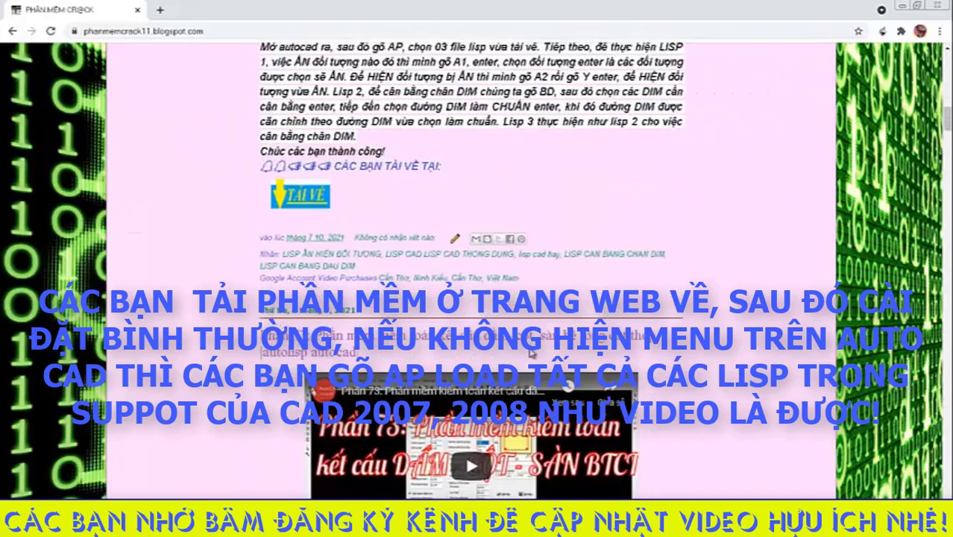
Find the Phần 71 post on the blog and open its embedded video on YouTube
{"action": "scroll", "coordinate": [531, 352], "scroll_direction": "down", "scroll_amount": 3}
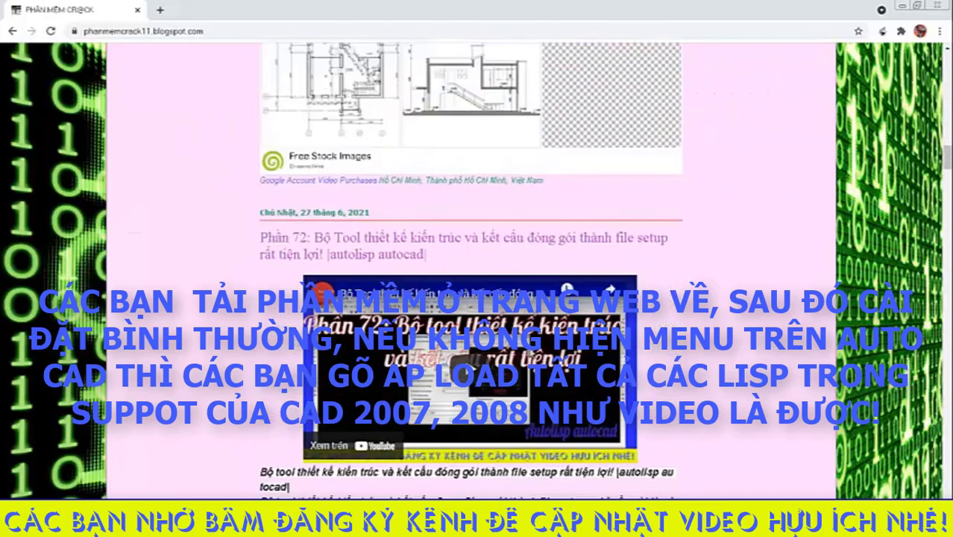
{"action": "scroll", "coordinate": [470, 270], "scroll_direction": "down", "scroll_amount": 12}
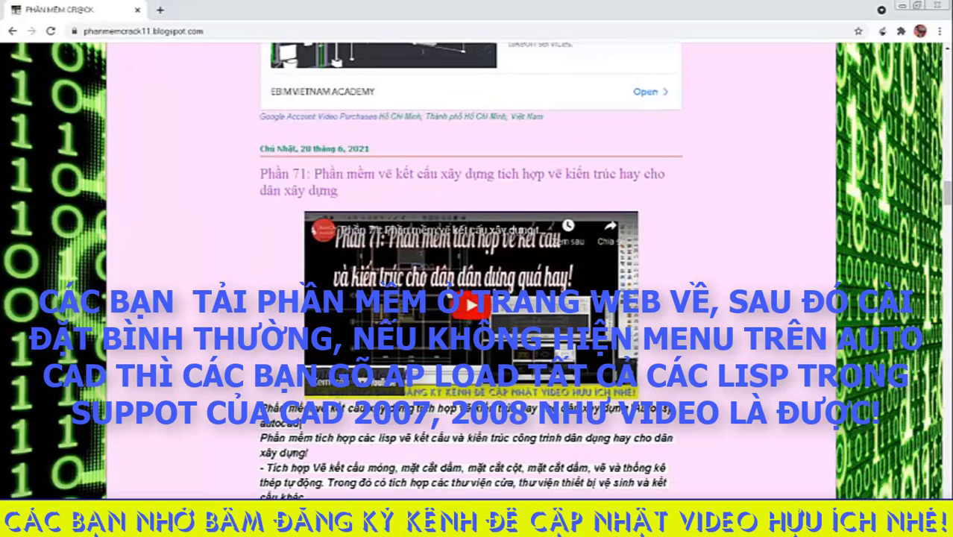
{"action": "left_click", "coordinate": [470, 305]}
{"action": "left_click", "coordinate": [585, 388]}
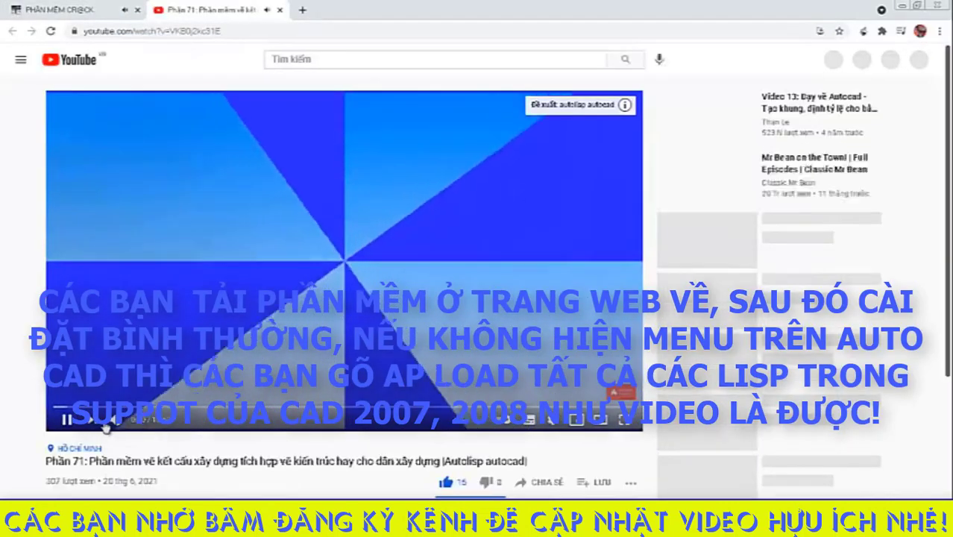
Open the Autolisp autocad channel from the video and browse its list of uploaded videos
{"action": "left_click", "coordinate": [64, 407]}
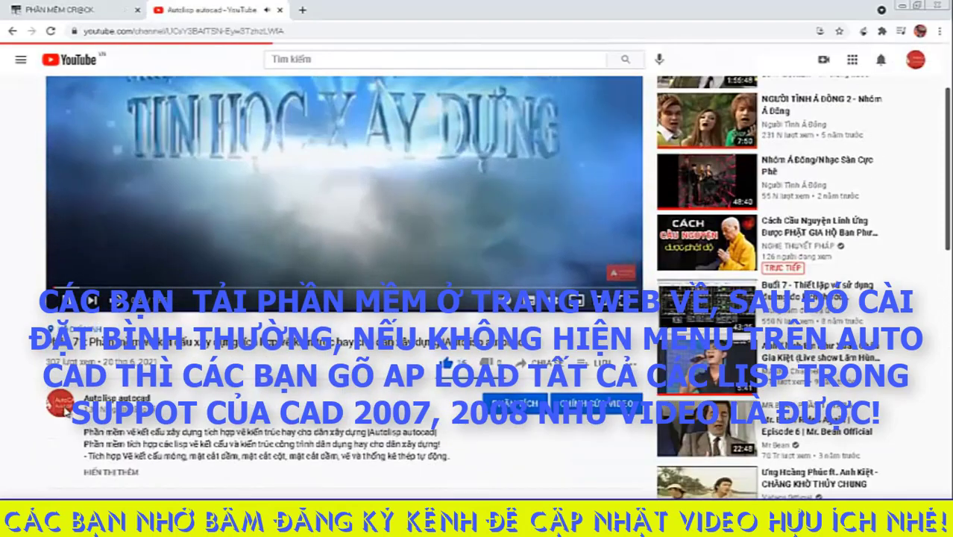
{"action": "scroll", "coordinate": [345, 339], "scroll_direction": "down", "scroll_amount": 5}
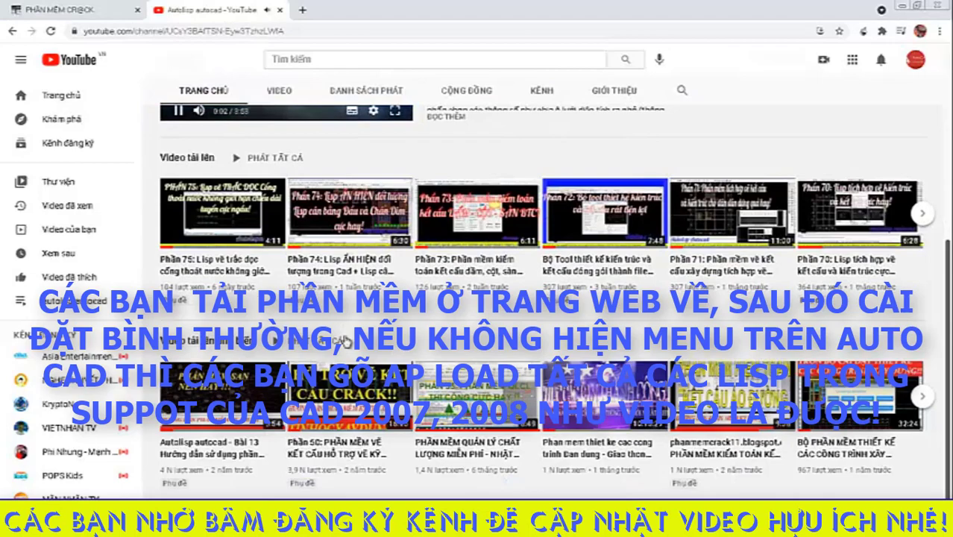
{"action": "scroll", "coordinate": [283, 287], "scroll_direction": "up", "scroll_amount": 5}
{"action": "left_click", "coordinate": [279, 281]}
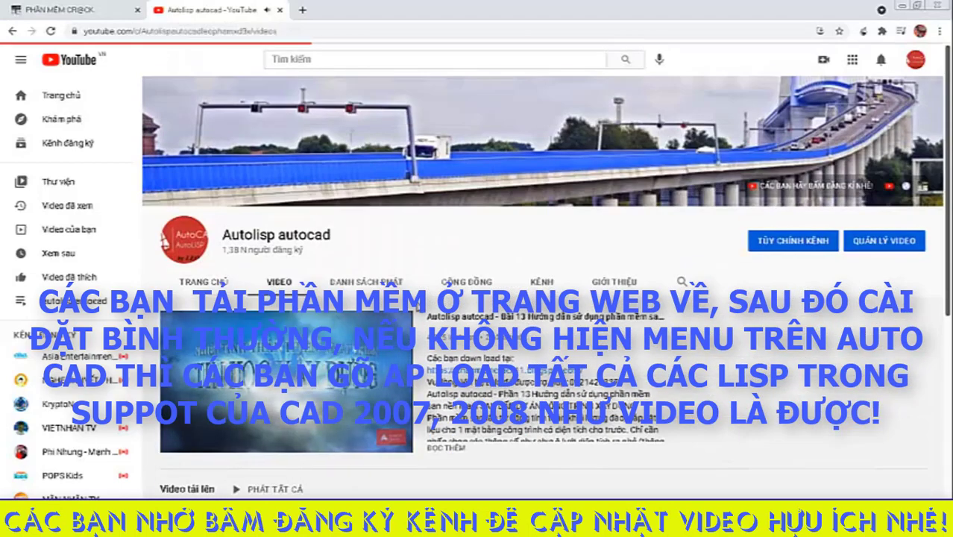
{"action": "scroll", "coordinate": [406, 317], "scroll_direction": "down", "scroll_amount": 3}
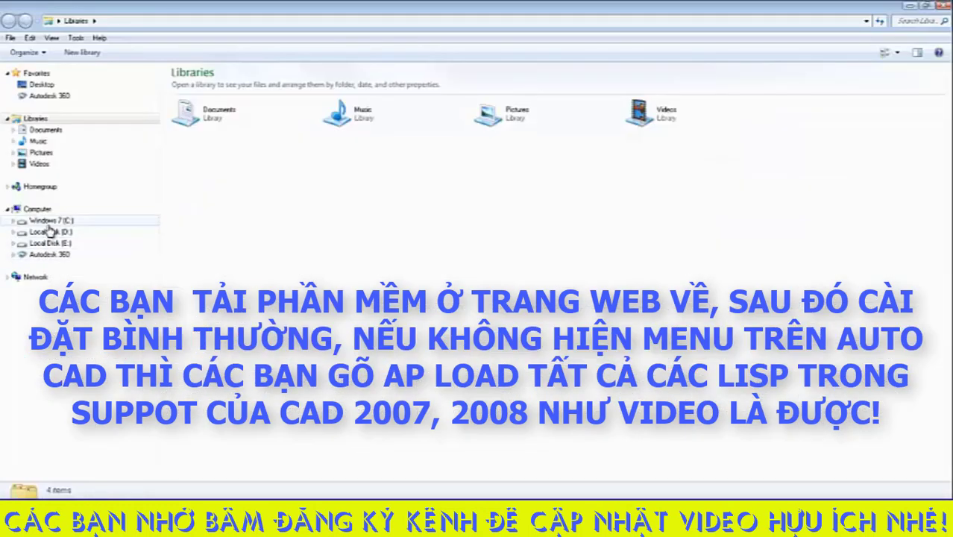
Switch to the file explorer, open Local Disk (D:) and launch the SpeedCAD setup application
{"action": "left_click", "coordinate": [51, 220]}
{"action": "left_click", "coordinate": [50, 232]}
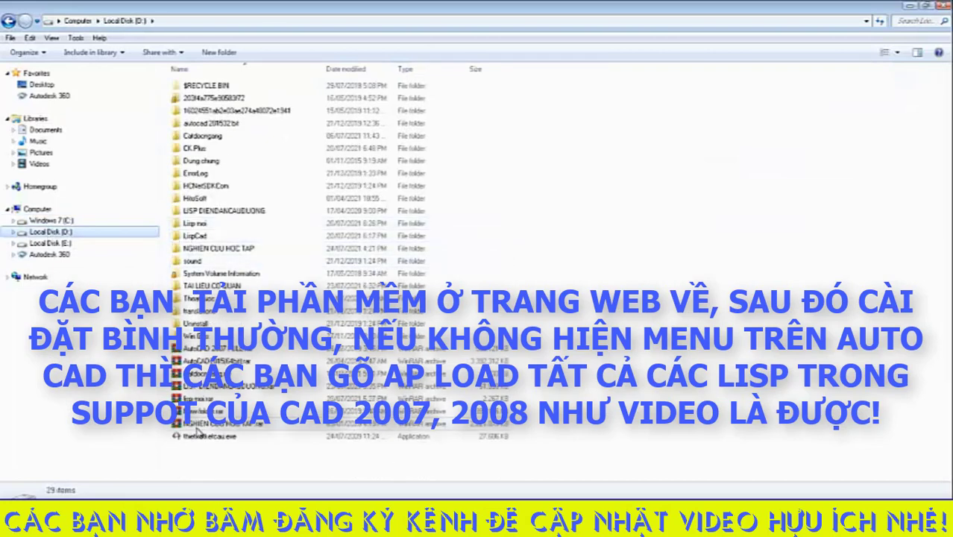
{"action": "double_click", "coordinate": [206, 436]}
Accept the SpeedCAD terms, install it to C:\Program Files\AutoCAD 2008 and exit the setup wizard
{"action": "left_click", "coordinate": [531, 352]}
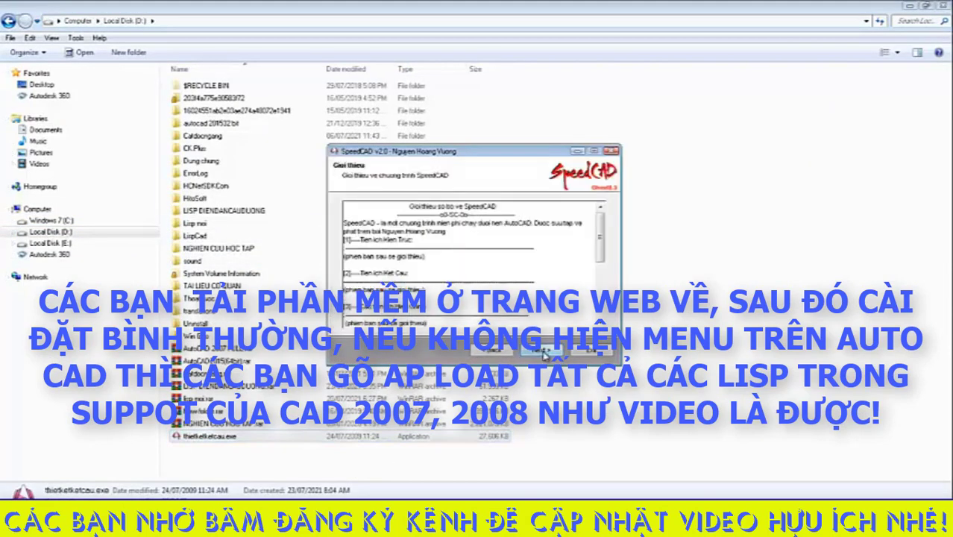
{"action": "left_click", "coordinate": [542, 352]}
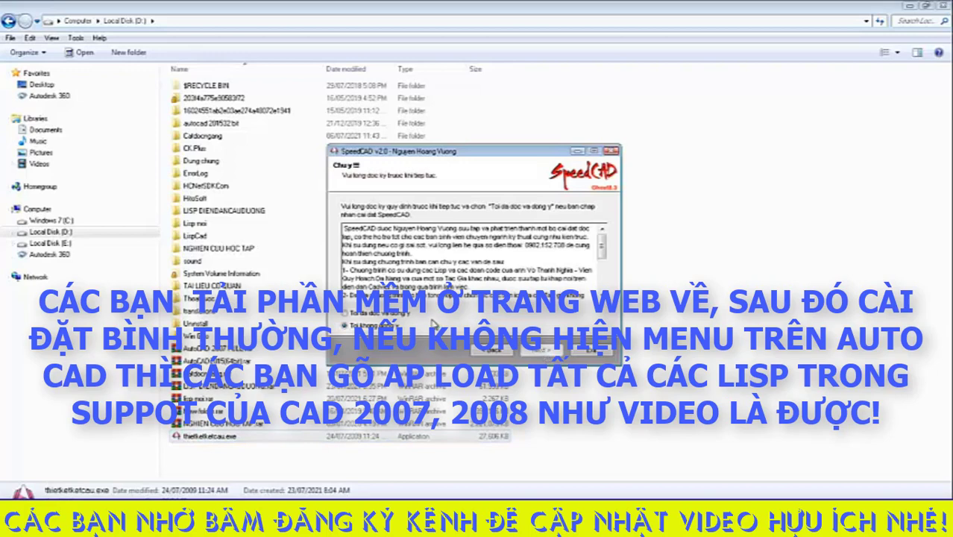
{"action": "left_click", "coordinate": [554, 351]}
{"action": "left_click", "coordinate": [554, 351]}
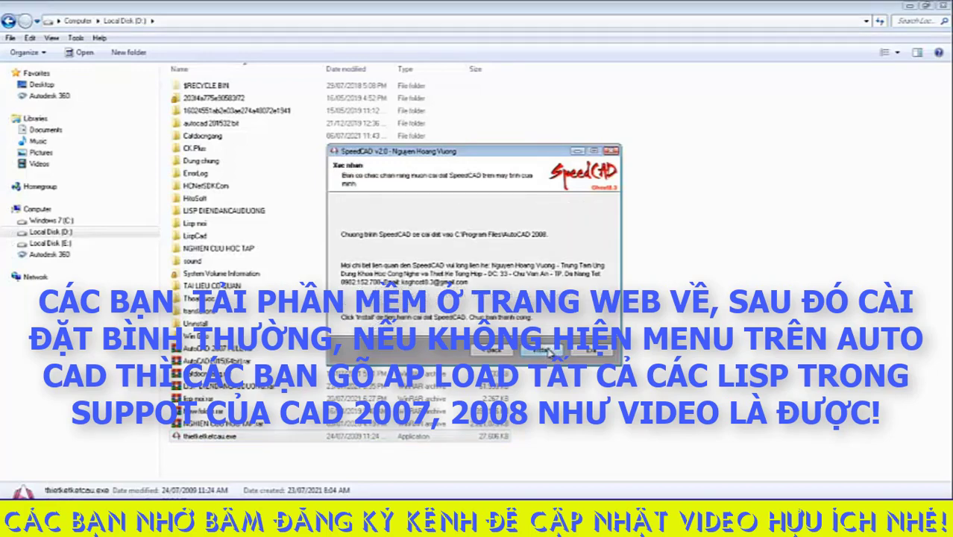
{"action": "left_click", "coordinate": [551, 352]}
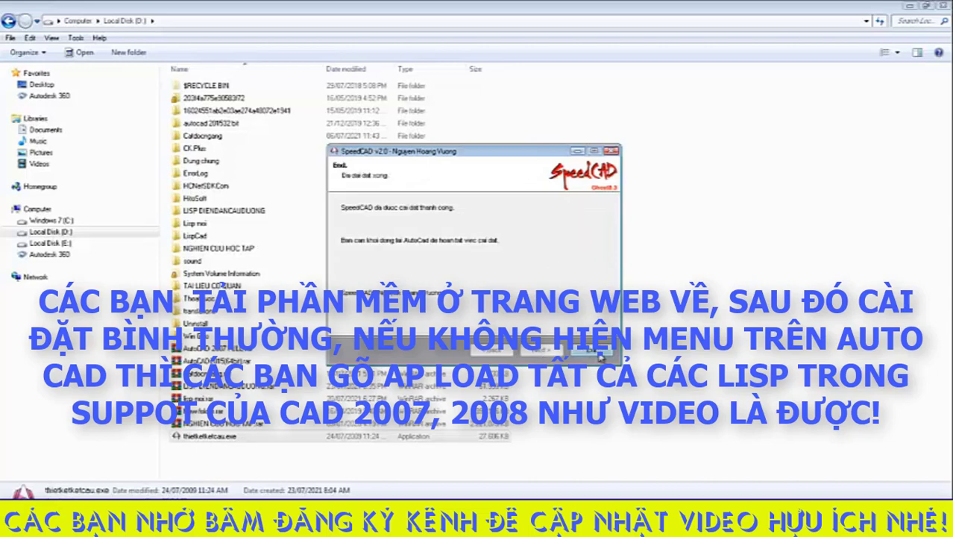
{"action": "left_click", "coordinate": [597, 354]}
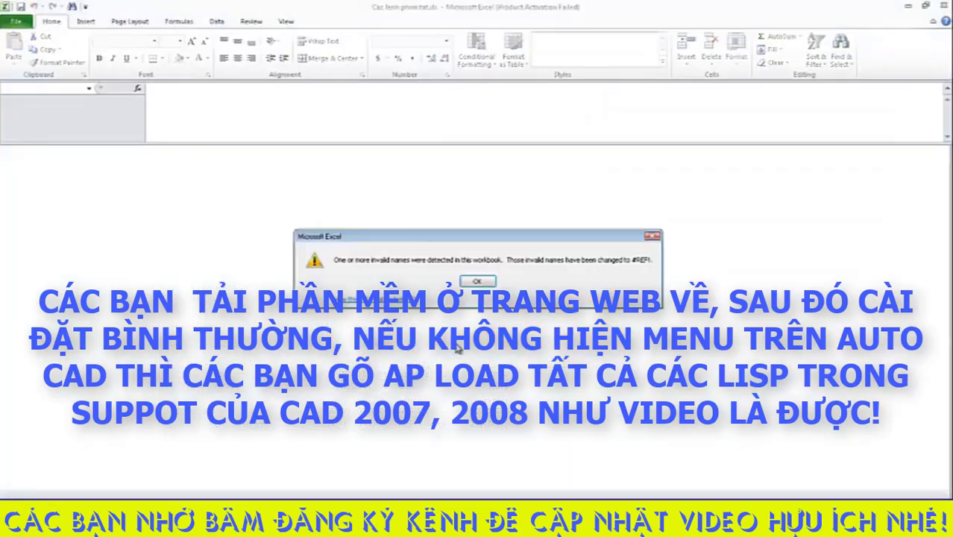
Dismiss the Excel invalid-names and activation dialogs and examine the table of LISP command shortcuts on Sheet1
{"action": "left_click", "coordinate": [476, 282]}
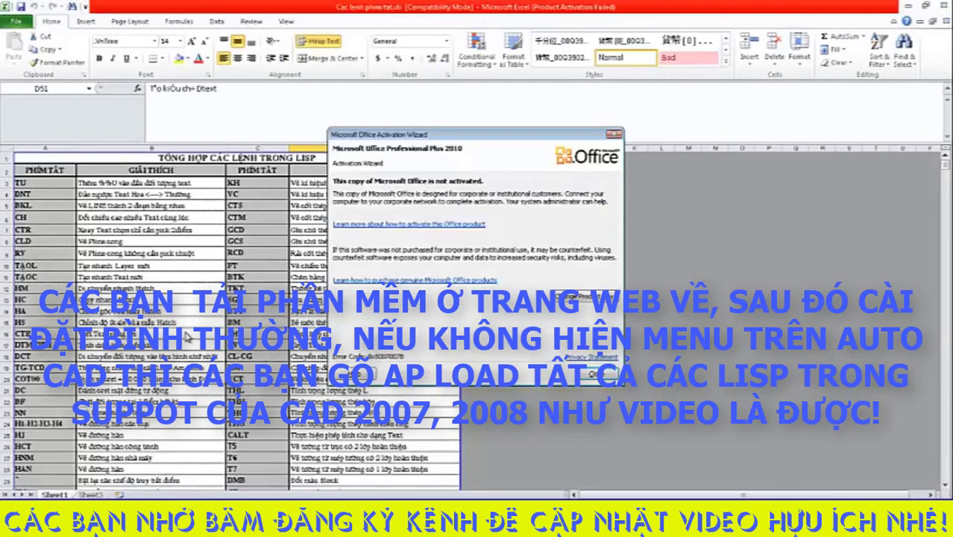
{"action": "left_click", "coordinate": [592, 372]}
{"action": "left_click", "coordinate": [187, 157]}
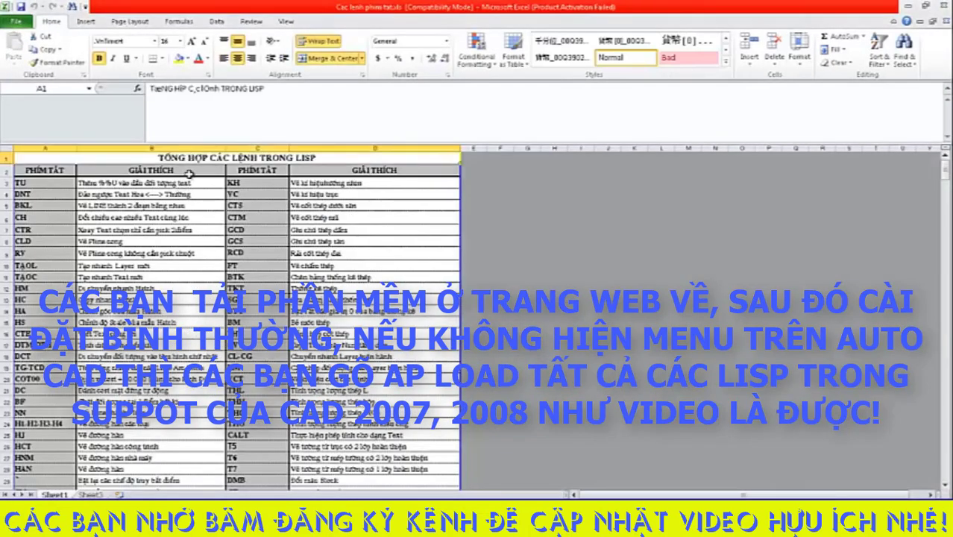
{"action": "scroll", "coordinate": [181, 283], "scroll_direction": "down", "scroll_amount": 17}
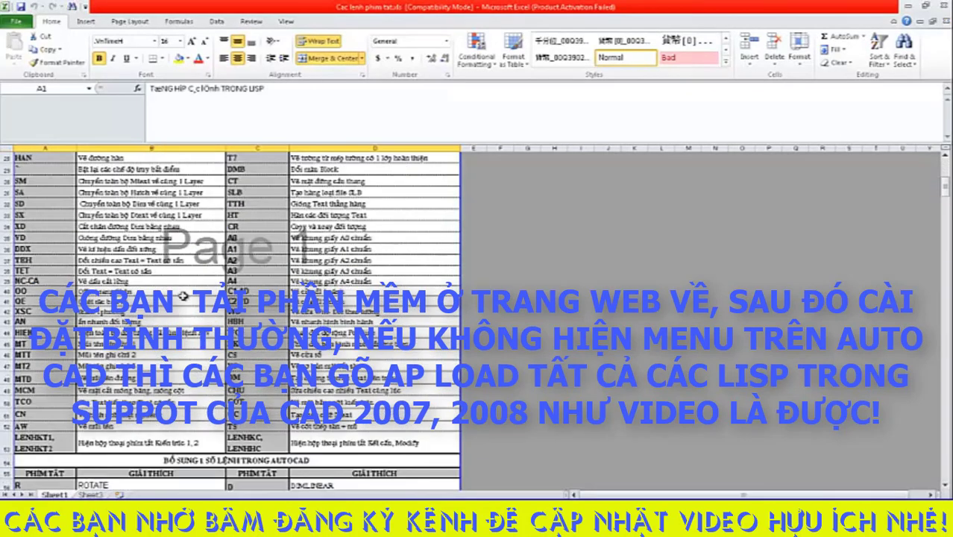
{"action": "scroll", "coordinate": [182, 296], "scroll_direction": "up", "scroll_amount": 17}
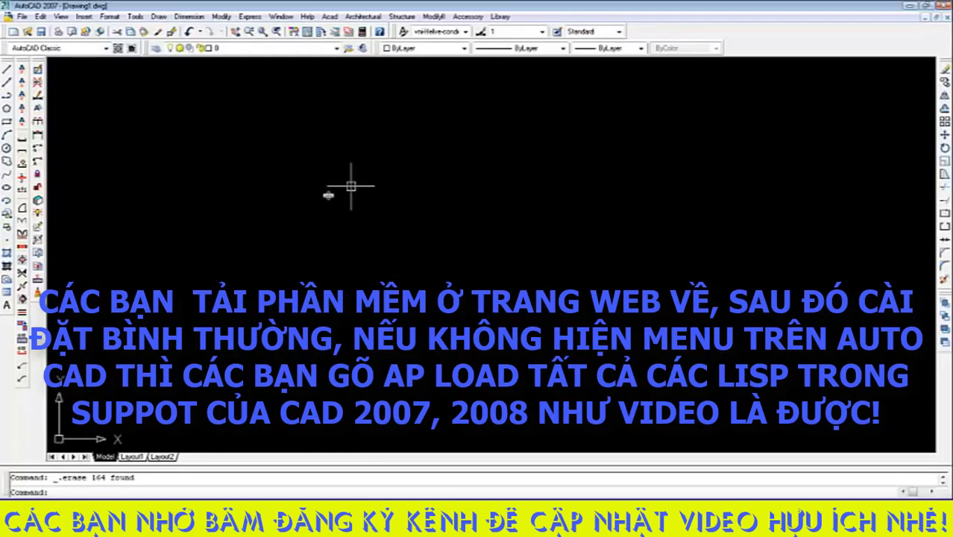
Switch to AutoCAD 2007 and set the crosshair size to 100 in the display options
{"action": "scroll", "coordinate": [326, 207], "scroll_direction": "down", "scroll_amount": 3}
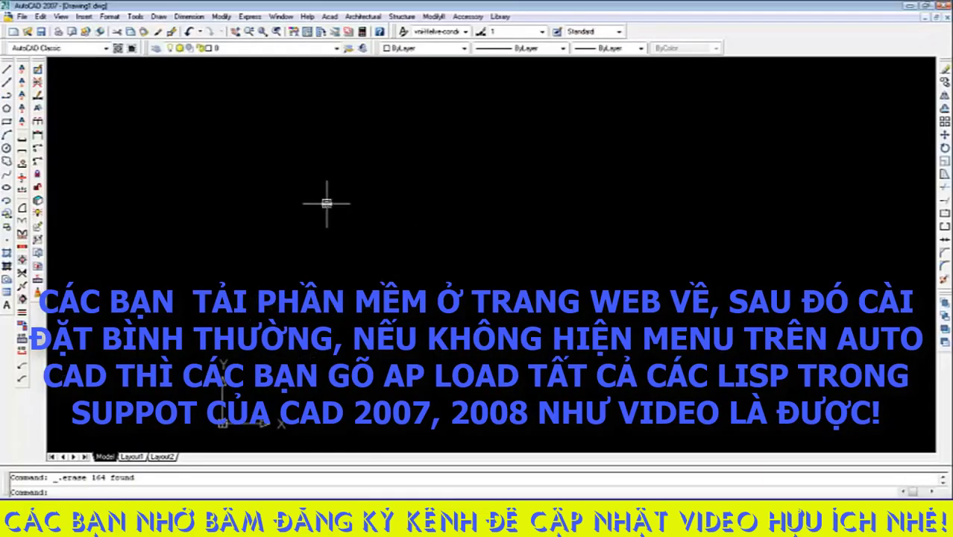
{"action": "right_click", "coordinate": [328, 198], "text": "shift"}
{"action": "left_click", "coordinate": [367, 439]}
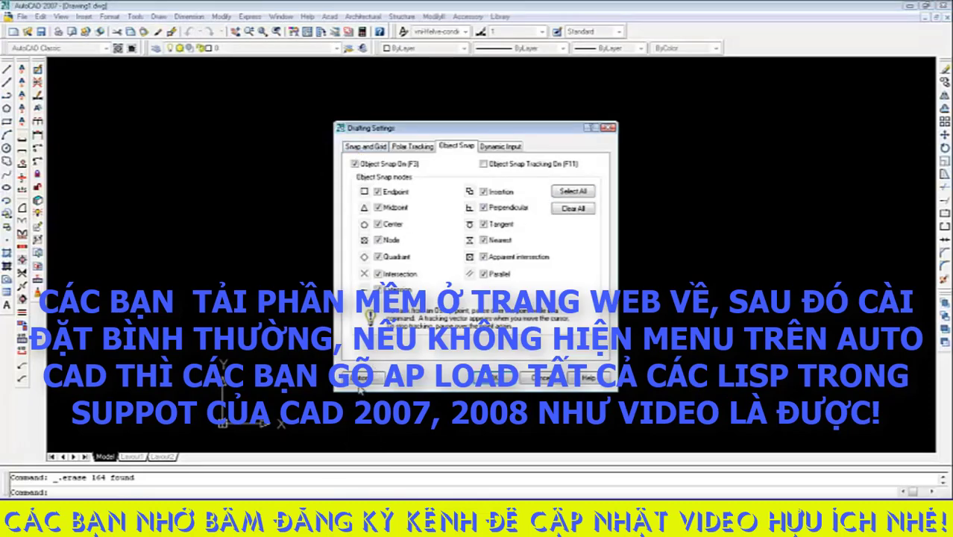
{"action": "left_click", "coordinate": [361, 381]}
{"action": "left_click", "coordinate": [332, 144]}
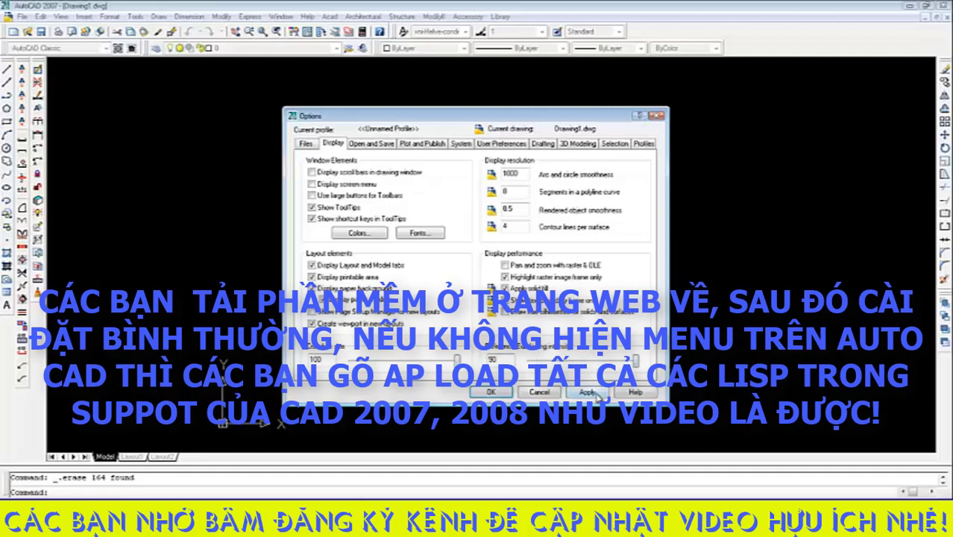
{"action": "left_click", "coordinate": [588, 393]}
{"action": "left_click", "coordinate": [490, 392]}
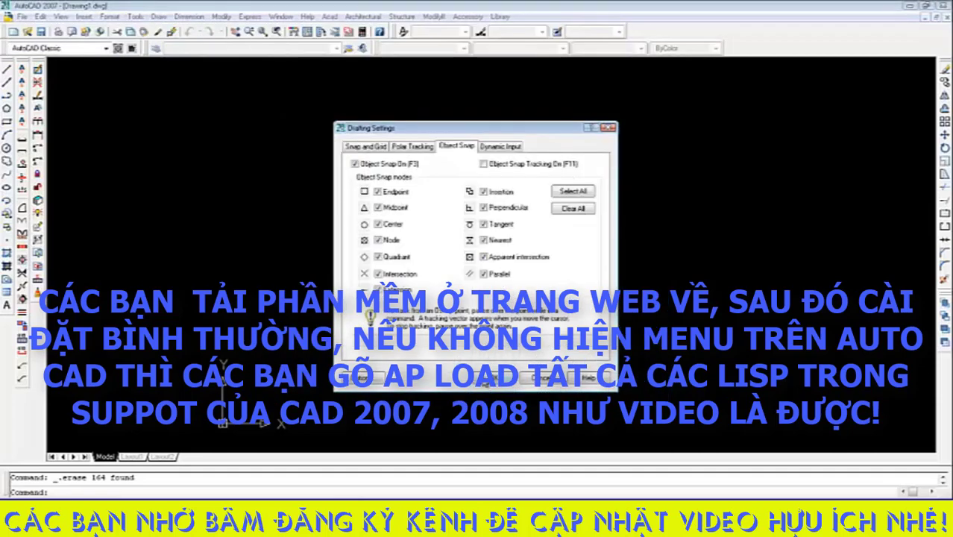
{"action": "left_click", "coordinate": [486, 378]}
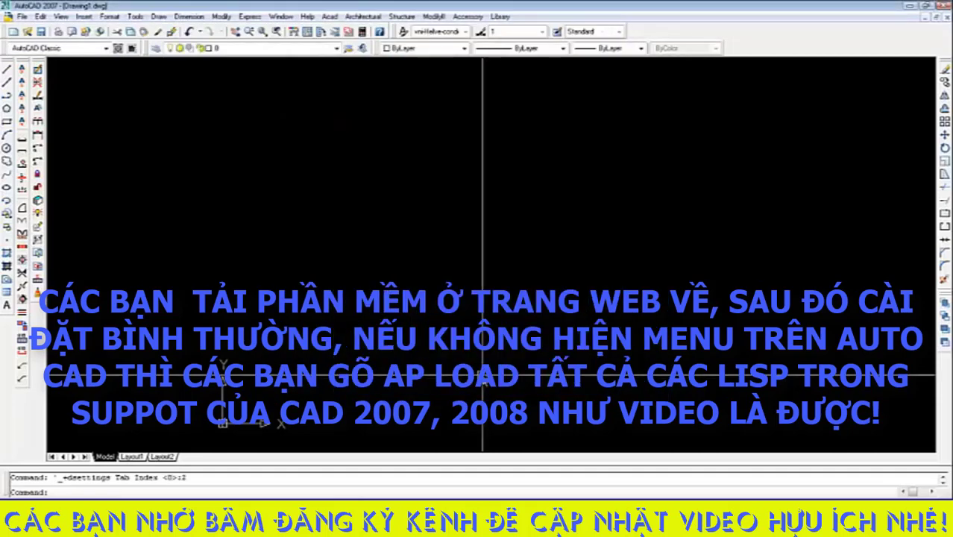
Insert the standard A0 drawing frame (1189x841) from the SpeedCAD architectural commands
{"action": "left_click", "coordinate": [357, 16]}
{"action": "mouse_move", "coordinate": [385, 33]}
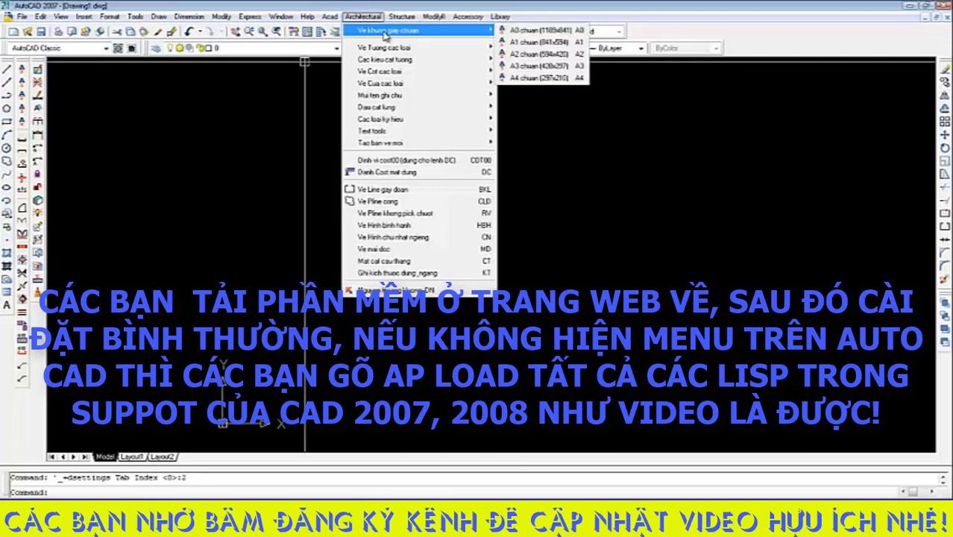
{"action": "left_click", "coordinate": [516, 32]}
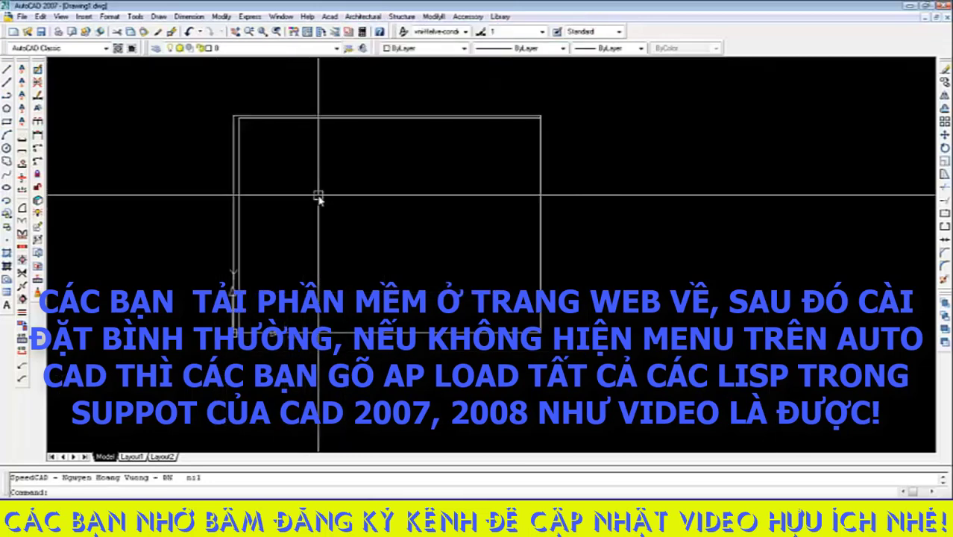
Try to start the SpeedCAD command for drawing walls along an axis (Tuong theo truc, TN)
{"action": "left_click", "coordinate": [363, 16]}
{"action": "mouse_move", "coordinate": [366, 48]}
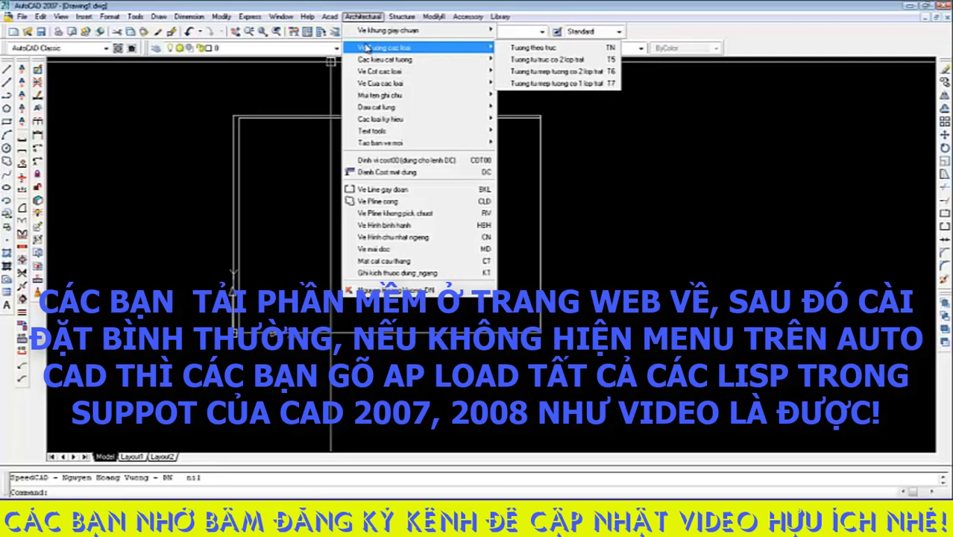
{"action": "left_click", "coordinate": [531, 48]}
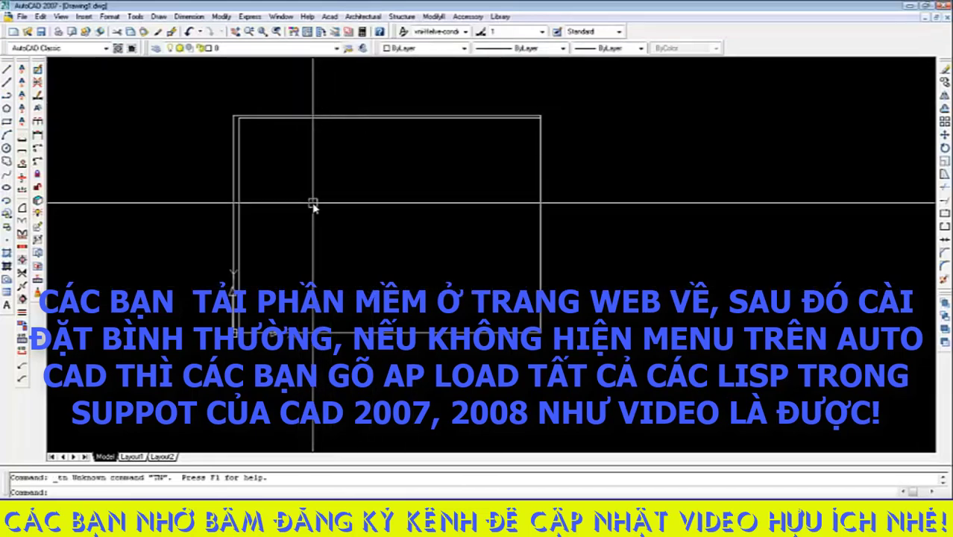
Load the Support folder's application files from acad2006.lsp through nghia.VLX into AutoCAD
{"action": "type", "text": "AP"}
{"action": "key", "text": "Return"}
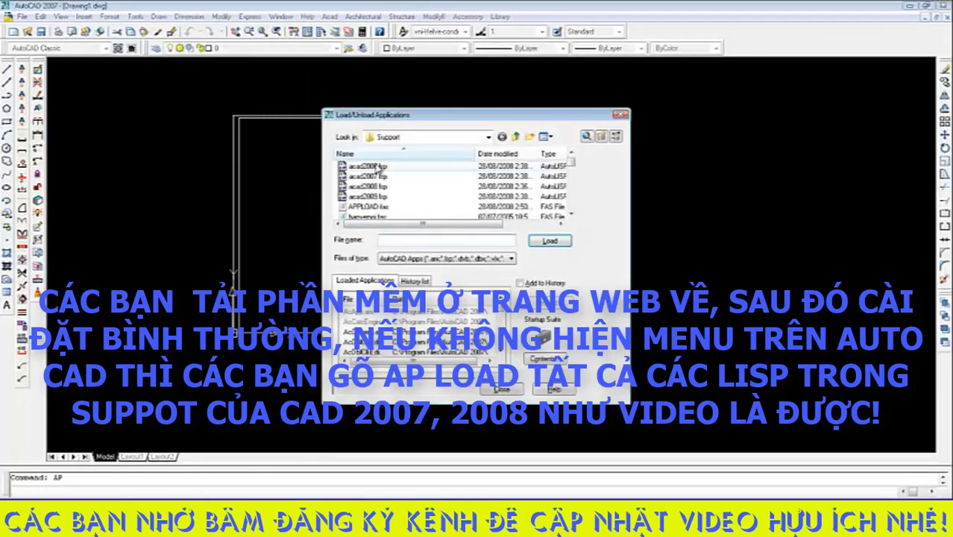
{"action": "left_click", "coordinate": [370, 166]}
{"action": "left_click_drag", "start_coordinate": [571, 161], "coordinate": [574, 188]}
{"action": "left_click", "coordinate": [448, 196], "text": "shift"}
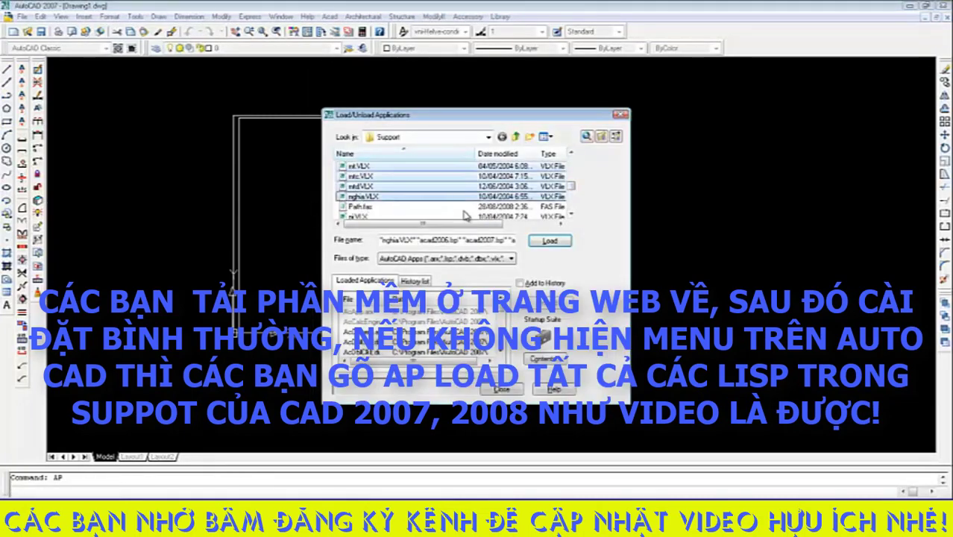
{"action": "left_click", "coordinate": [542, 240]}
Load the remaining Support folder applications from Path.fas through znew.VLX
{"action": "left_click", "coordinate": [348, 206]}
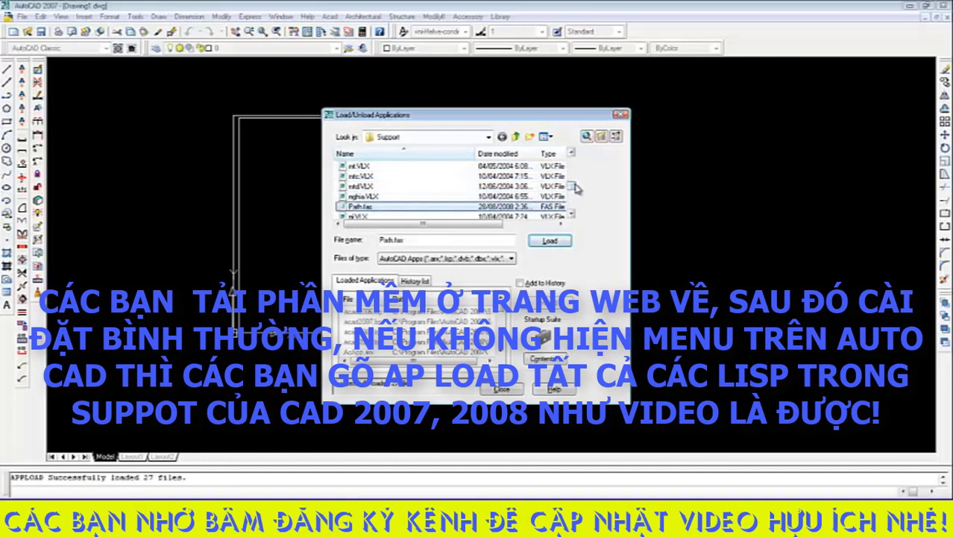
{"action": "left_click_drag", "start_coordinate": [573, 184], "coordinate": [574, 211]}
{"action": "left_click", "coordinate": [372, 211], "text": "shift"}
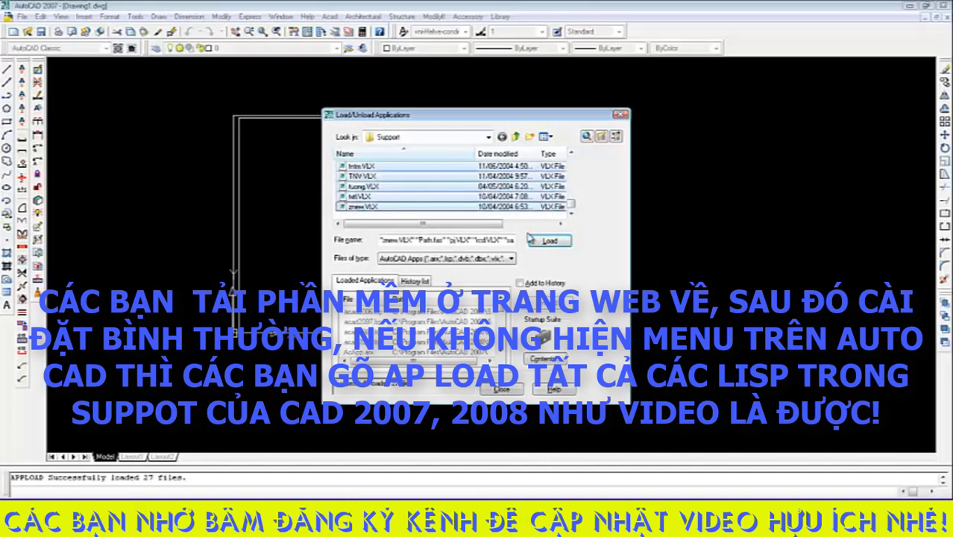
{"action": "left_click", "coordinate": [549, 241]}
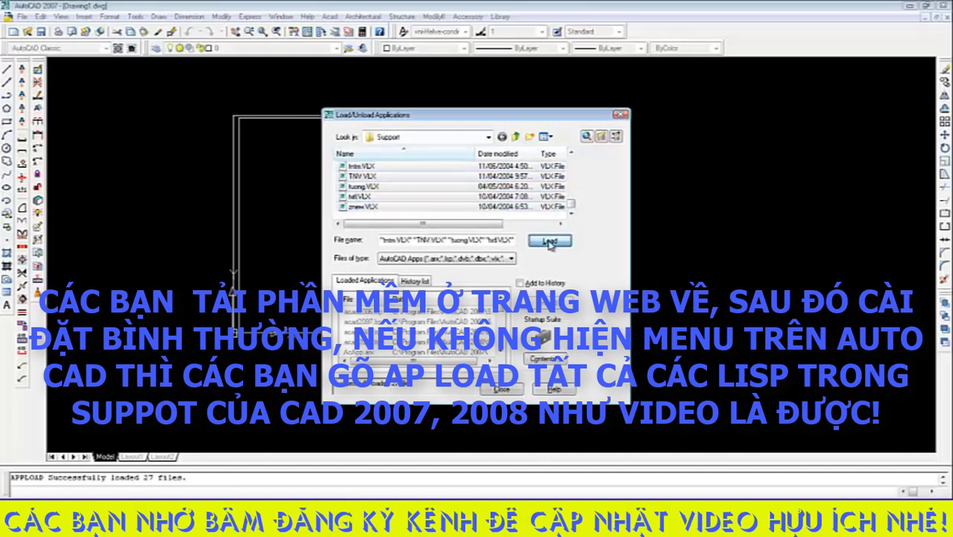
Browse to the AutoCAD 2007 Support folder and load its application files from 3d.lsp through edge.lsp
{"action": "left_click", "coordinate": [477, 137]}
{"action": "left_click", "coordinate": [399, 214]}
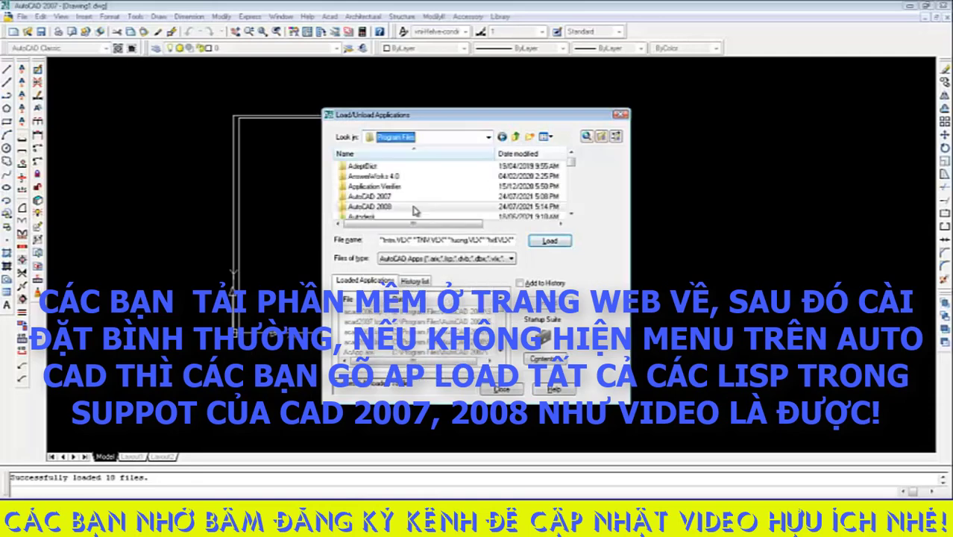
{"action": "double_click", "coordinate": [371, 195]}
{"action": "scroll", "coordinate": [371, 205], "scroll_direction": "down", "scroll_amount": 4}
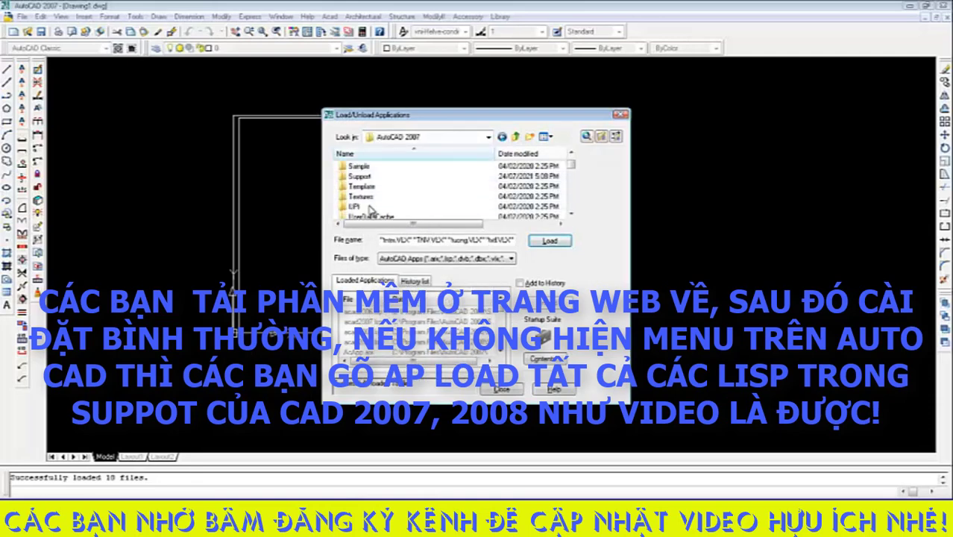
{"action": "double_click", "coordinate": [360, 176]}
{"action": "left_click", "coordinate": [384, 196]}
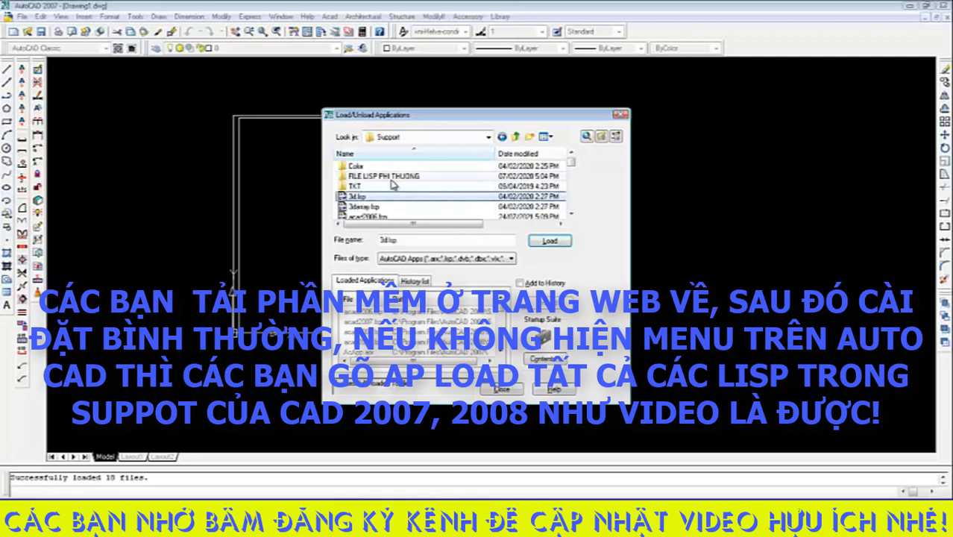
{"action": "scroll", "coordinate": [393, 186], "scroll_direction": "down", "scroll_amount": 5}
{"action": "left_click", "coordinate": [360, 185], "text": "shift"}
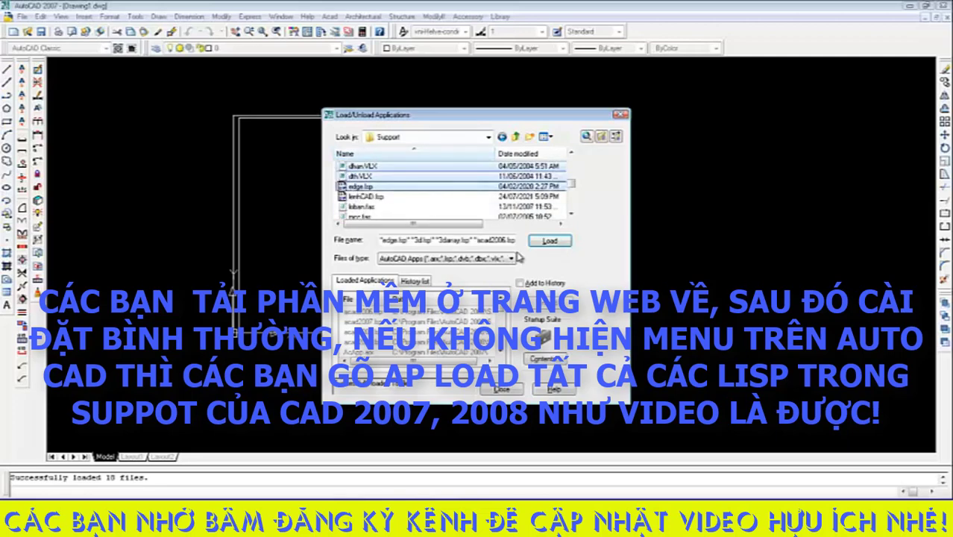
{"action": "left_click", "coordinate": [549, 240]}
Load the Support folder's remaining files from lenhCAD.lsp through znew.VLX and close the application loader
{"action": "left_click", "coordinate": [366, 196]}
{"action": "scroll", "coordinate": [429, 188], "scroll_direction": "down", "scroll_amount": 3}
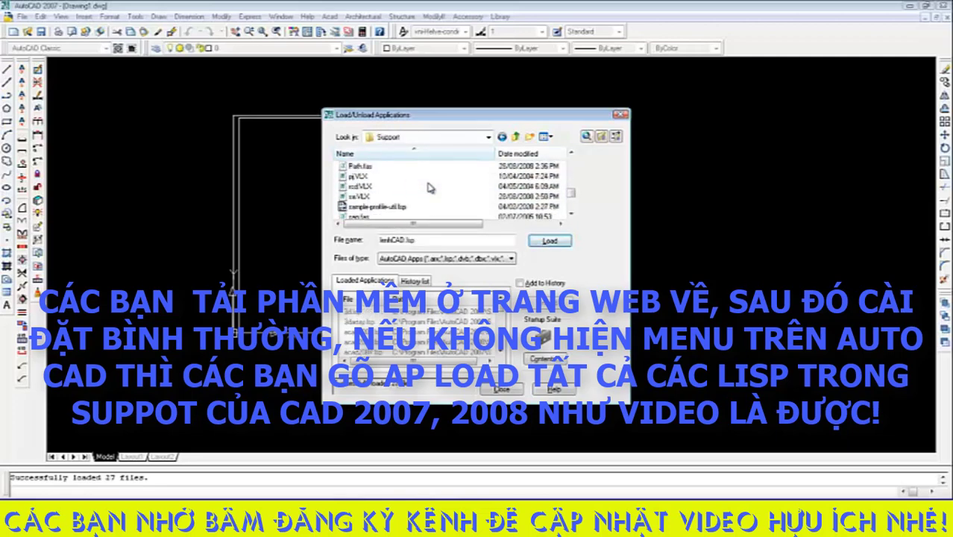
{"action": "scroll", "coordinate": [429, 187], "scroll_direction": "down", "scroll_amount": 5}
{"action": "left_click", "coordinate": [351, 208], "text": "shift"}
{"action": "left_click", "coordinate": [561, 243]}
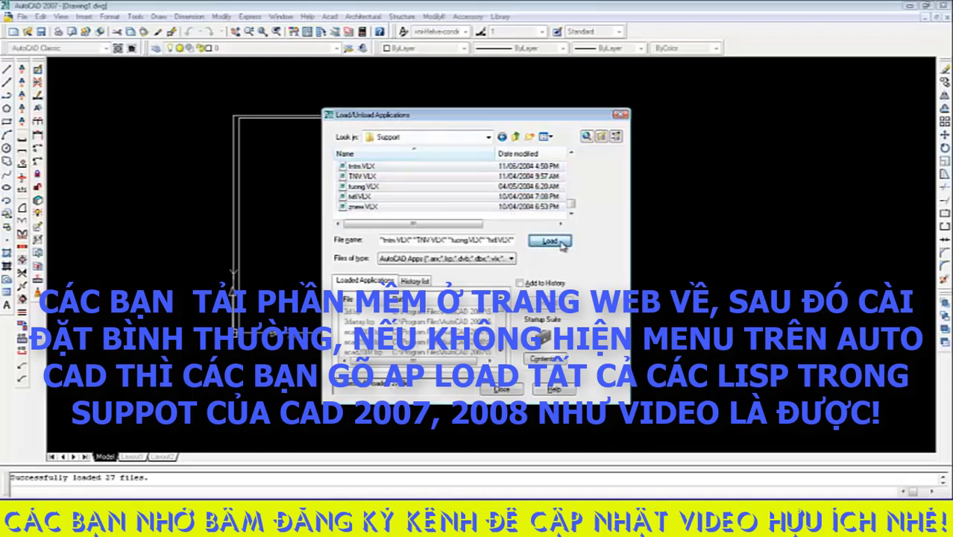
{"action": "left_click", "coordinate": [501, 389]}
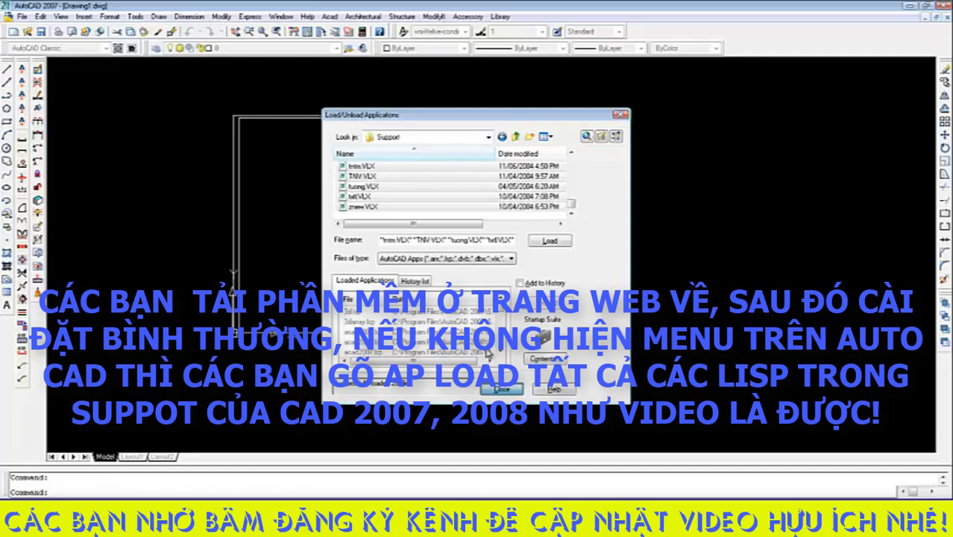
{"action": "left_click", "coordinate": [501, 388]}
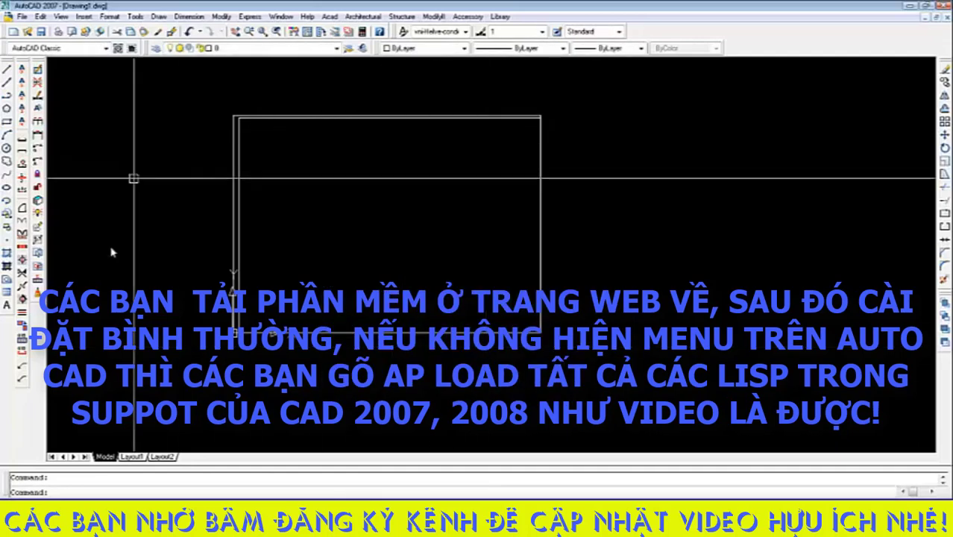
{"action": "left_click", "coordinate": [330, 15]}
{"action": "mouse_move", "coordinate": [407, 18]}
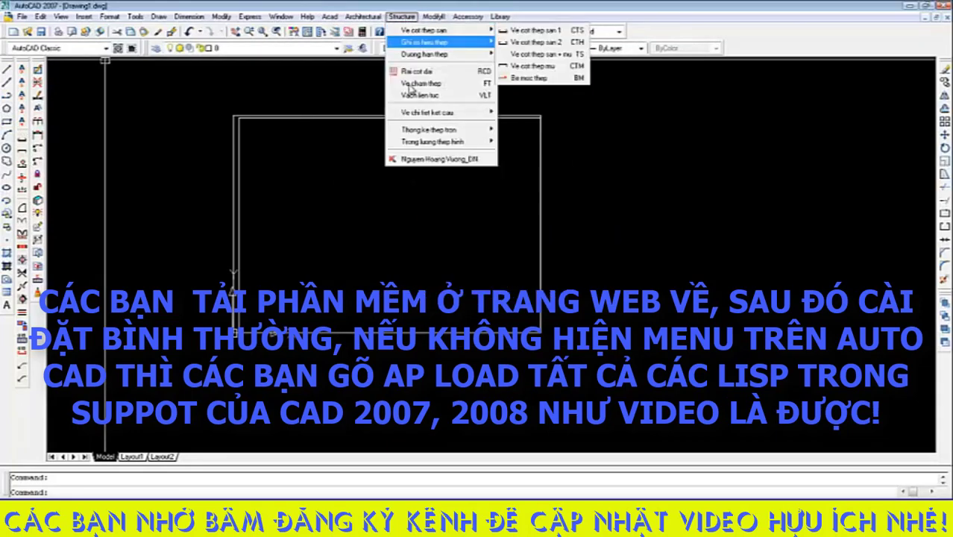
{"action": "mouse_move", "coordinate": [448, 112]}
{"action": "left_click", "coordinate": [577, 113]}
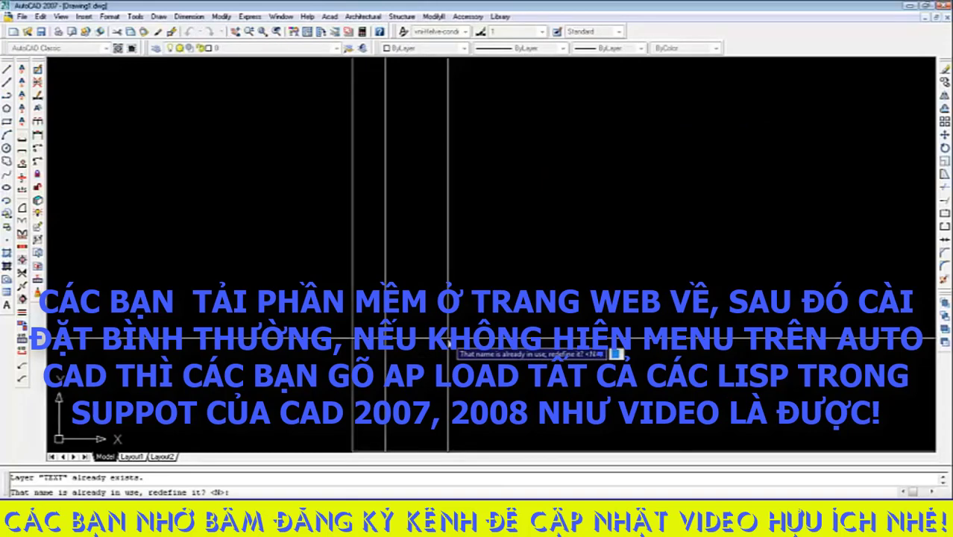
{"action": "scroll", "coordinate": [447, 339], "scroll_direction": "down", "scroll_amount": 5}
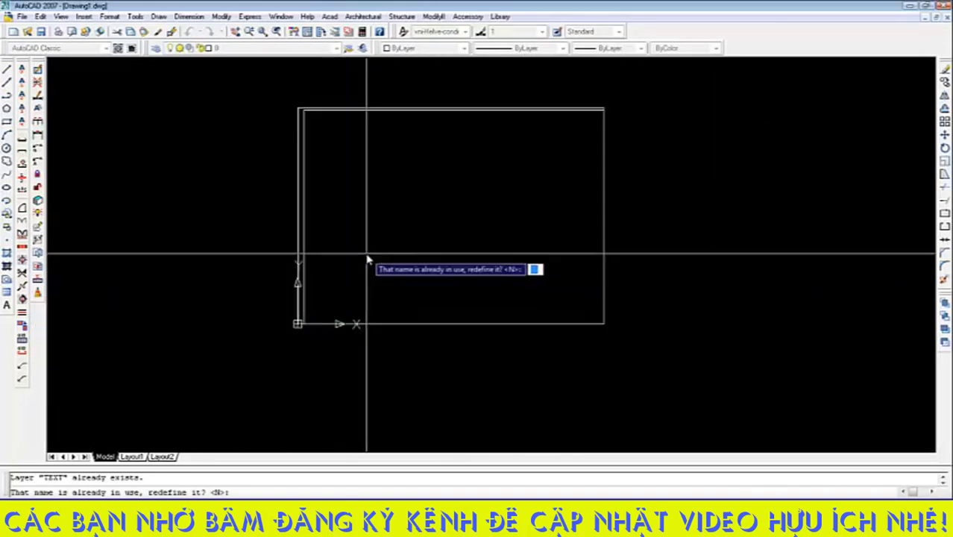
{"action": "type", "text": "N"}
{"action": "key", "text": "Return"}
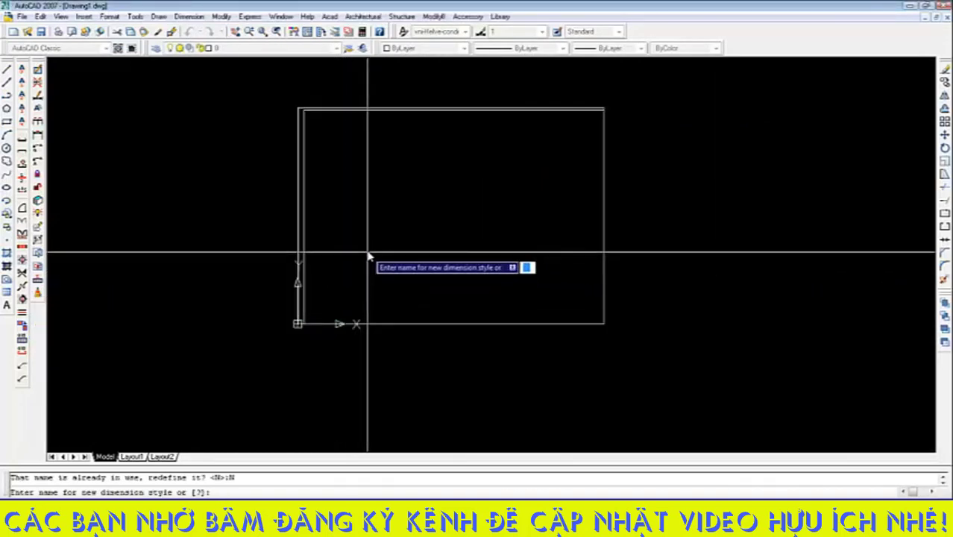
{"action": "key", "text": "Escape"}
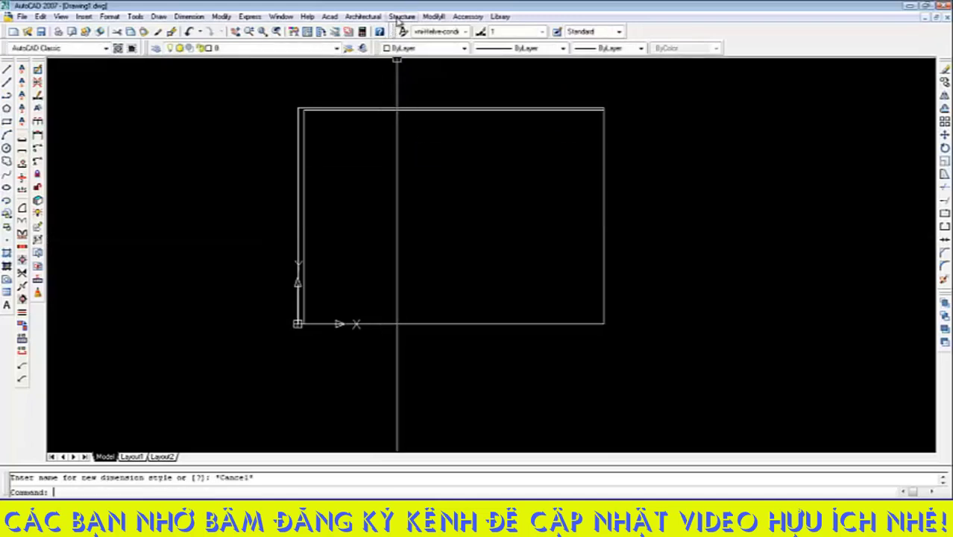
Draw a 900-wide single swing door with SpeedCAD inside the frame's upper-left corner, with Ortho on and the leaf opening downward
{"action": "left_click", "coordinate": [400, 16]}
{"action": "mouse_move", "coordinate": [373, 18]}
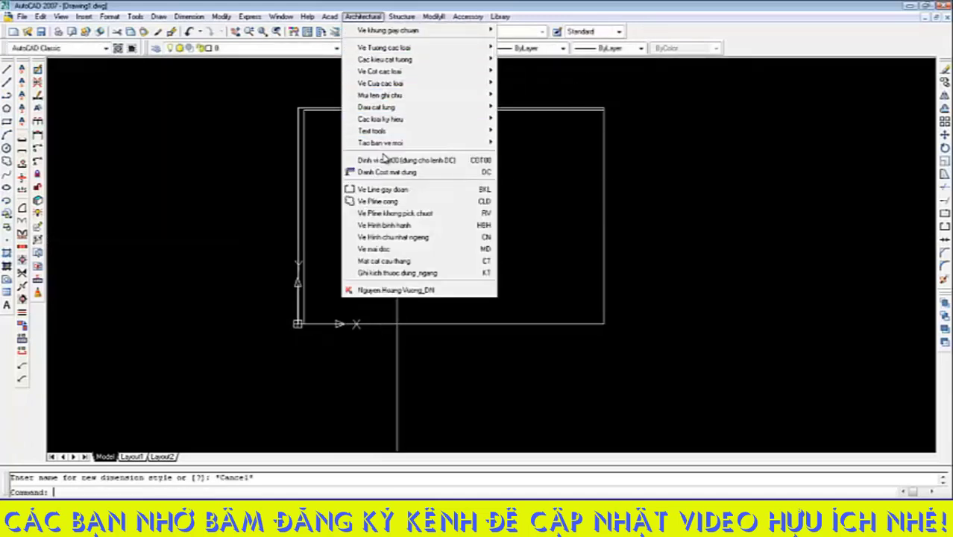
{"action": "mouse_move", "coordinate": [398, 144]}
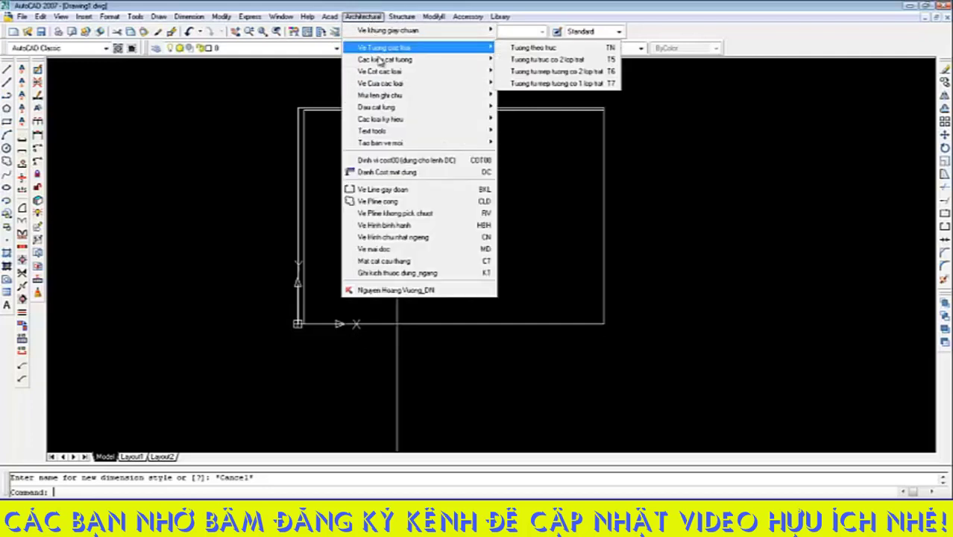
{"action": "mouse_move", "coordinate": [383, 86]}
{"action": "left_click", "coordinate": [539, 83]}
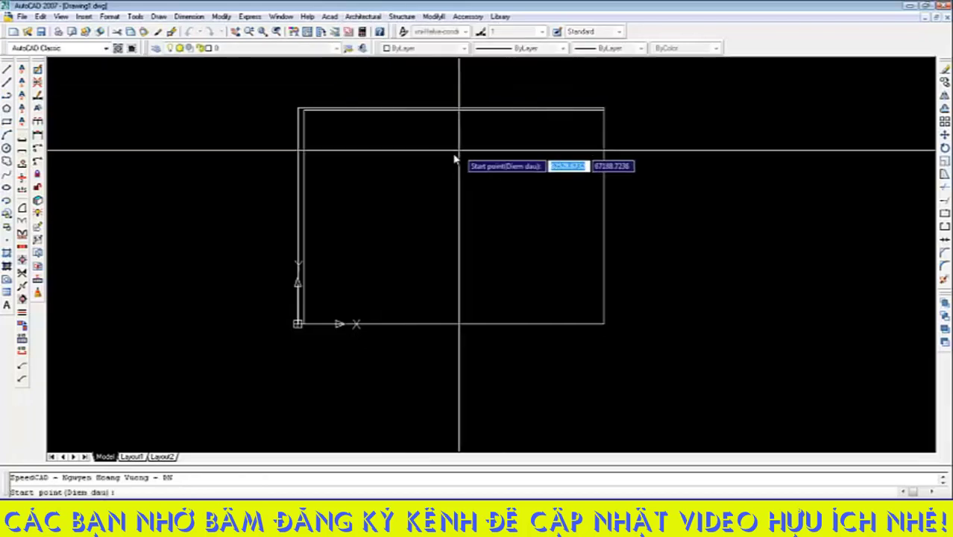
{"action": "scroll", "coordinate": [347, 139], "scroll_direction": "up", "scroll_amount": 3}
{"action": "key", "text": "F8"}
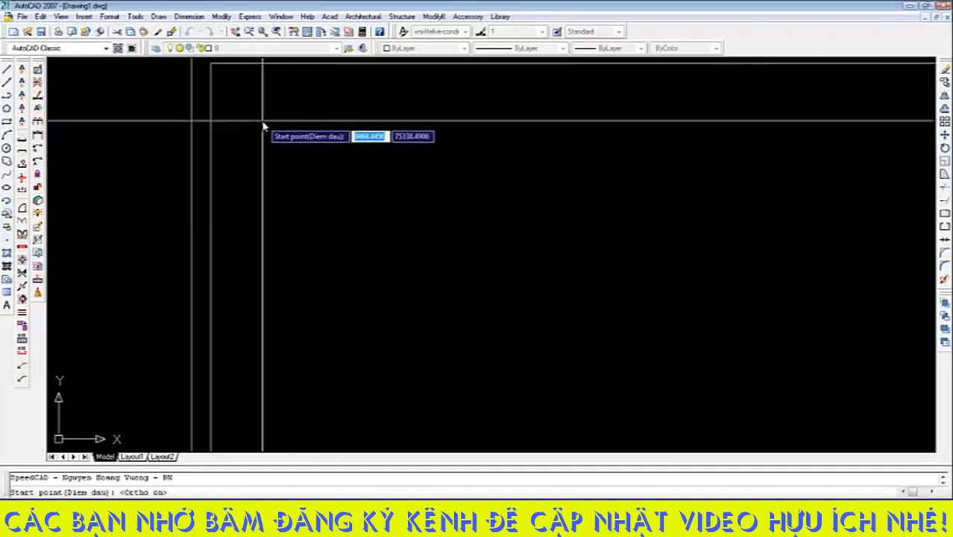
{"action": "left_click", "coordinate": [265, 128]}
{"action": "scroll", "coordinate": [313, 144], "scroll_direction": "down", "scroll_amount": 3}
{"action": "scroll", "coordinate": [328, 145], "scroll_direction": "up", "scroll_amount": 2}
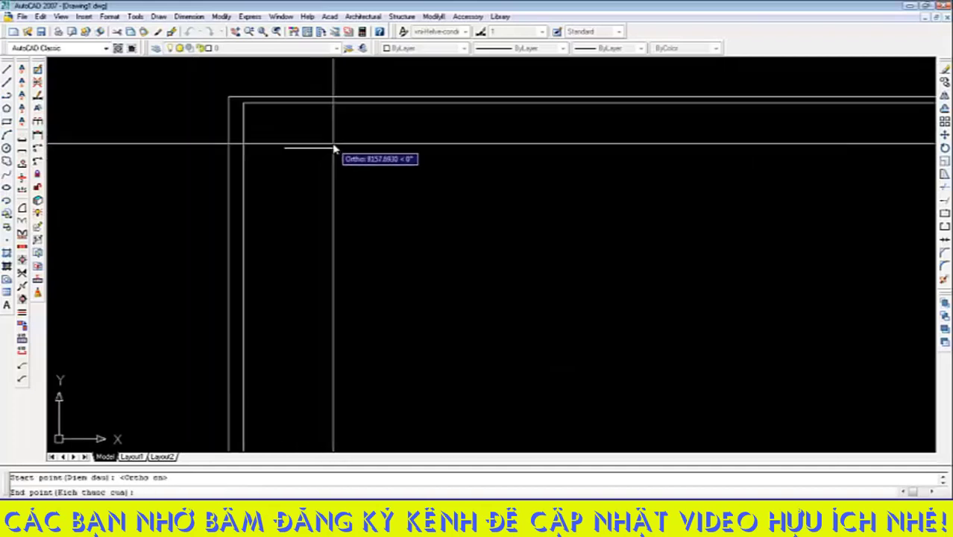
{"action": "type", "text": "900"}
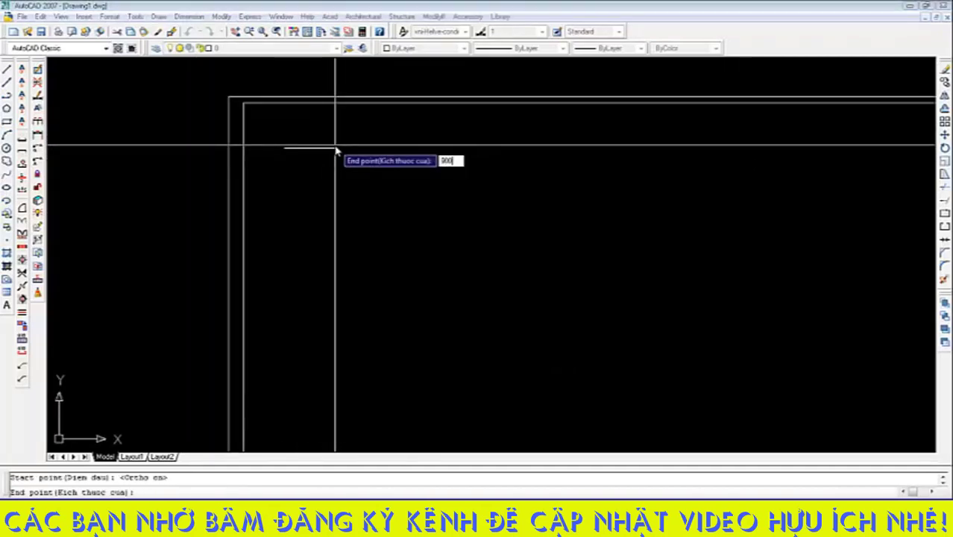
{"action": "key", "text": "Return"}
{"action": "left_click", "coordinate": [326, 188]}
{"action": "scroll", "coordinate": [283, 158], "scroll_direction": "up", "scroll_amount": 8}
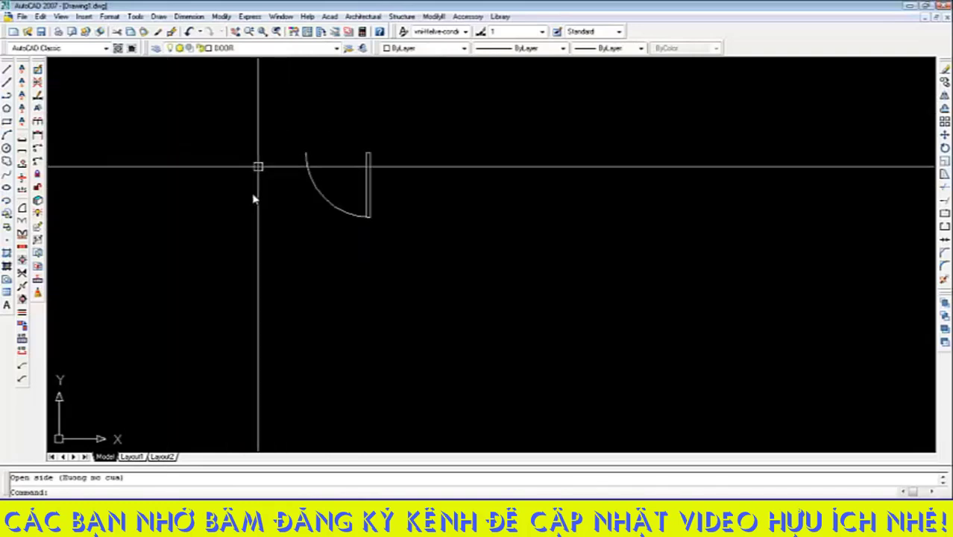
Draw a horizontal double-leaf swing door to the right of the single door, with both leaves opening downward
{"action": "scroll", "coordinate": [253, 199], "scroll_direction": "down", "scroll_amount": 4}
{"action": "left_click", "coordinate": [363, 16]}
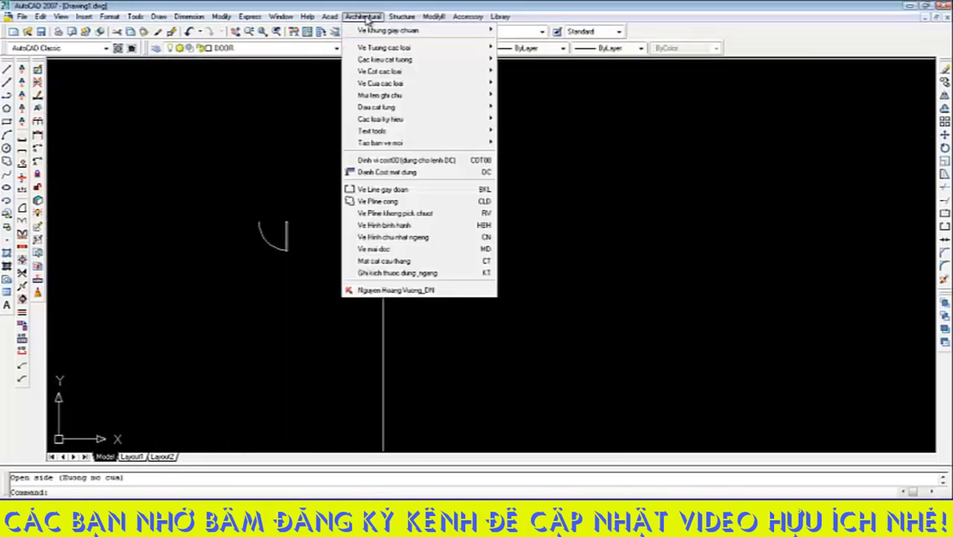
{"action": "mouse_move", "coordinate": [379, 58]}
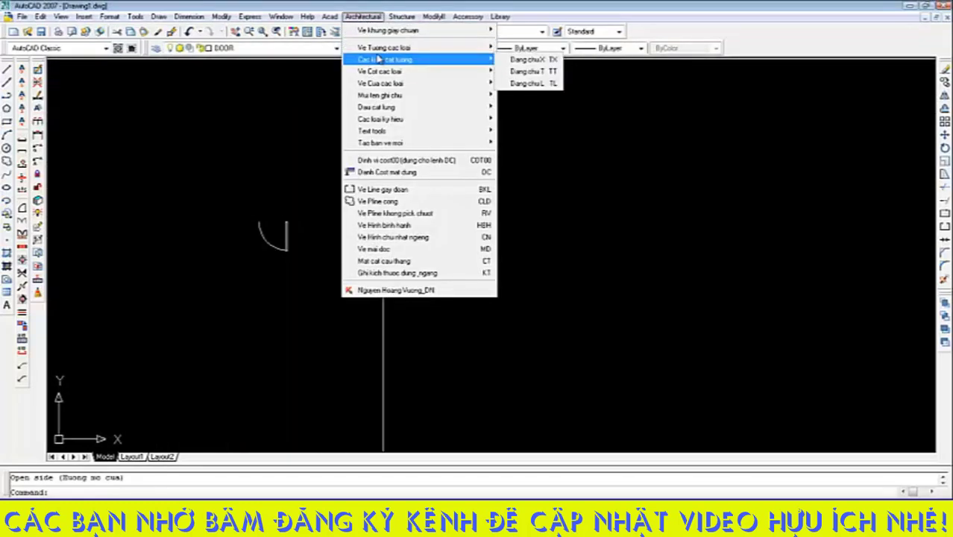
{"action": "left_click", "coordinate": [522, 85]}
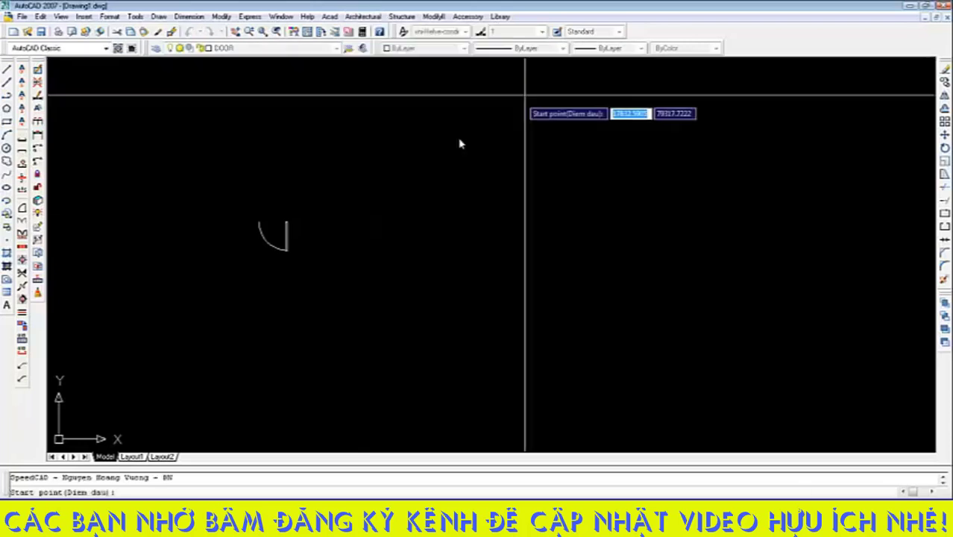
{"action": "left_click", "coordinate": [323, 222]}
{"action": "left_click", "coordinate": [436, 223]}
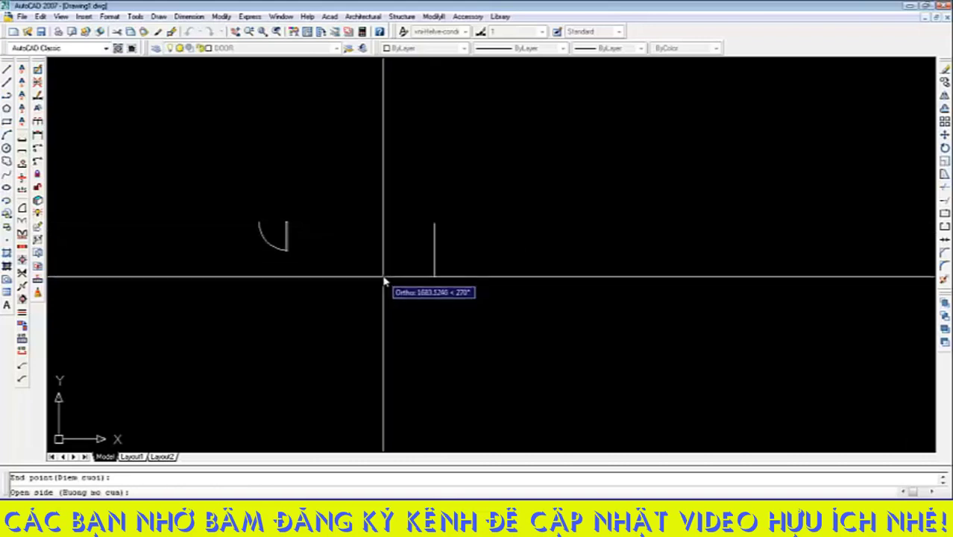
{"action": "left_click", "coordinate": [418, 257]}
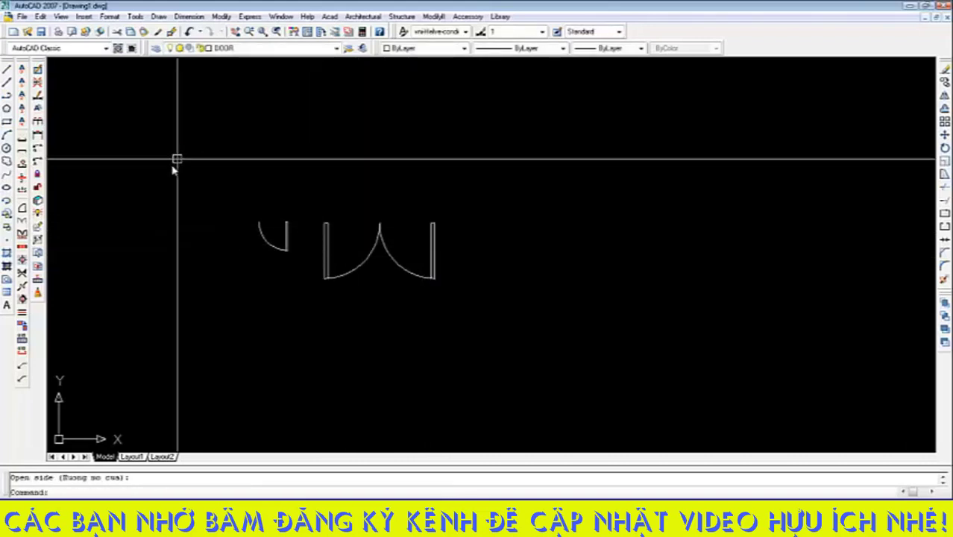
Draw a style 1 note arrow (Mui ten kieu 1) right of the double door, pointing down with a short horizontal tail to the right
{"action": "scroll", "coordinate": [172, 170], "scroll_direction": "down", "scroll_amount": 3}
{"action": "left_click", "coordinate": [367, 18]}
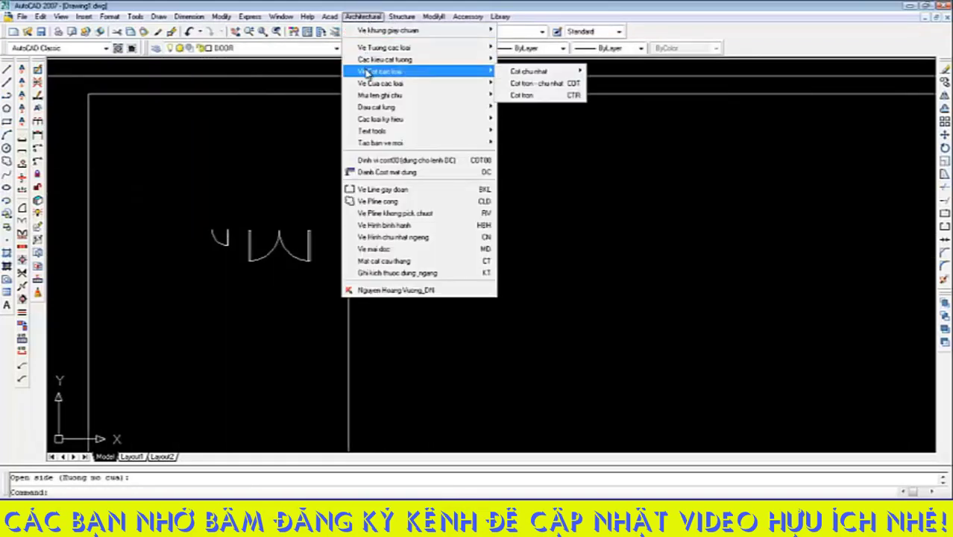
{"action": "mouse_move", "coordinate": [367, 84]}
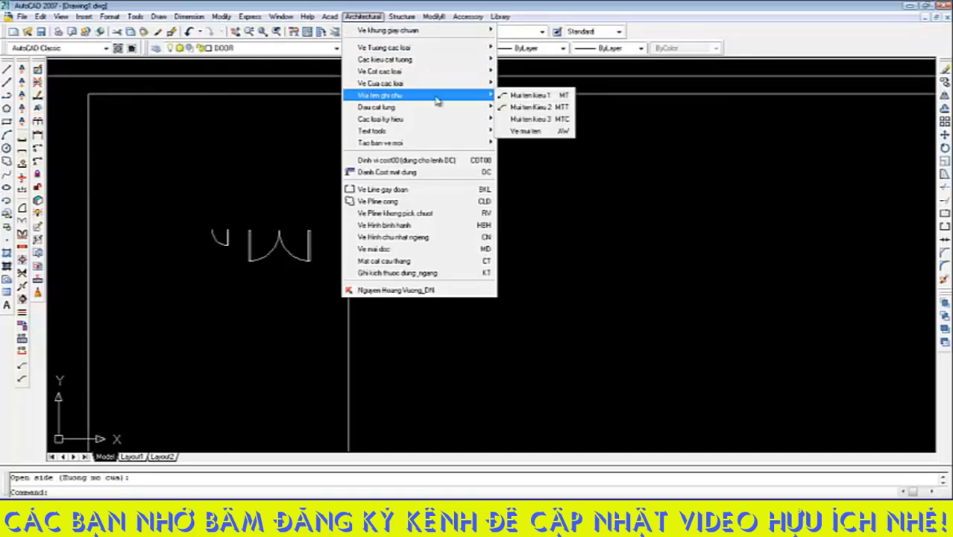
{"action": "left_click", "coordinate": [529, 96]}
{"action": "left_click", "coordinate": [365, 253]}
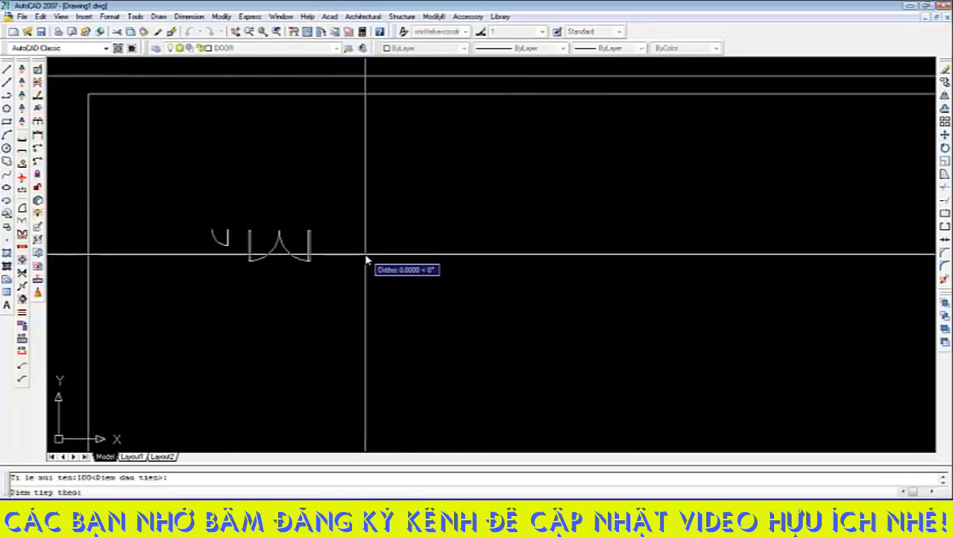
{"action": "left_click", "coordinate": [388, 221]}
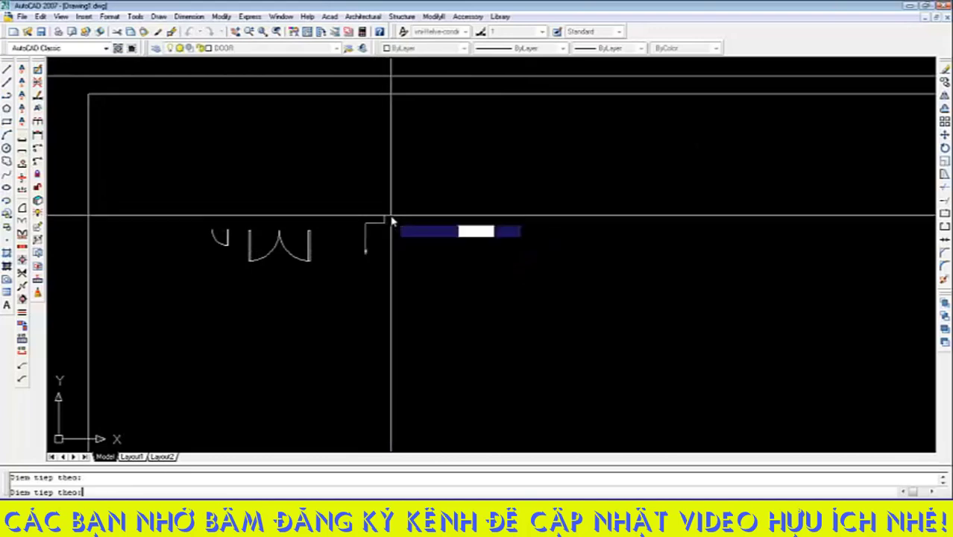
{"action": "key", "text": "Return"}
Draw a style 2 note arrow (Mui ten Kieu 2) right of the first arrow, pointing down with a short horizontal tail to the right
{"action": "scroll", "coordinate": [348, 233], "scroll_direction": "up", "scroll_amount": 3}
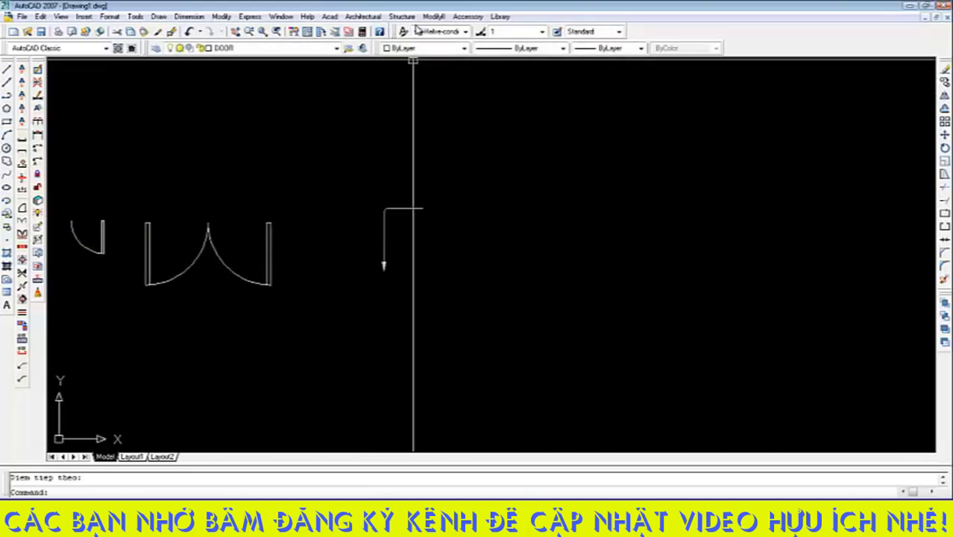
{"action": "left_click", "coordinate": [364, 16]}
{"action": "mouse_move", "coordinate": [366, 97]}
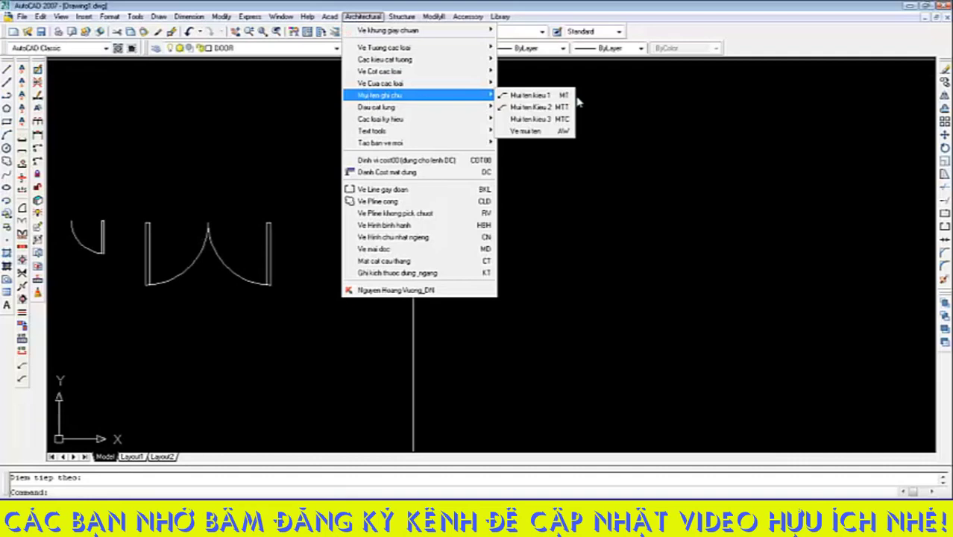
{"action": "left_click", "coordinate": [546, 106]}
{"action": "left_click", "coordinate": [470, 267]}
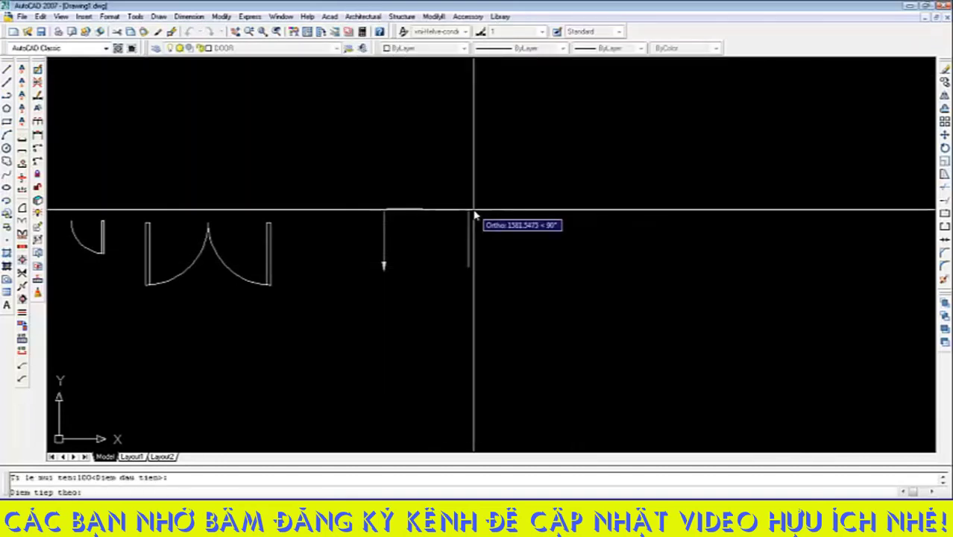
{"action": "left_click", "coordinate": [473, 212]}
{"action": "left_click", "coordinate": [495, 203]}
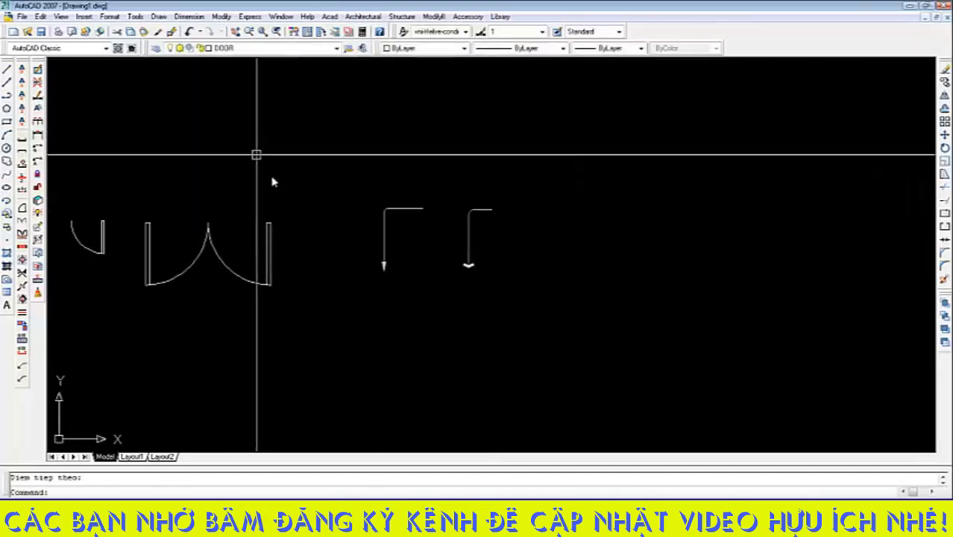
Draw a rectangular column (Cot chu nhat) by opposite corners to the right of the style 2 note arrow
{"action": "scroll", "coordinate": [331, 186], "scroll_direction": "down", "scroll_amount": 3}
{"action": "left_click", "coordinate": [365, 19]}
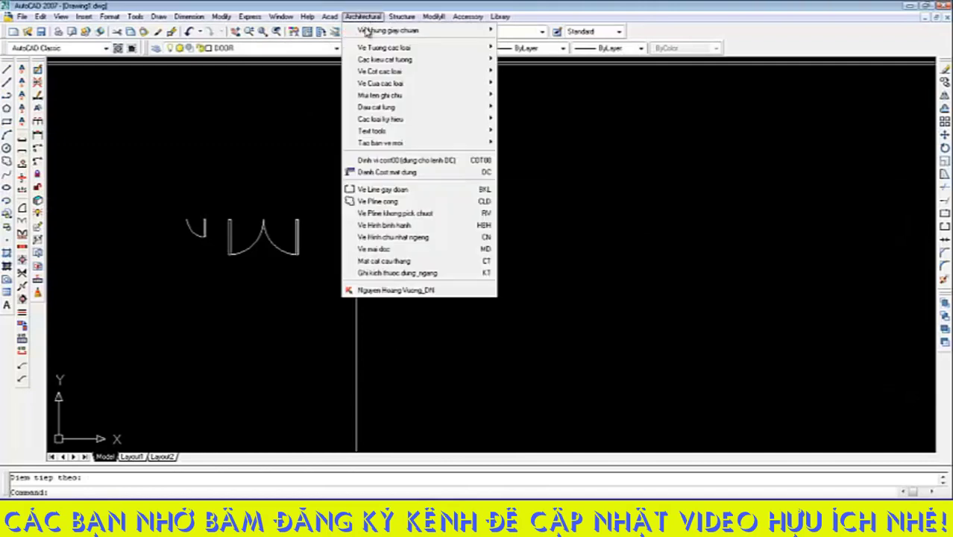
{"action": "mouse_move", "coordinate": [370, 50]}
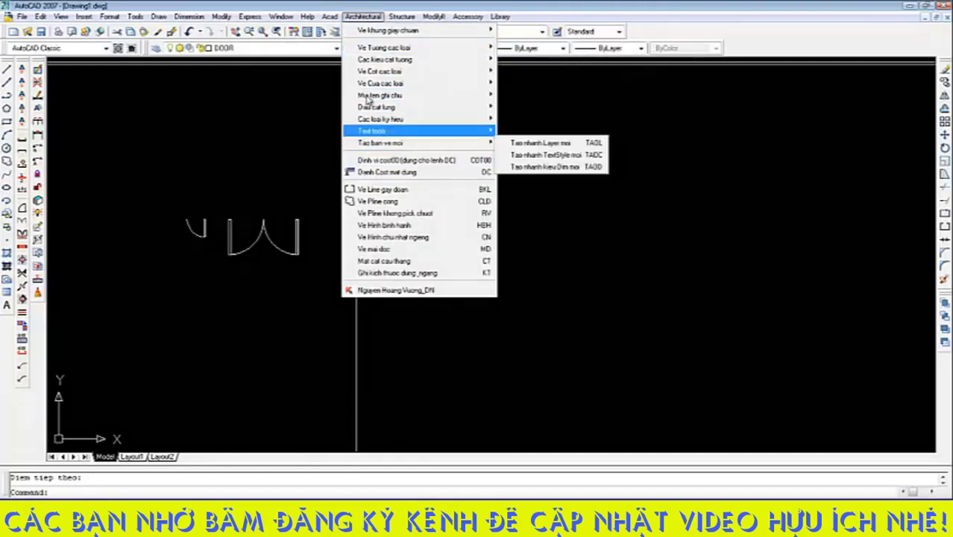
{"action": "mouse_move", "coordinate": [368, 71]}
{"action": "mouse_move", "coordinate": [532, 76]}
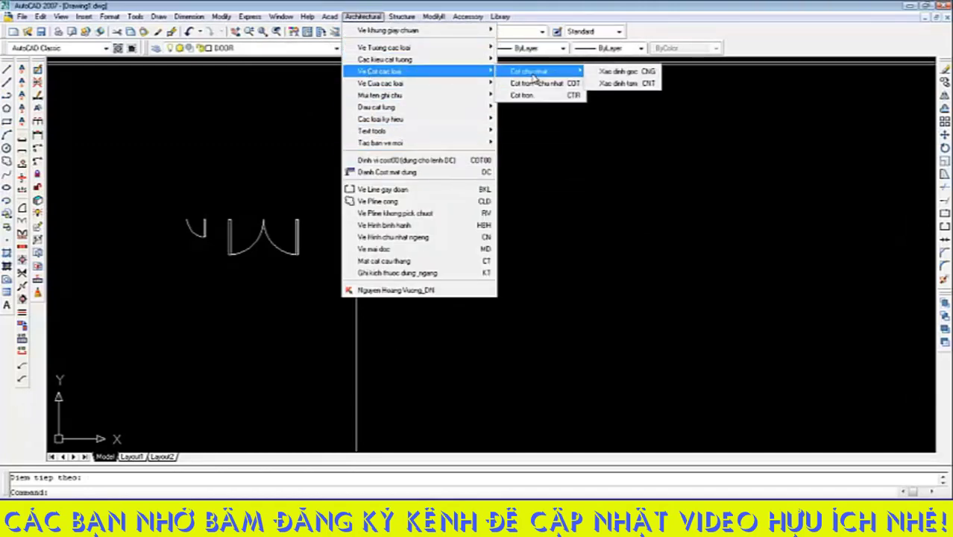
{"action": "left_click", "coordinate": [617, 71]}
{"action": "left_click", "coordinate": [468, 240]}
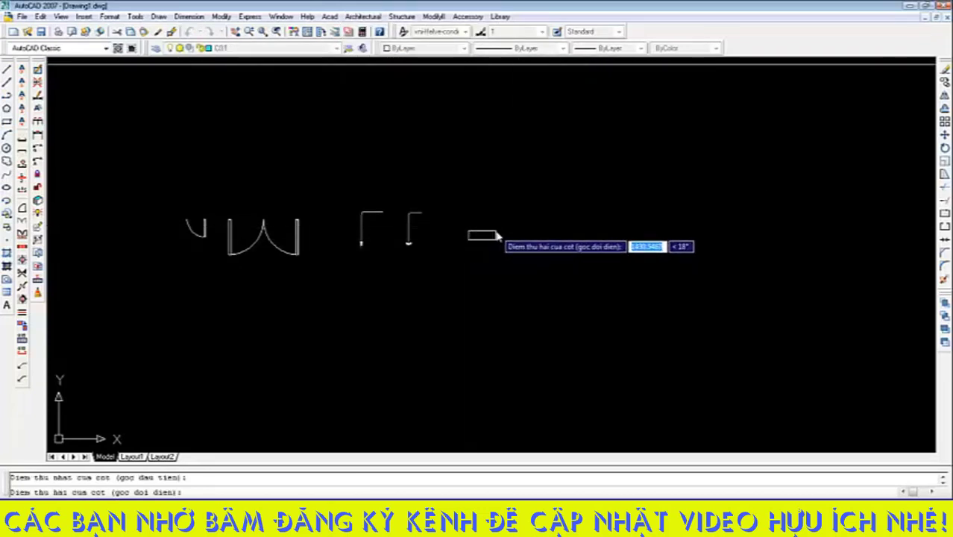
{"action": "left_click", "coordinate": [496, 226]}
{"action": "scroll", "coordinate": [521, 206], "scroll_direction": "up", "scroll_amount": 3}
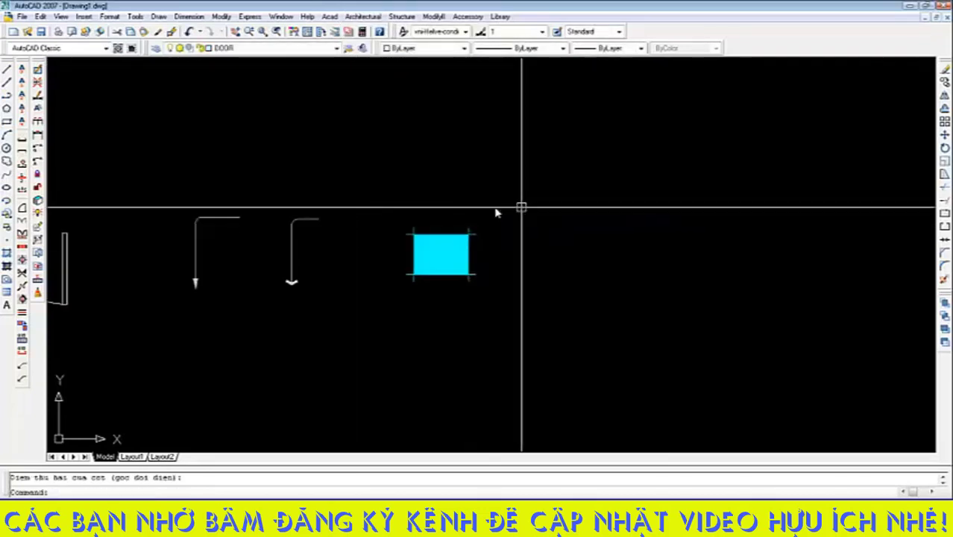
Quickly create SpeedCAD's new layers (Tao nhanh Layer moi) in the drawing
{"action": "scroll", "coordinate": [358, 156], "scroll_direction": "down", "scroll_amount": 2}
{"action": "left_click", "coordinate": [363, 17]}
{"action": "mouse_move", "coordinate": [376, 86]}
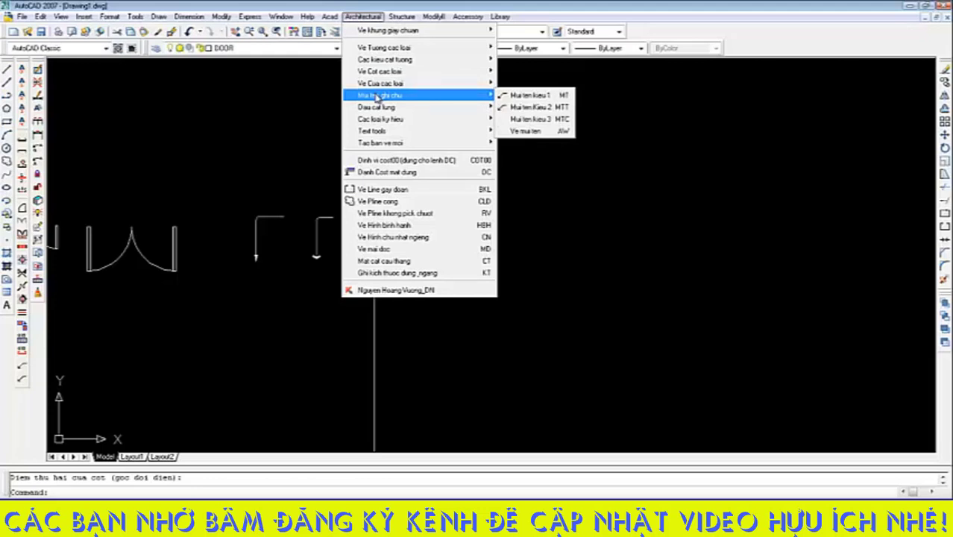
{"action": "mouse_move", "coordinate": [381, 145]}
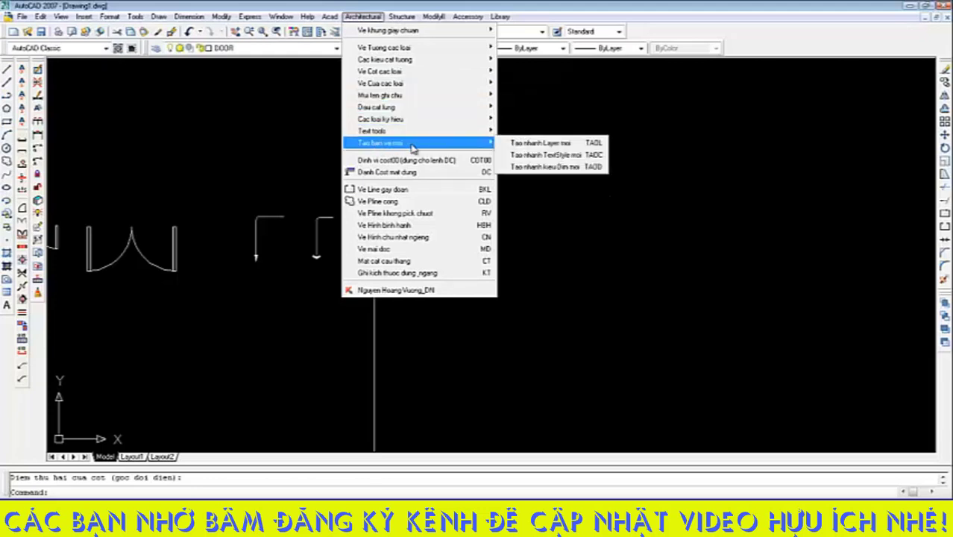
{"action": "left_click", "coordinate": [533, 149]}
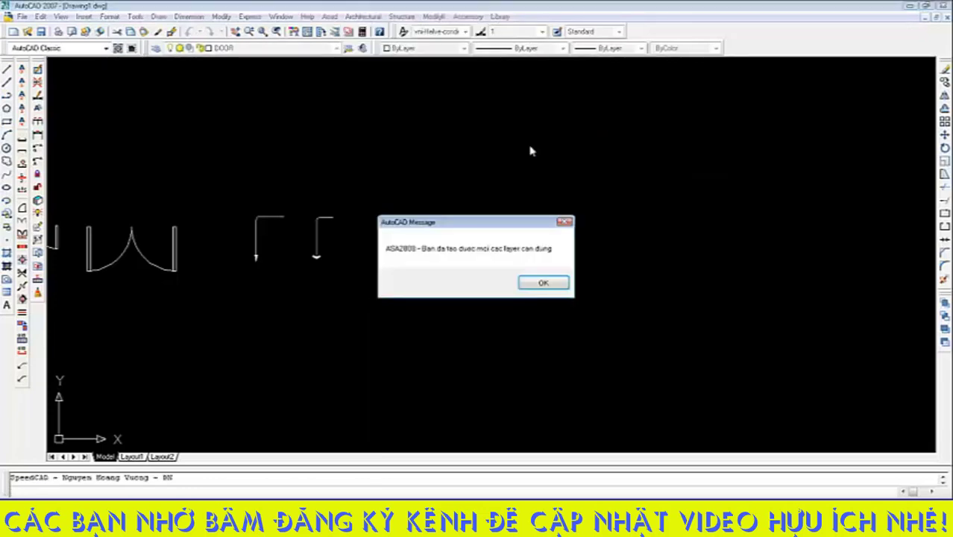
{"action": "left_click", "coordinate": [540, 285]}
Draw a round column (Cot tron) with a diameter of 300 to the right of the rectangular column
{"action": "left_click", "coordinate": [363, 16]}
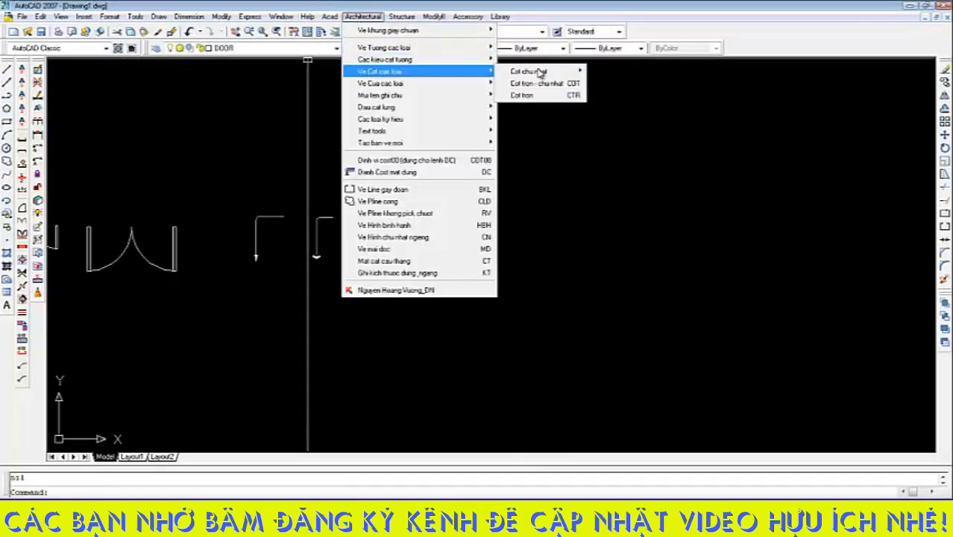
{"action": "left_click", "coordinate": [524, 95]}
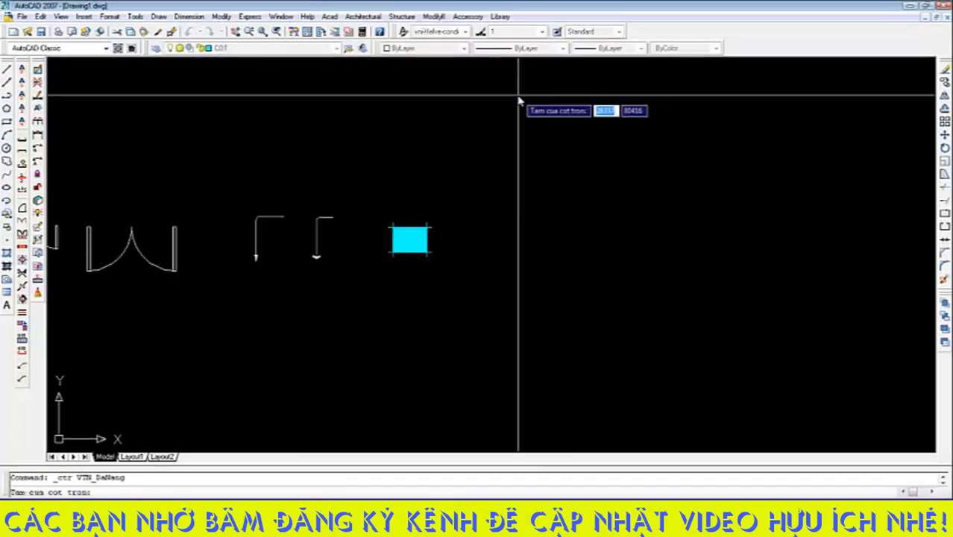
{"action": "left_click", "coordinate": [492, 237]}
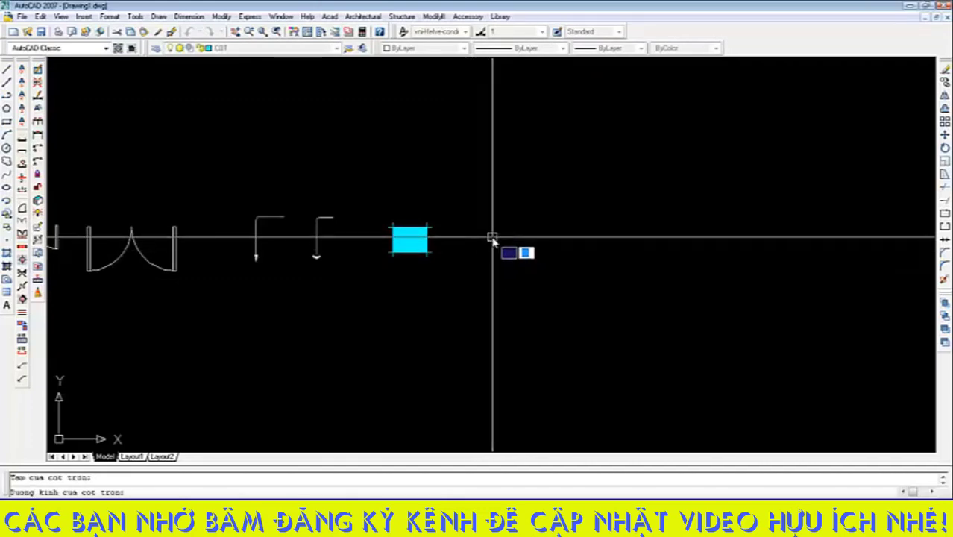
{"action": "type", "text": "300"}
{"action": "key", "text": "Return"}
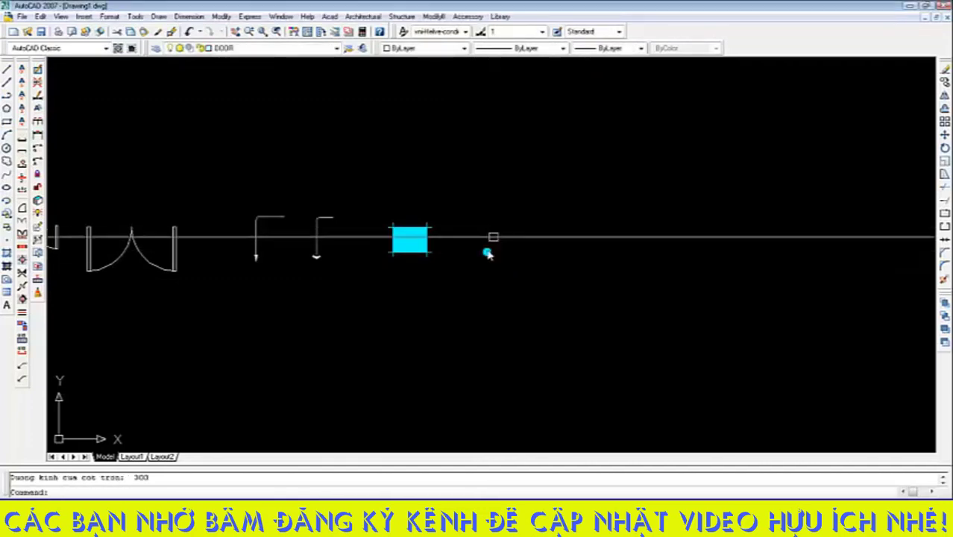
{"action": "scroll", "coordinate": [486, 249], "scroll_direction": "up", "scroll_amount": 5}
{"action": "scroll", "coordinate": [402, 206], "scroll_direction": "down", "scroll_amount": 4}
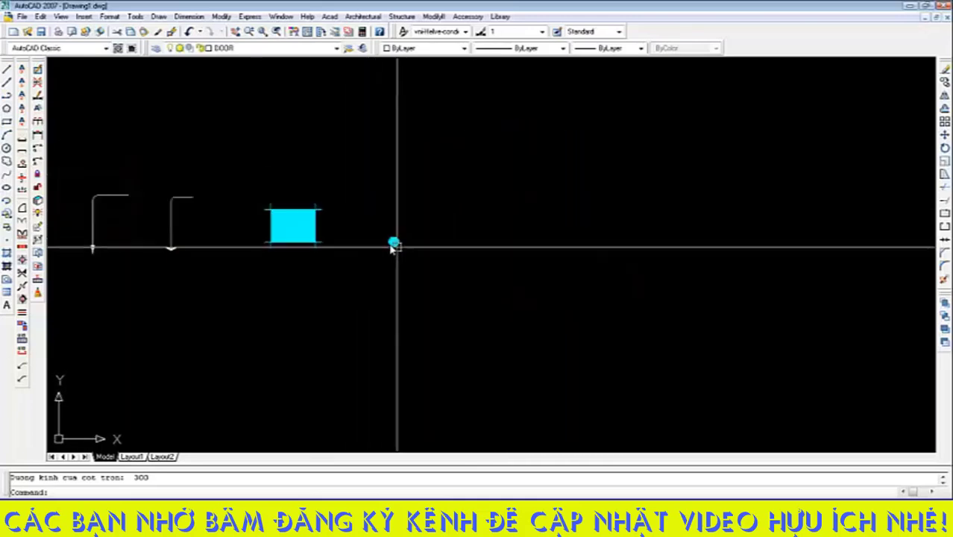
Draw a round column with a diameter of 500 centred on the 300-diameter column
{"action": "scroll", "coordinate": [393, 248], "scroll_direction": "up", "scroll_amount": 3}
{"action": "key", "text": "Return"}
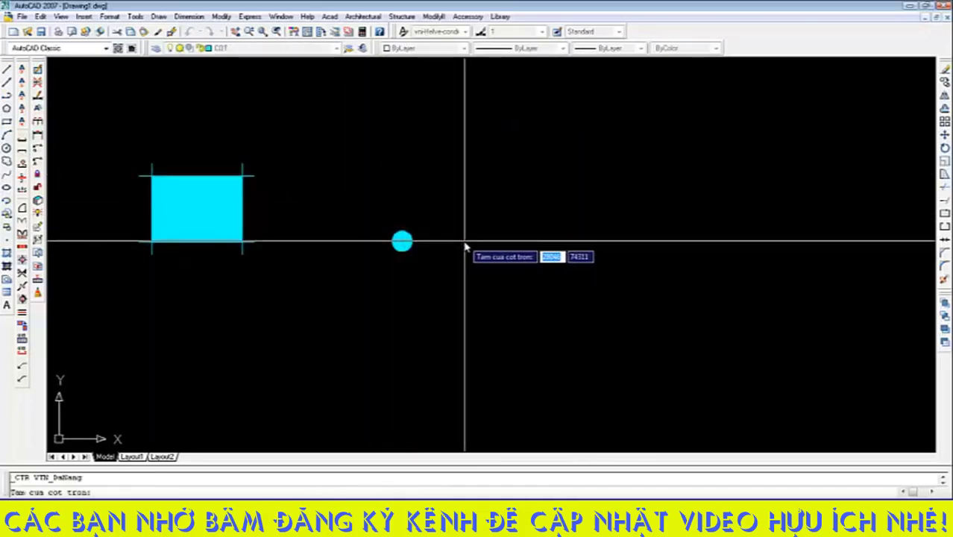
{"action": "left_click", "coordinate": [401, 241]}
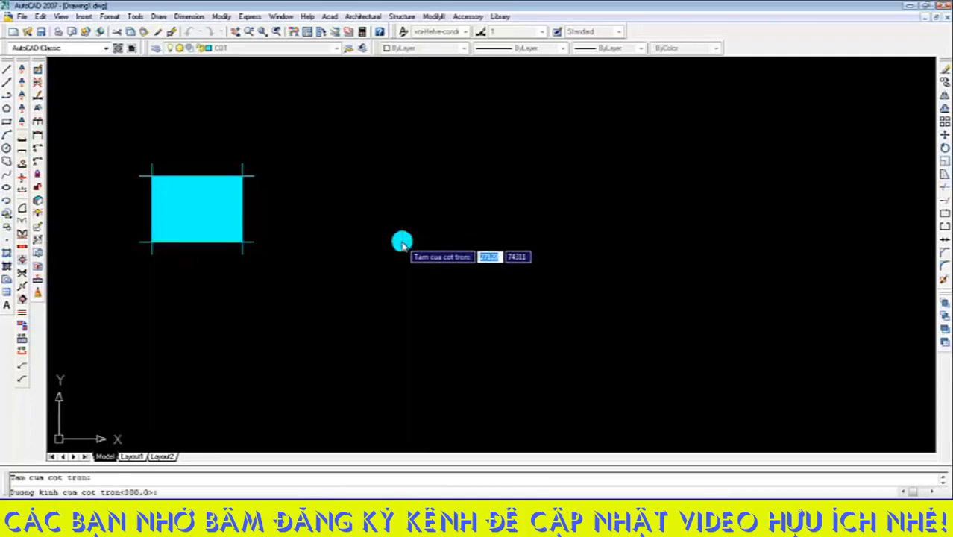
{"action": "type", "text": "500"}
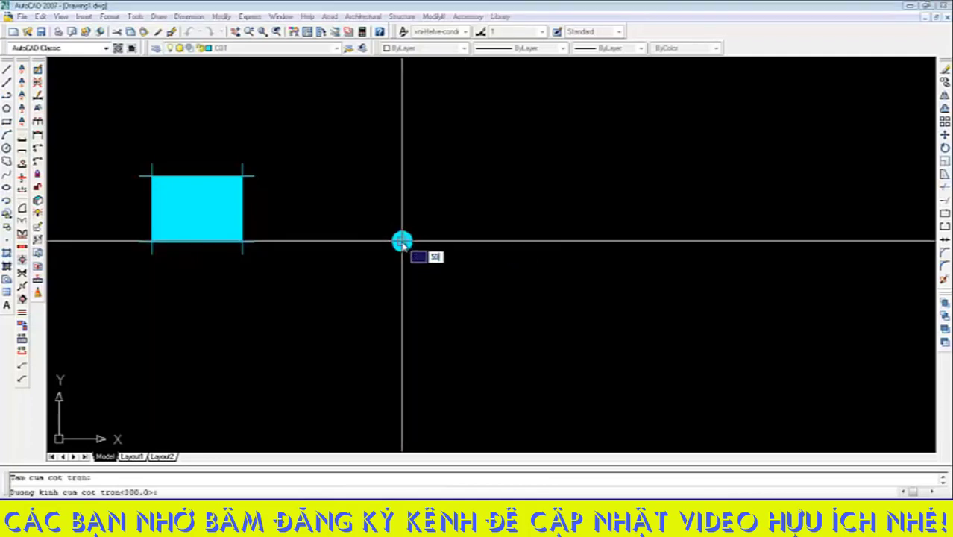
{"action": "key", "text": "Return"}
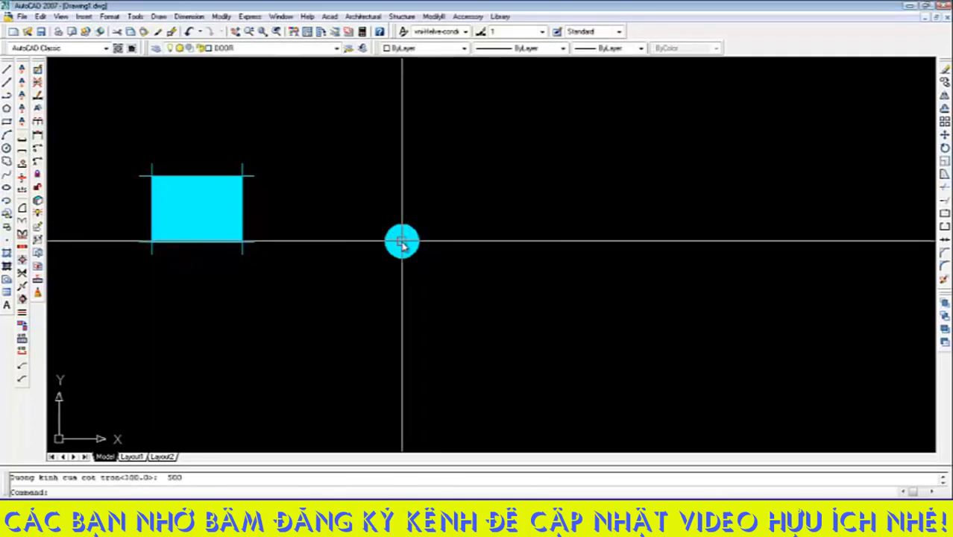
Draw a horizontal axis-based wall with two plaster layers below the doors, using wall thickness 200, plaster thickness 15 and axis-to-outer-edge distance 0
{"action": "left_click", "coordinate": [362, 16]}
{"action": "mouse_move", "coordinate": [374, 72]}
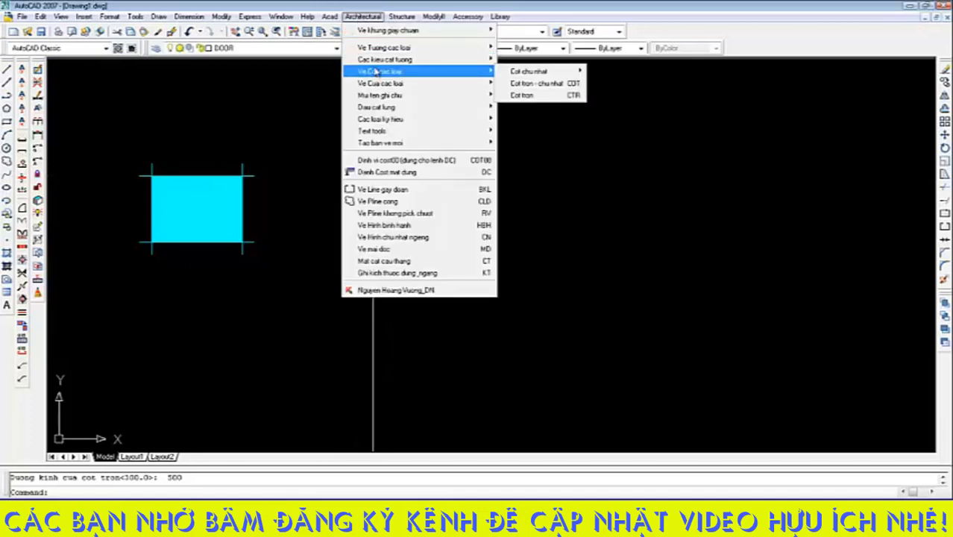
{"action": "mouse_move", "coordinate": [378, 49]}
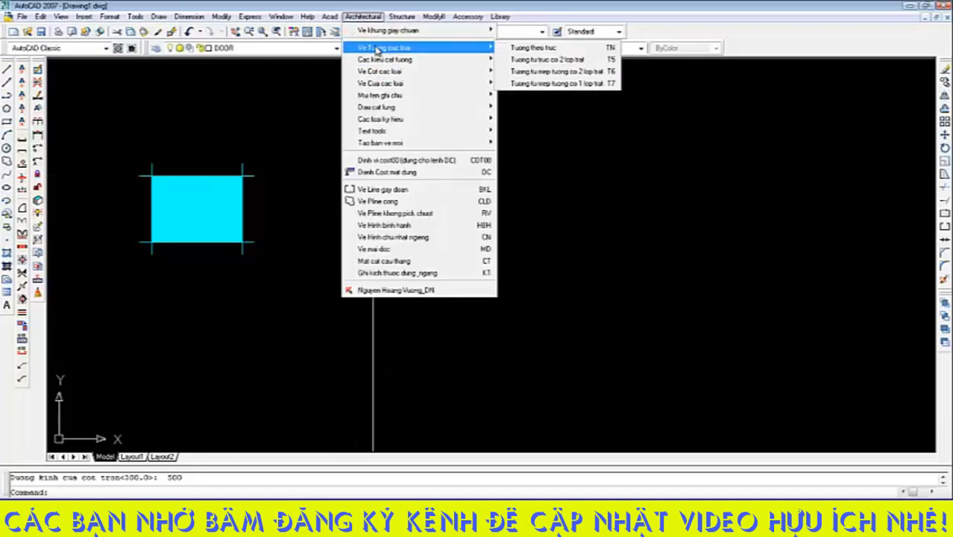
{"action": "left_click", "coordinate": [544, 60]}
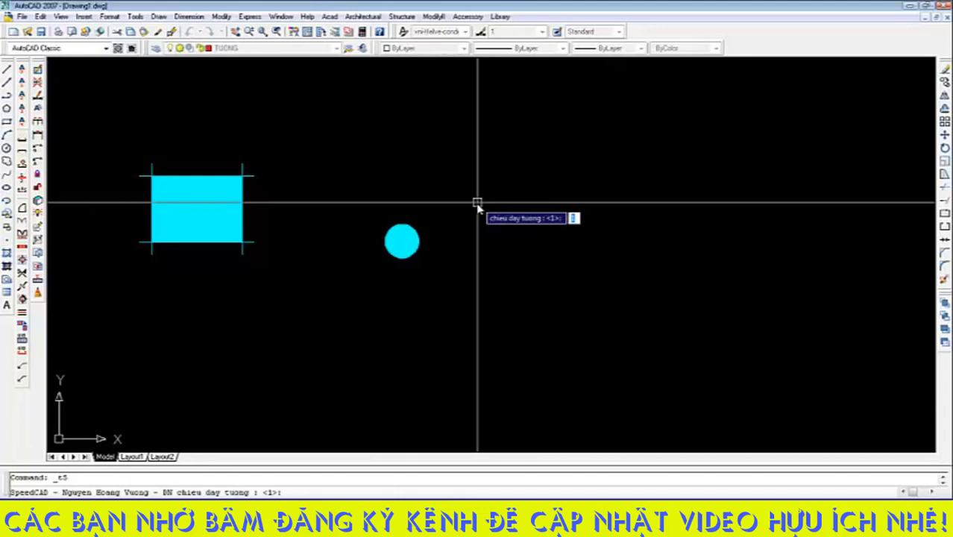
{"action": "type", "text": "200"}
{"action": "key", "text": "Return"}
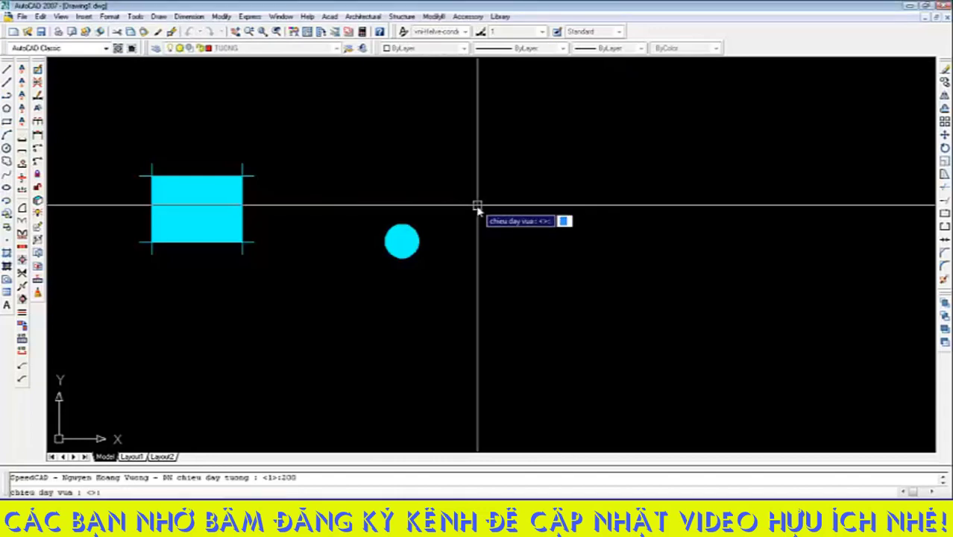
{"action": "type", "text": "15"}
{"action": "key", "text": "Return"}
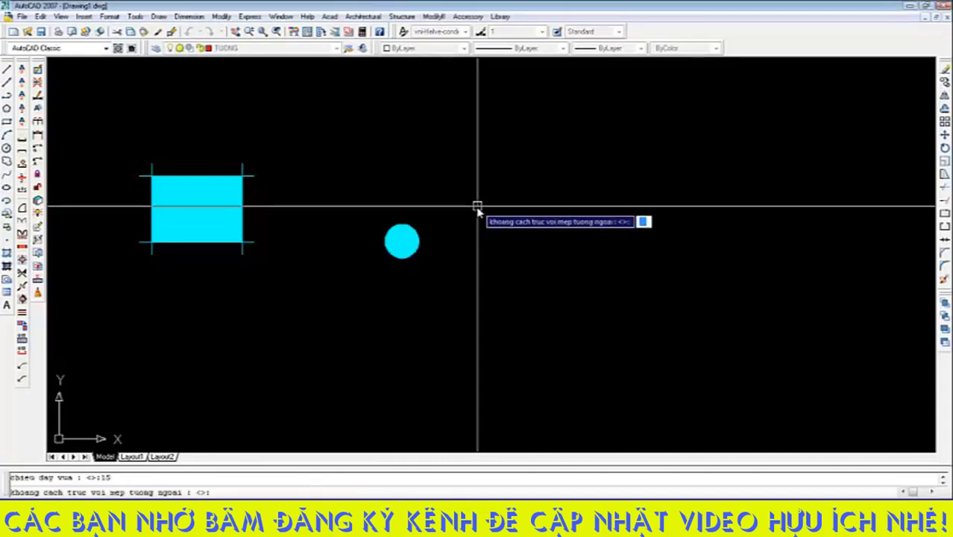
{"action": "type", "text": "0"}
{"action": "key", "text": "Return"}
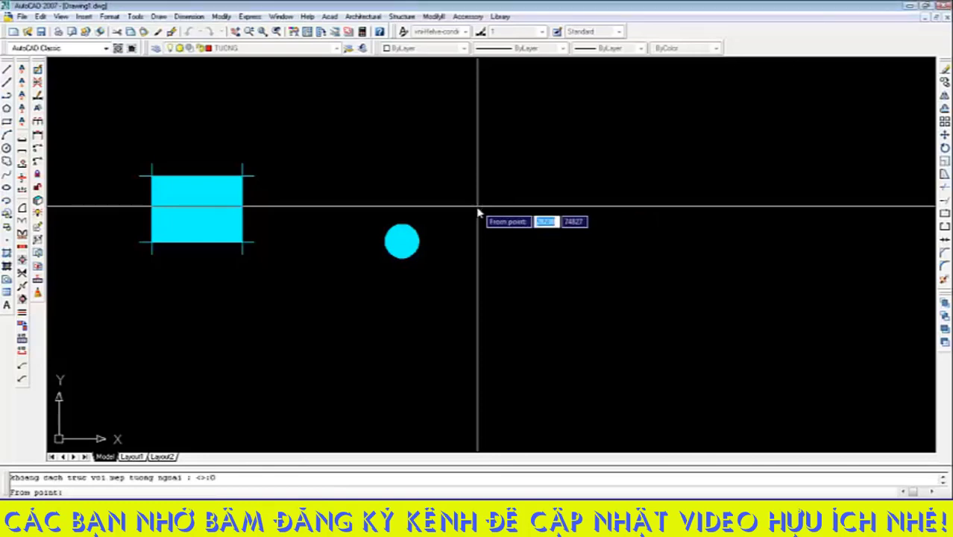
{"action": "scroll", "coordinate": [448, 202], "scroll_direction": "down", "scroll_amount": 6}
{"action": "scroll", "coordinate": [216, 218], "scroll_direction": "up", "scroll_amount": 3}
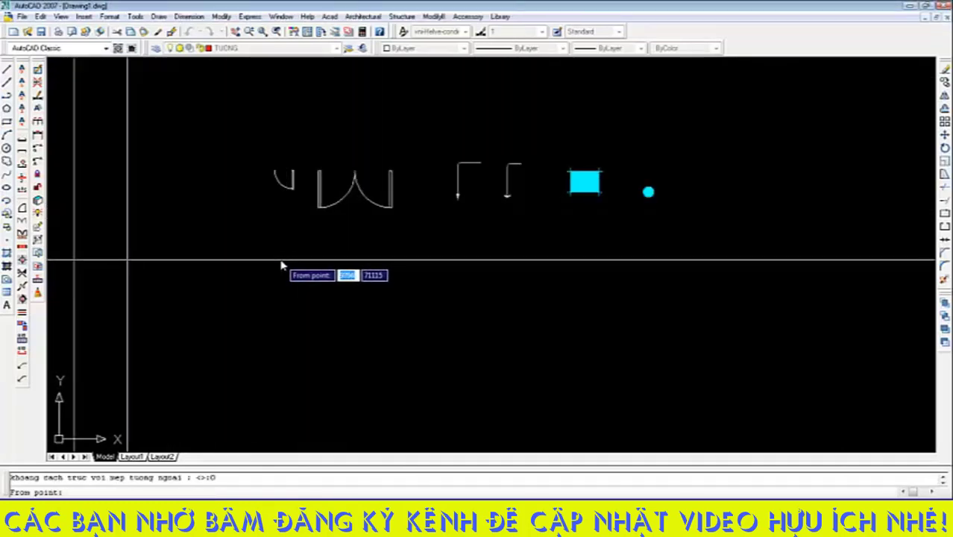
{"action": "left_click", "coordinate": [281, 261]}
{"action": "left_click", "coordinate": [374, 261]}
Mirror the wall lines across a vertical axis just beyond their right end, keeping the originals and leaving an opening between both walls
{"action": "scroll", "coordinate": [370, 268], "scroll_direction": "up", "scroll_amount": 6}
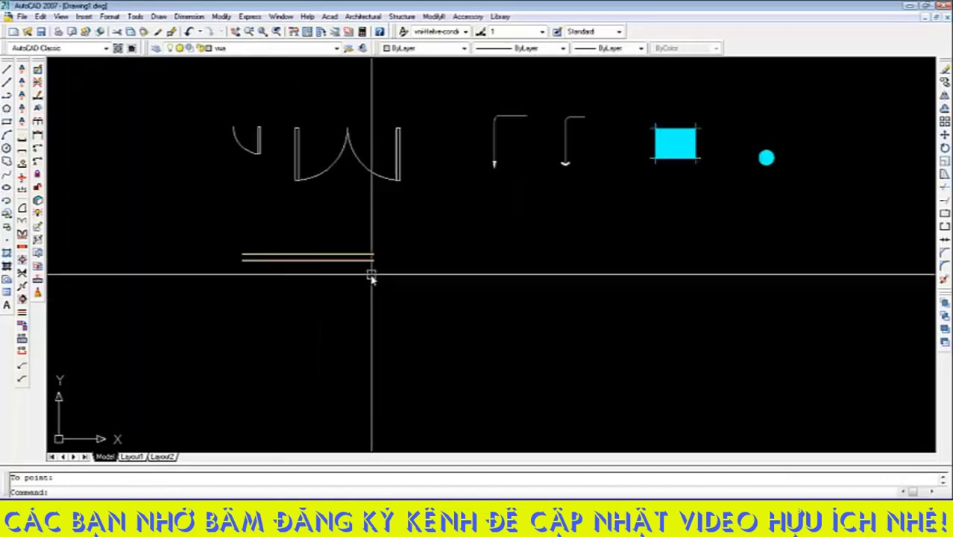
{"action": "scroll", "coordinate": [403, 222], "scroll_direction": "down", "scroll_amount": 6}
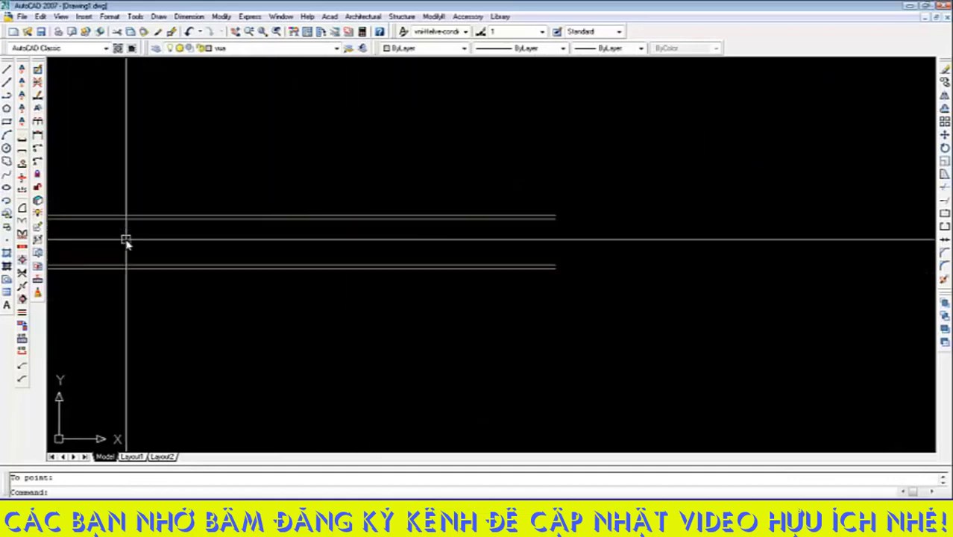
{"action": "scroll", "coordinate": [178, 265], "scroll_direction": "up", "scroll_amount": 5}
{"action": "scroll", "coordinate": [178, 265], "scroll_direction": "up", "scroll_amount": 2}
{"action": "scroll", "coordinate": [123, 264], "scroll_direction": "down", "scroll_amount": 4}
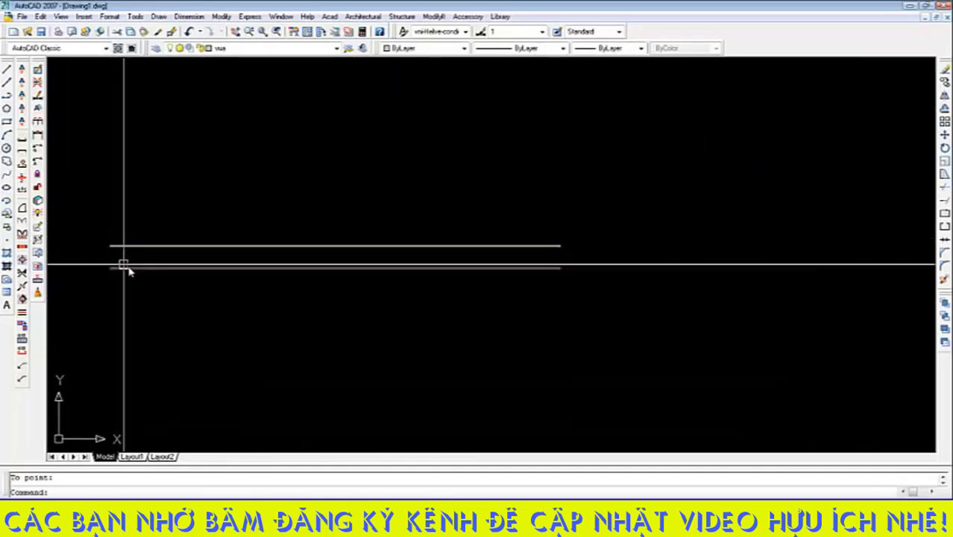
{"action": "left_click", "coordinate": [603, 226]}
{"action": "left_click", "coordinate": [524, 311]}
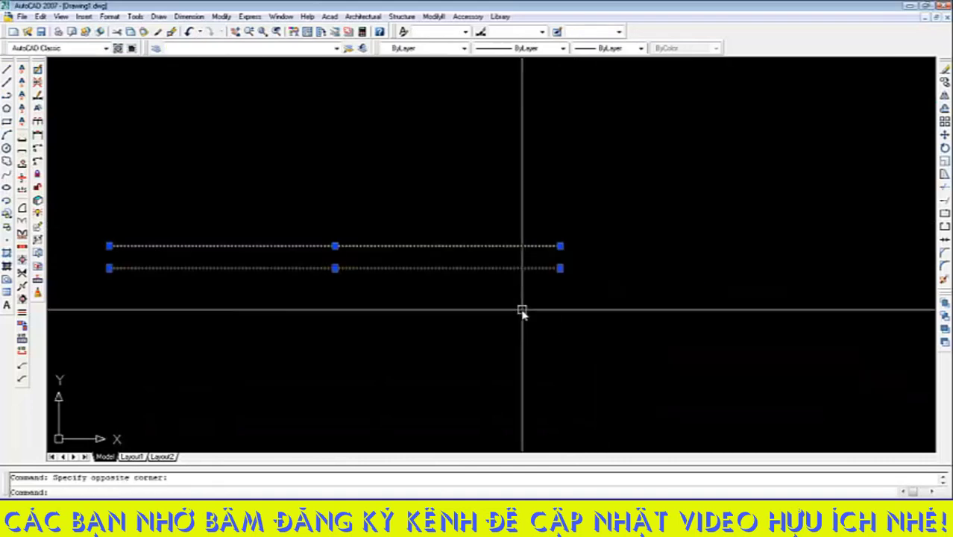
{"action": "type", "text": "mi"}
{"action": "key", "text": "Return"}
{"action": "left_click", "coordinate": [592, 289]}
{"action": "left_click", "coordinate": [593, 340]}
{"action": "key", "text": "Return"}
{"action": "scroll", "coordinate": [342, 280], "scroll_direction": "down", "scroll_amount": 4}
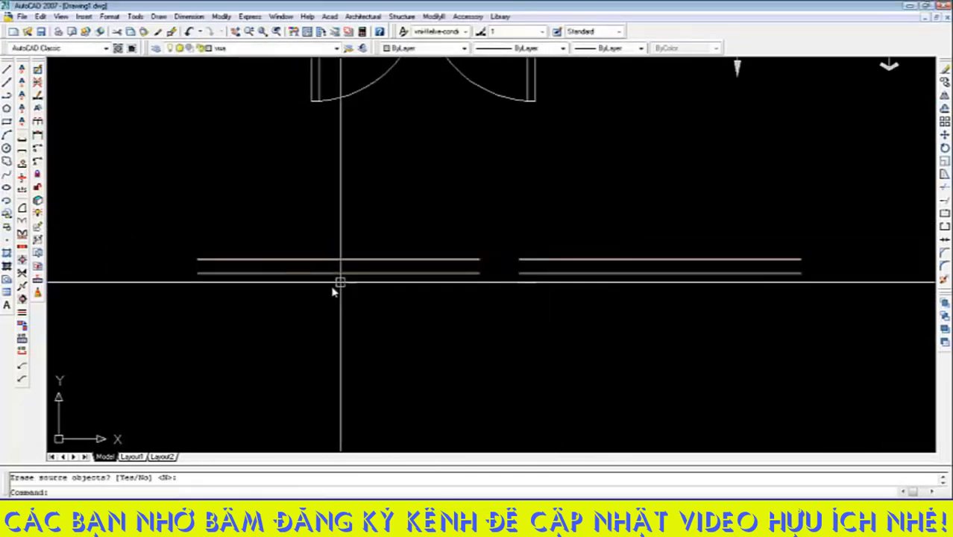
Draw a double-leaf swing door across the opening between the two walls, along their upper faces, with the leaves opening upward
{"action": "scroll", "coordinate": [445, 260], "scroll_direction": "up", "scroll_amount": 4}
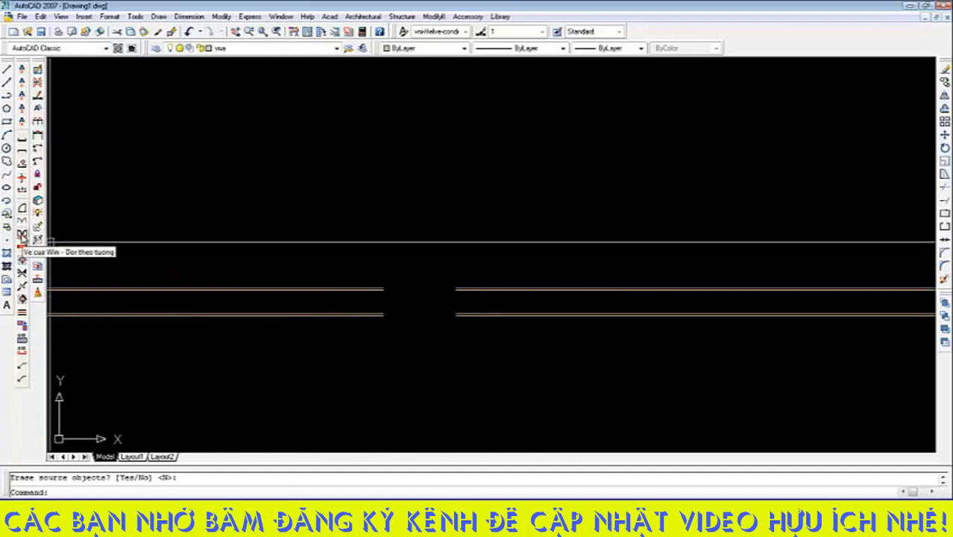
{"action": "left_click", "coordinate": [22, 230]}
{"action": "scroll", "coordinate": [330, 264], "scroll_direction": "up", "scroll_amount": 5}
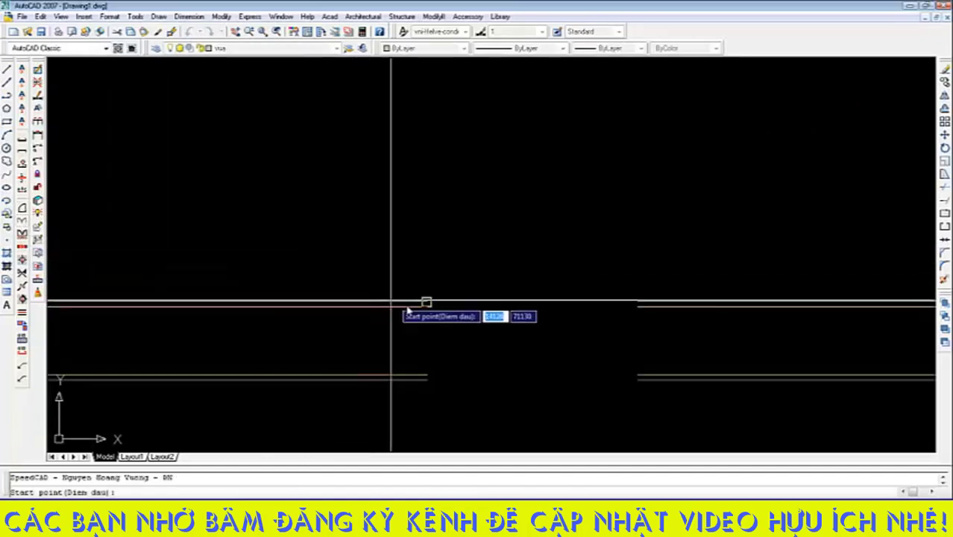
{"action": "left_click", "coordinate": [427, 302]}
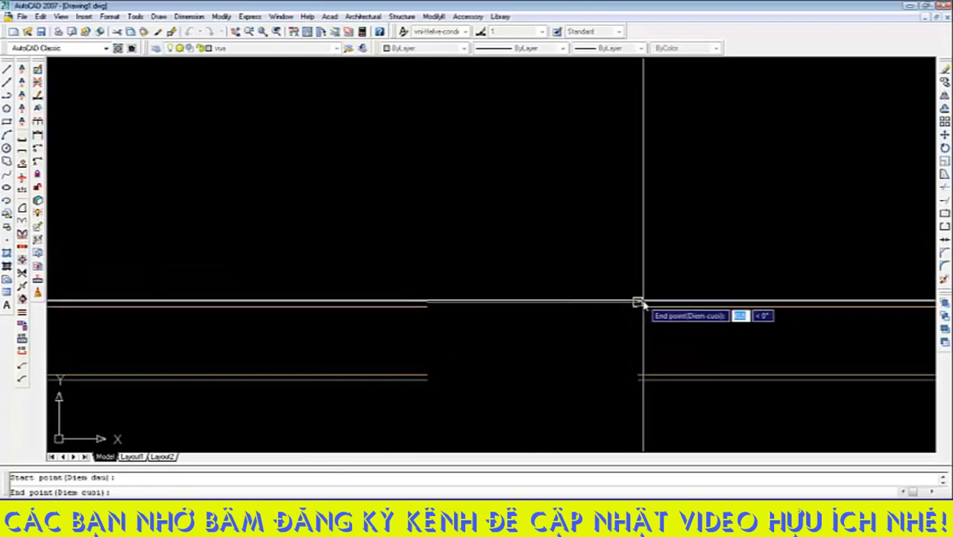
{"action": "left_click", "coordinate": [637, 302]}
{"action": "left_click", "coordinate": [584, 218]}
{"action": "scroll", "coordinate": [437, 277], "scroll_direction": "down", "scroll_amount": 5}
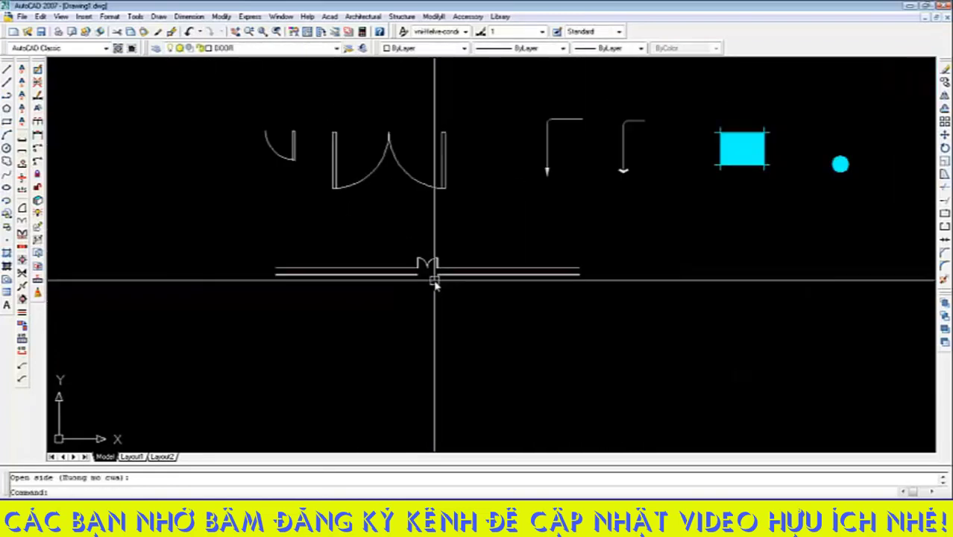
Draw a single-leaf swing door across the wall opening along the lower faces, with the leaf opening downward
{"action": "scroll", "coordinate": [436, 282], "scroll_direction": "up", "scroll_amount": 2}
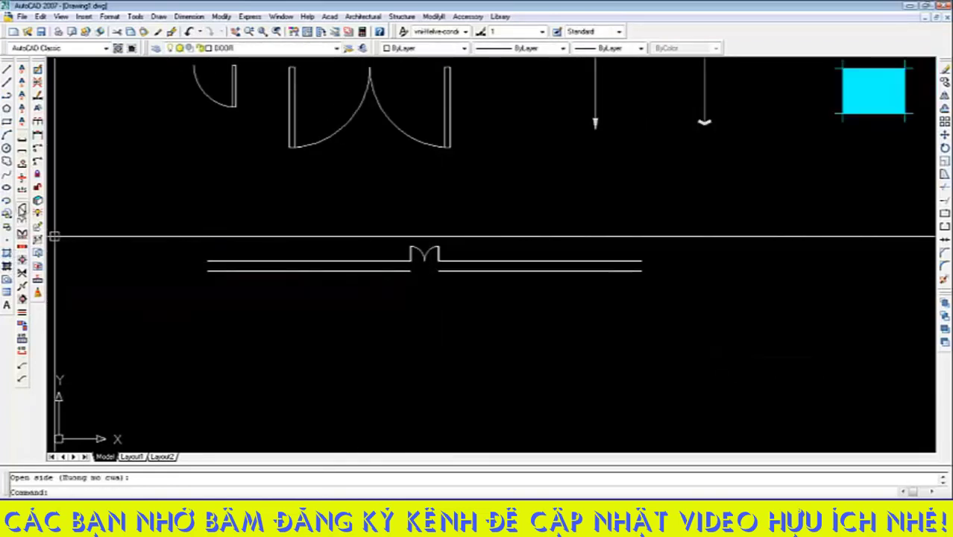
{"action": "left_click", "coordinate": [21, 208]}
{"action": "scroll", "coordinate": [414, 283], "scroll_direction": "up", "scroll_amount": 5}
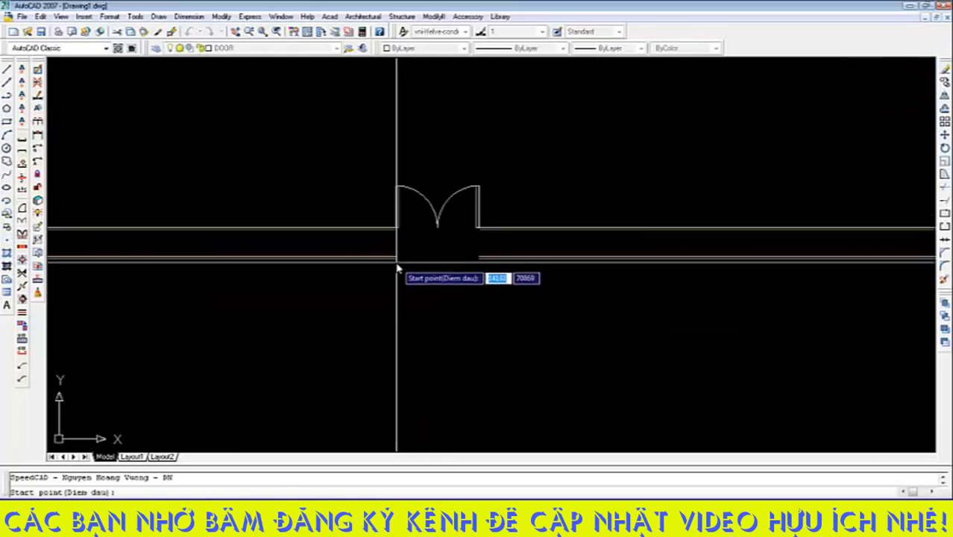
{"action": "left_click", "coordinate": [396, 259]}
{"action": "left_click", "coordinate": [479, 257]}
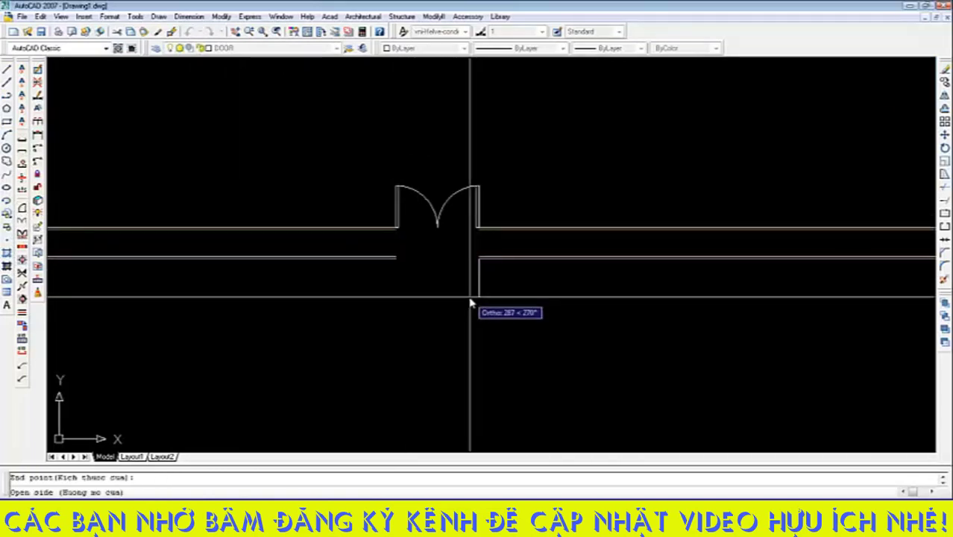
{"action": "left_click", "coordinate": [472, 302]}
{"action": "scroll", "coordinate": [330, 262], "scroll_direction": "down", "scroll_amount": 9}
{"action": "scroll", "coordinate": [290, 262], "scroll_direction": "up", "scroll_amount": 5}
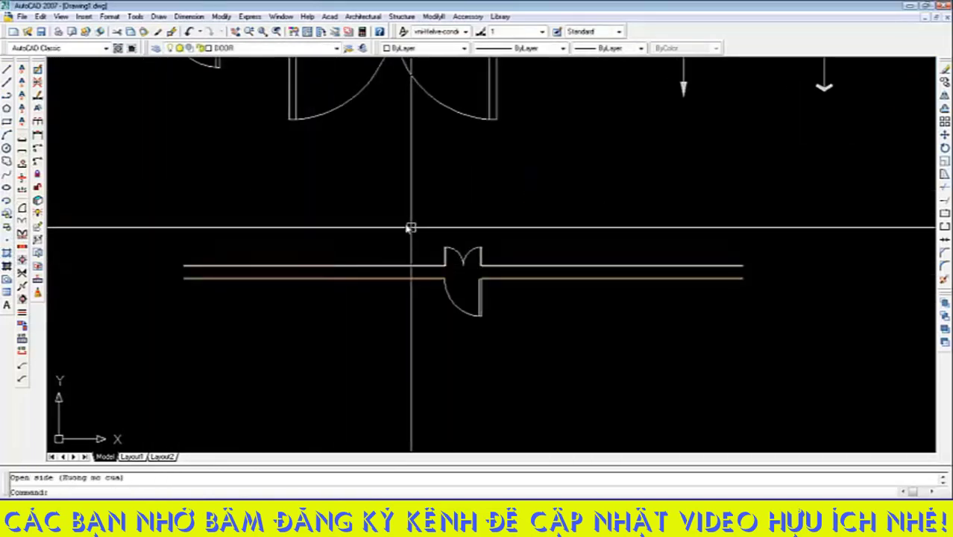
Try to set up a new structural drawing with the BANVEMOI command
{"action": "scroll", "coordinate": [322, 228], "scroll_direction": "down", "scroll_amount": 5}
{"action": "scroll", "coordinate": [322, 228], "scroll_direction": "up", "scroll_amount": 5}
{"action": "scroll", "coordinate": [336, 228], "scroll_direction": "down", "scroll_amount": 5}
{"action": "scroll", "coordinate": [490, 266], "scroll_direction": "up", "scroll_amount": 2}
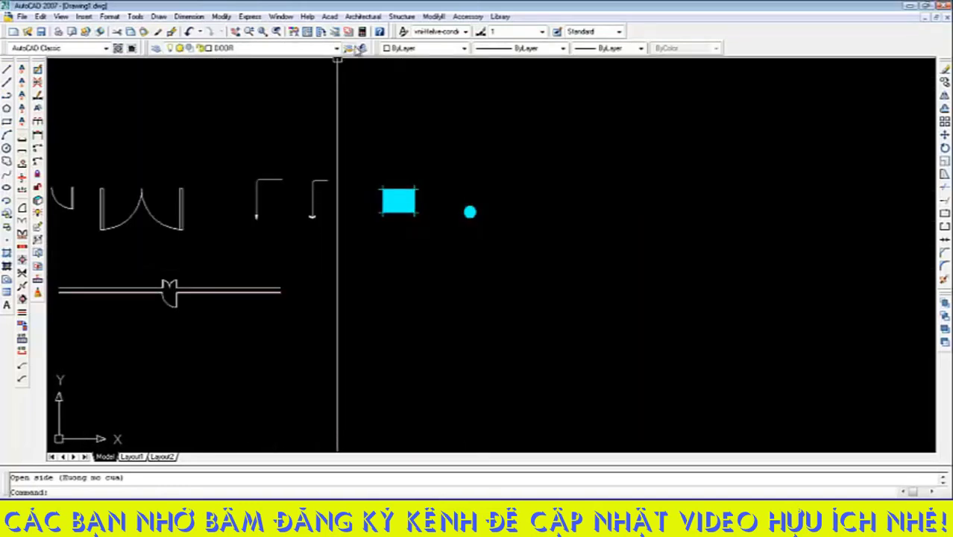
{"action": "left_click", "coordinate": [364, 16]}
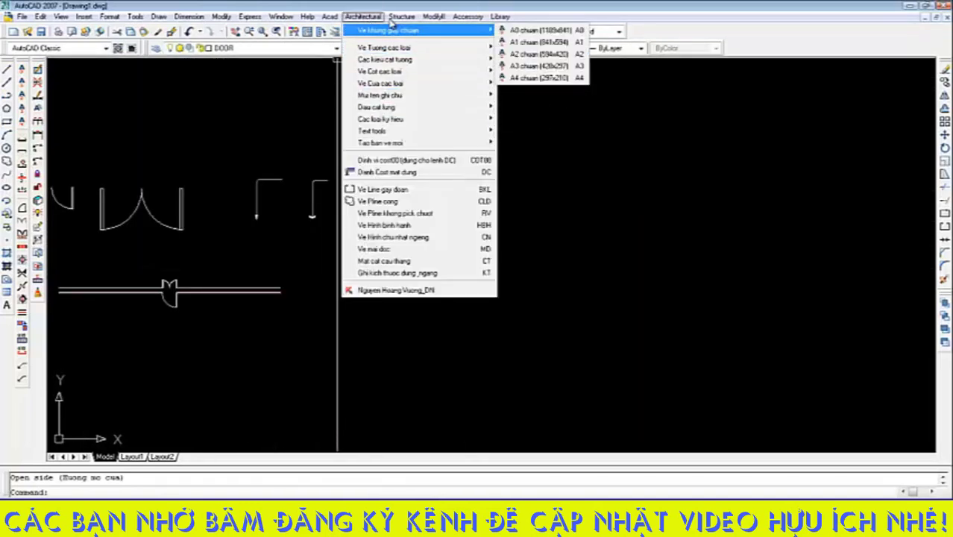
{"action": "mouse_move", "coordinate": [403, 22]}
{"action": "mouse_move", "coordinate": [426, 113]}
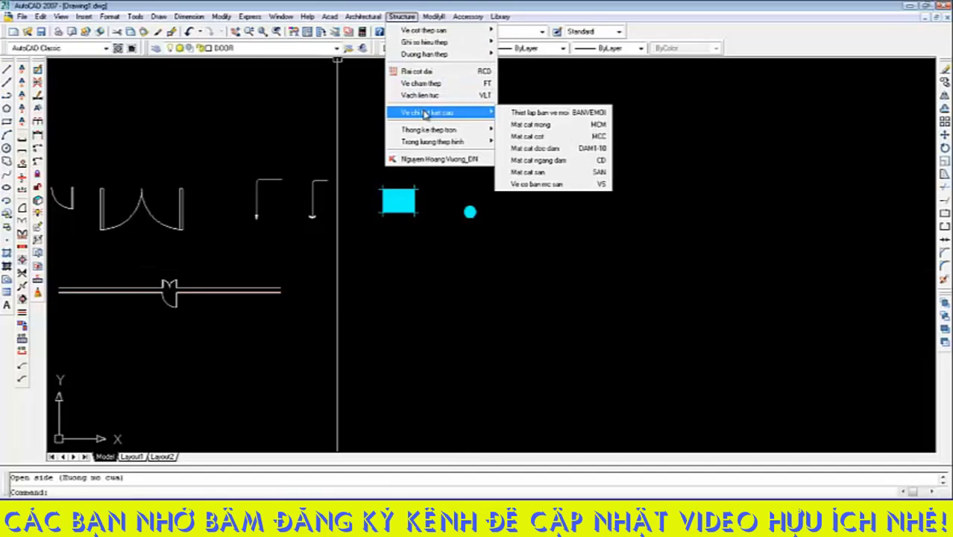
{"action": "left_click", "coordinate": [550, 113]}
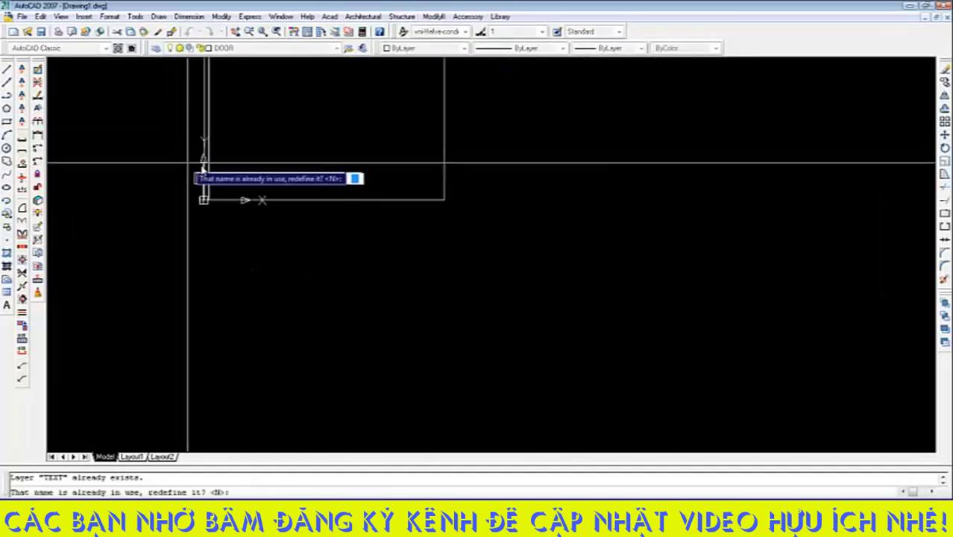
{"action": "scroll", "coordinate": [203, 170], "scroll_direction": "down", "scroll_amount": 4}
{"action": "scroll", "coordinate": [522, 255], "scroll_direction": "up", "scroll_amount": 5}
{"action": "scroll", "coordinate": [349, 158], "scroll_direction": "up", "scroll_amount": 7}
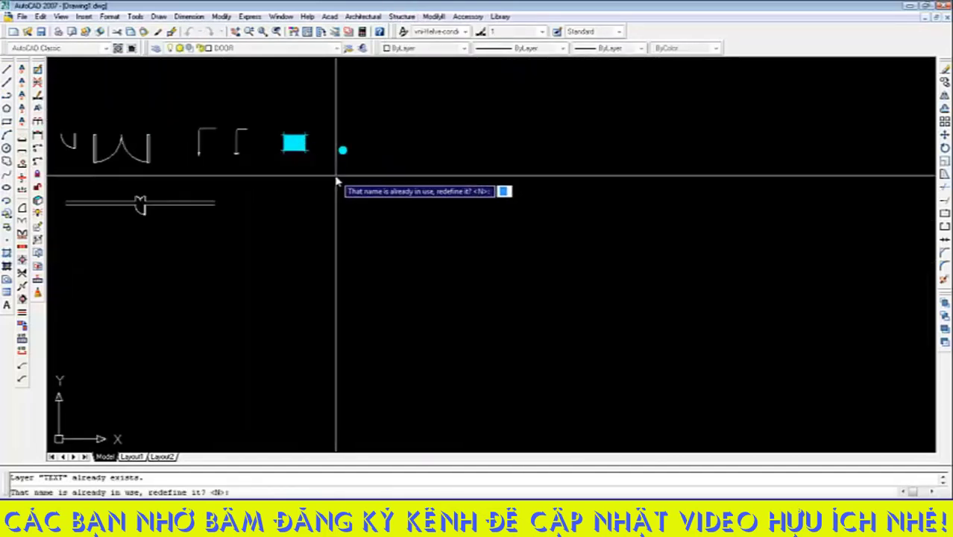
{"action": "key", "text": "Escape"}
Set up a longitudinal beam section with two 4000 mm spans and enable a 1200 mm console at the beam's end
{"action": "left_click", "coordinate": [363, 16]}
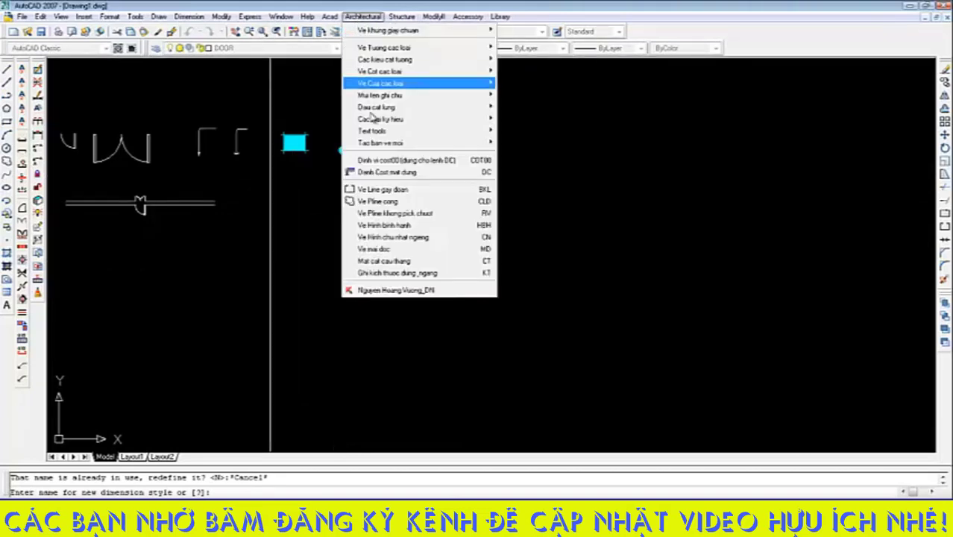
{"action": "mouse_move", "coordinate": [375, 145]}
{"action": "mouse_move", "coordinate": [382, 99]}
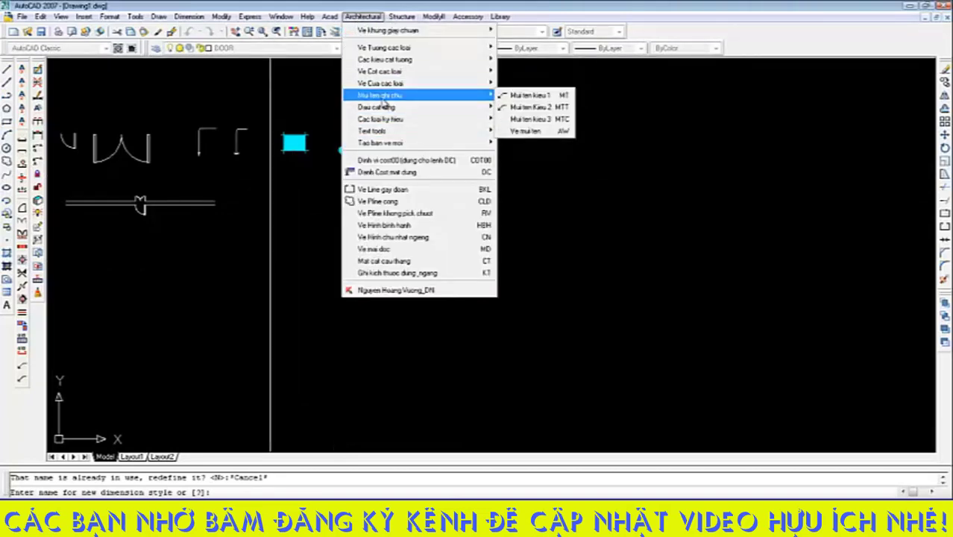
{"action": "mouse_move", "coordinate": [401, 16]}
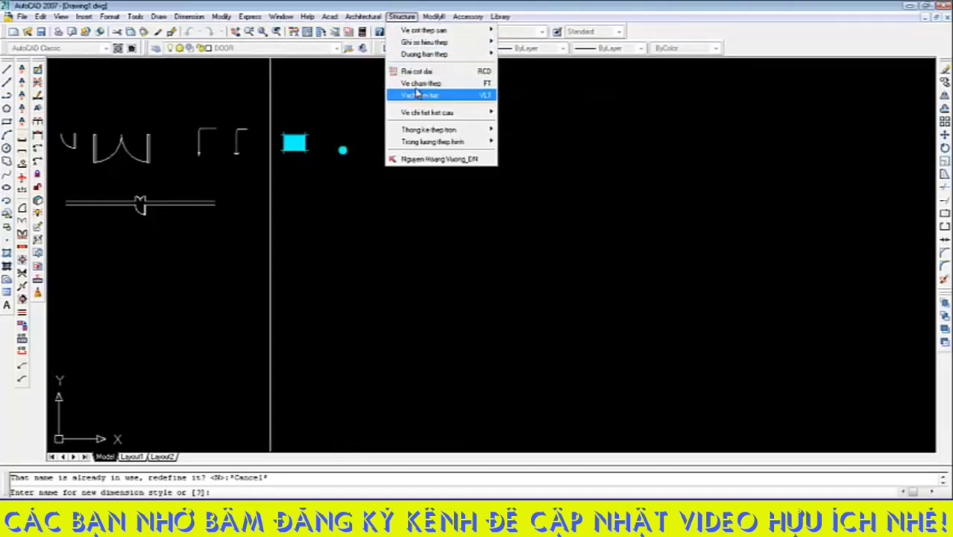
{"action": "mouse_move", "coordinate": [437, 114]}
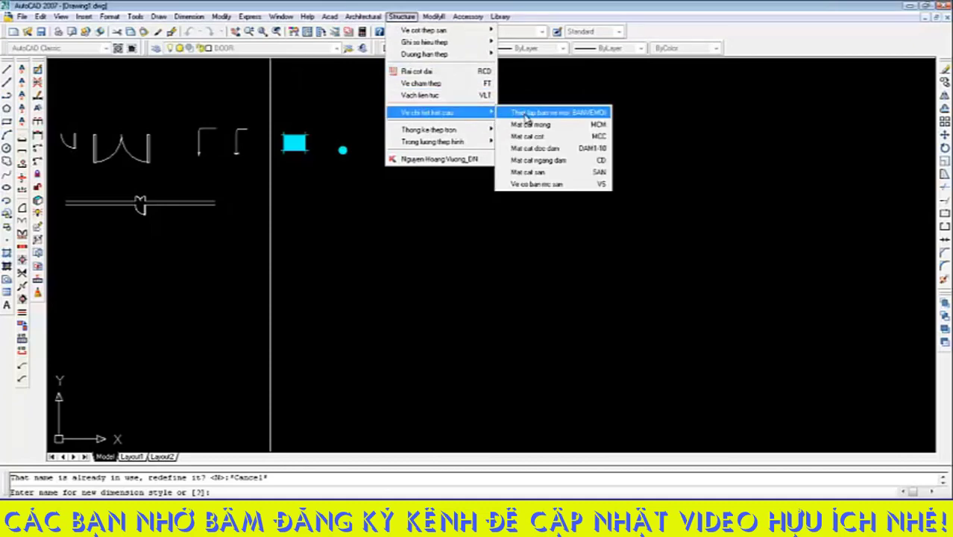
{"action": "left_click", "coordinate": [541, 151]}
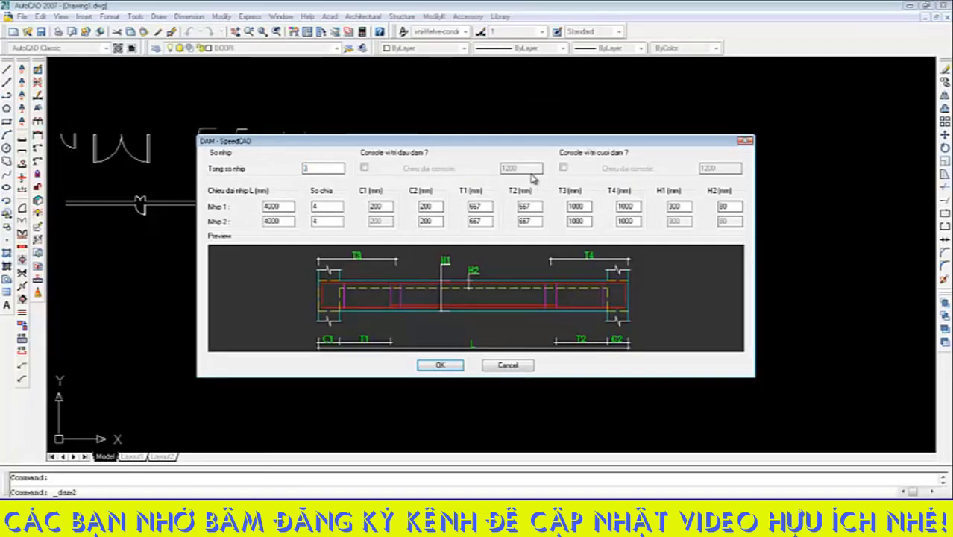
{"action": "left_click", "coordinate": [563, 168]}
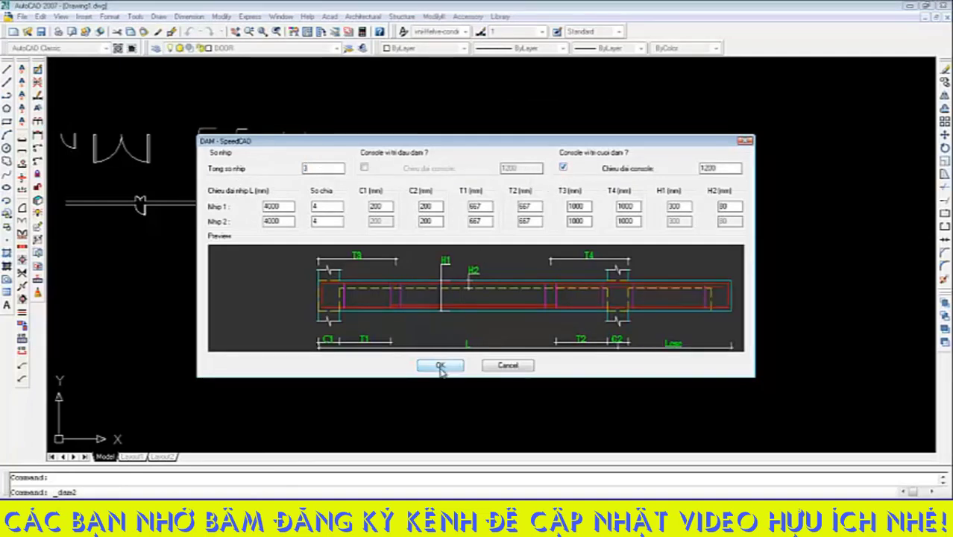
Insert the configured longitudinal beam section in the empty area below the walls and inspect its reinforcement details
{"action": "left_click", "coordinate": [440, 366]}
{"action": "scroll", "coordinate": [452, 270], "scroll_direction": "down", "scroll_amount": 7}
{"action": "scroll", "coordinate": [389, 266], "scroll_direction": "up", "scroll_amount": 4}
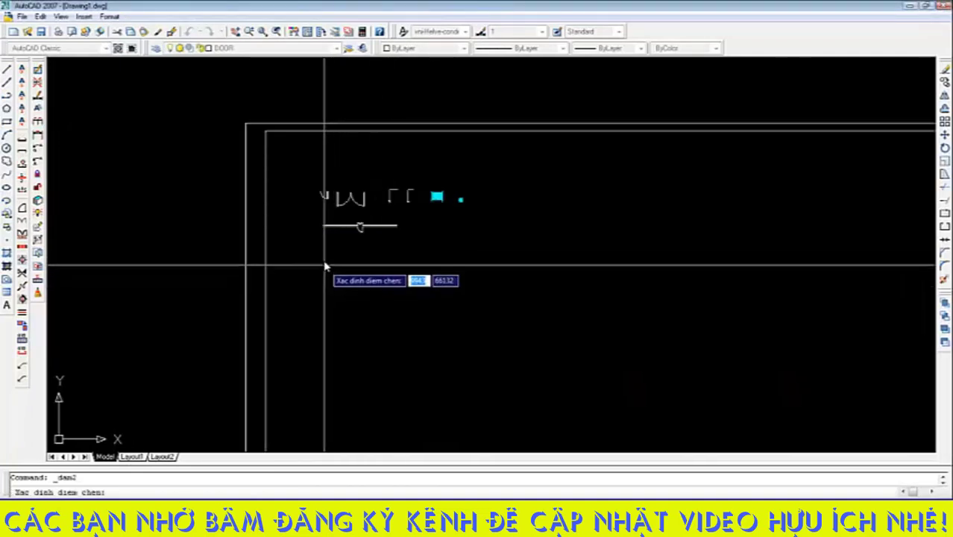
{"action": "scroll", "coordinate": [325, 266], "scroll_direction": "up", "scroll_amount": 4}
{"action": "left_click", "coordinate": [266, 289]}
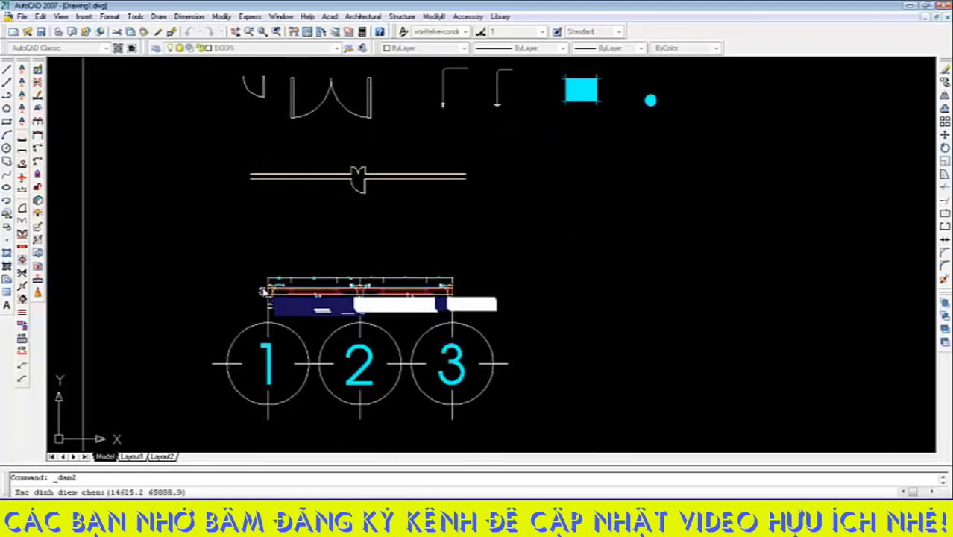
{"action": "scroll", "coordinate": [327, 305], "scroll_direction": "up", "scroll_amount": 5}
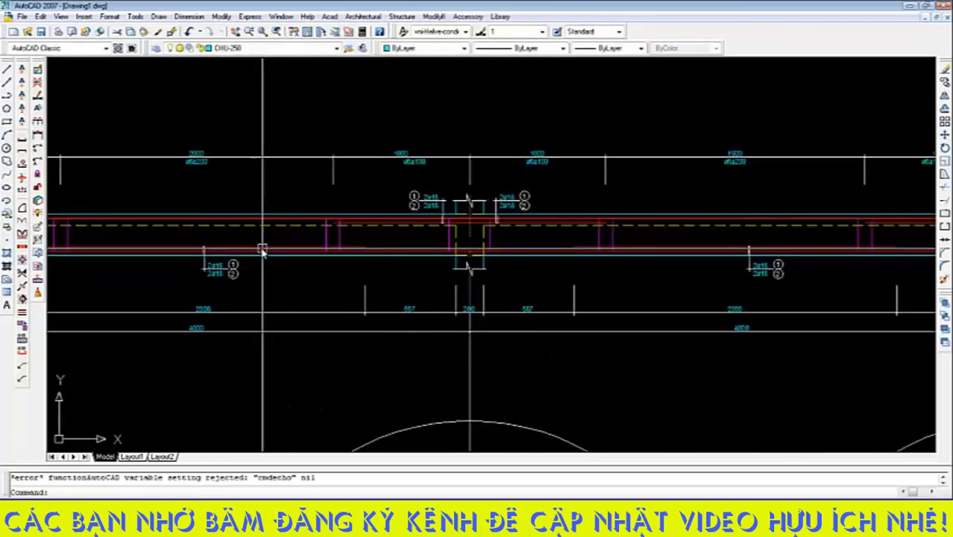
{"action": "scroll", "coordinate": [262, 250], "scroll_direction": "down", "scroll_amount": 4}
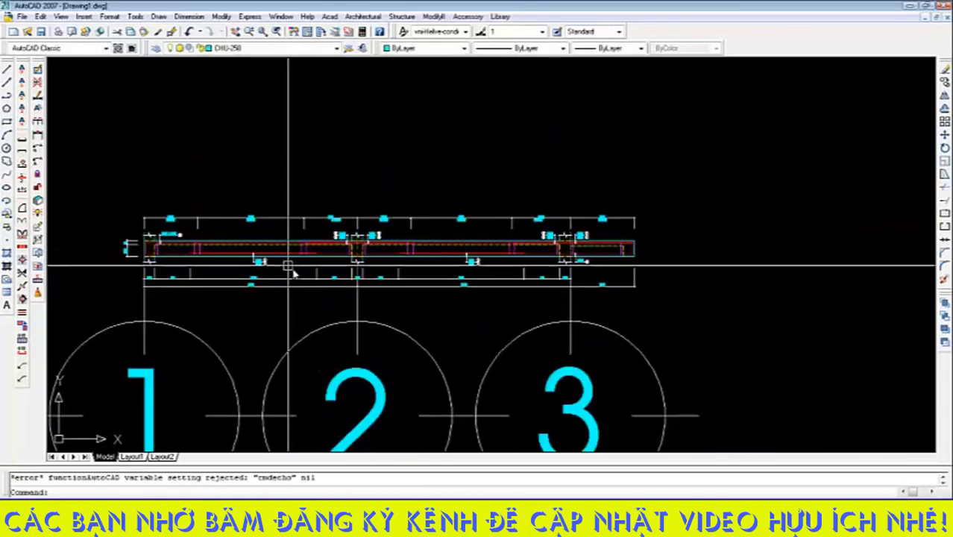
Try to draw a beam cross-section with the CD command in the empty area to the right of the longitudinal beam
{"action": "left_click", "coordinate": [365, 14]}
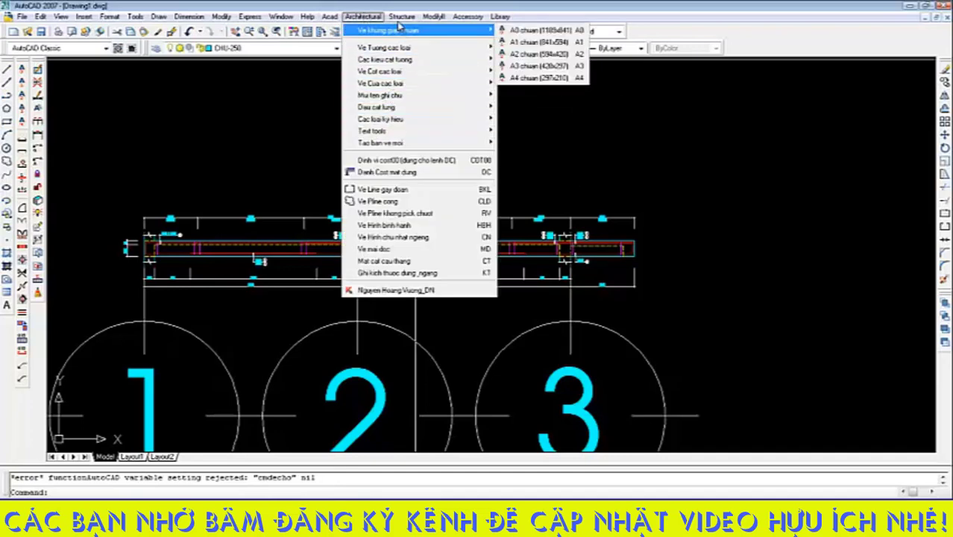
{"action": "mouse_move", "coordinate": [402, 15]}
{"action": "mouse_move", "coordinate": [461, 113]}
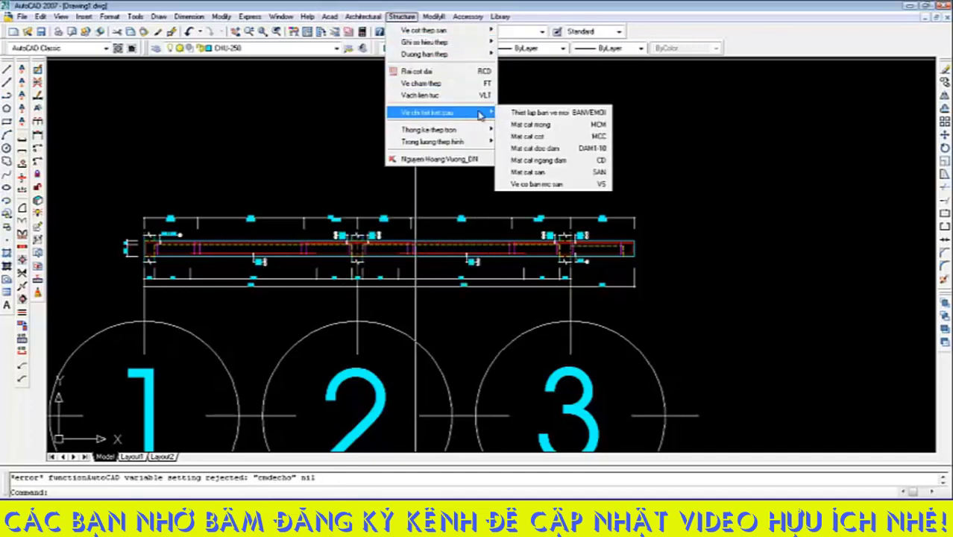
{"action": "left_click", "coordinate": [531, 160]}
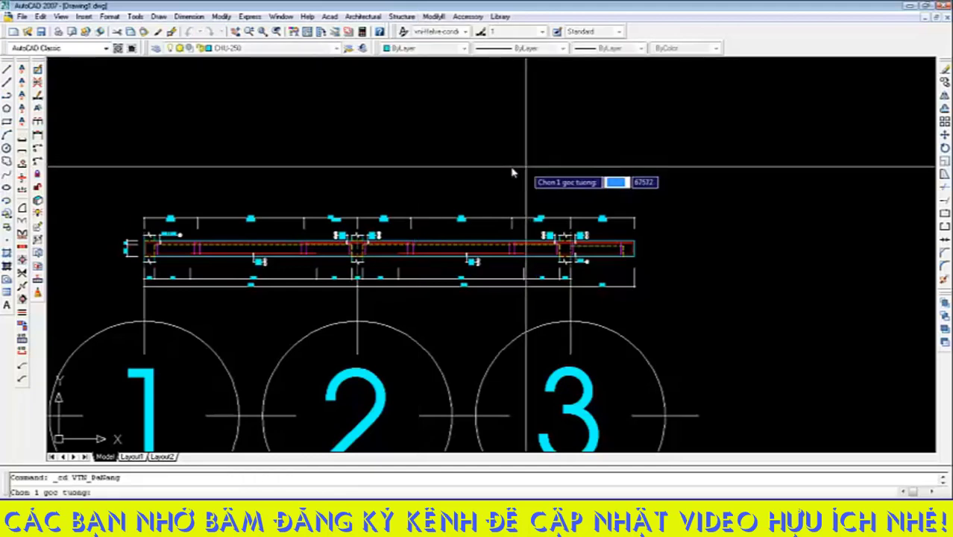
{"action": "scroll", "coordinate": [293, 170], "scroll_direction": "down", "scroll_amount": 2}
{"action": "scroll", "coordinate": [293, 170], "scroll_direction": "down", "scroll_amount": 3}
{"action": "scroll", "coordinate": [403, 200], "scroll_direction": "up", "scroll_amount": 3}
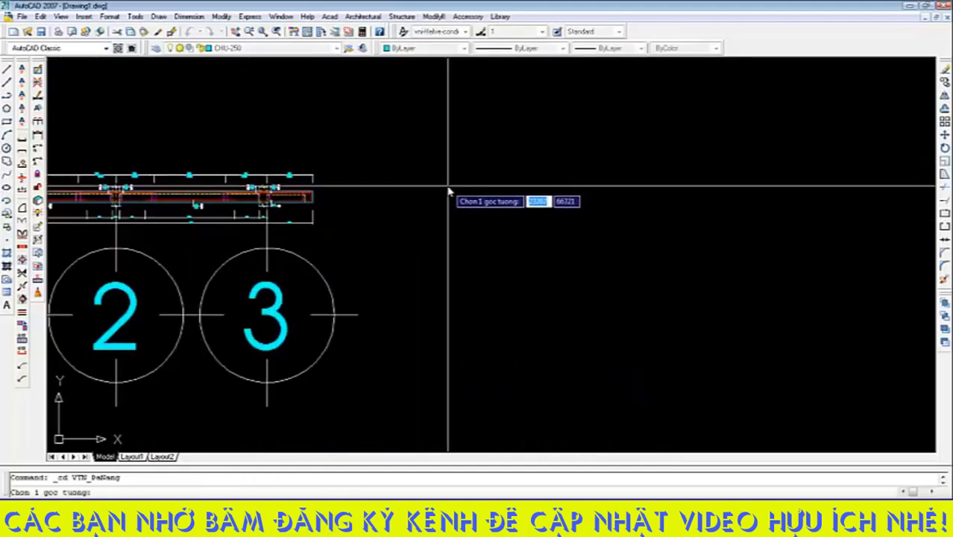
{"action": "left_click", "coordinate": [446, 195]}
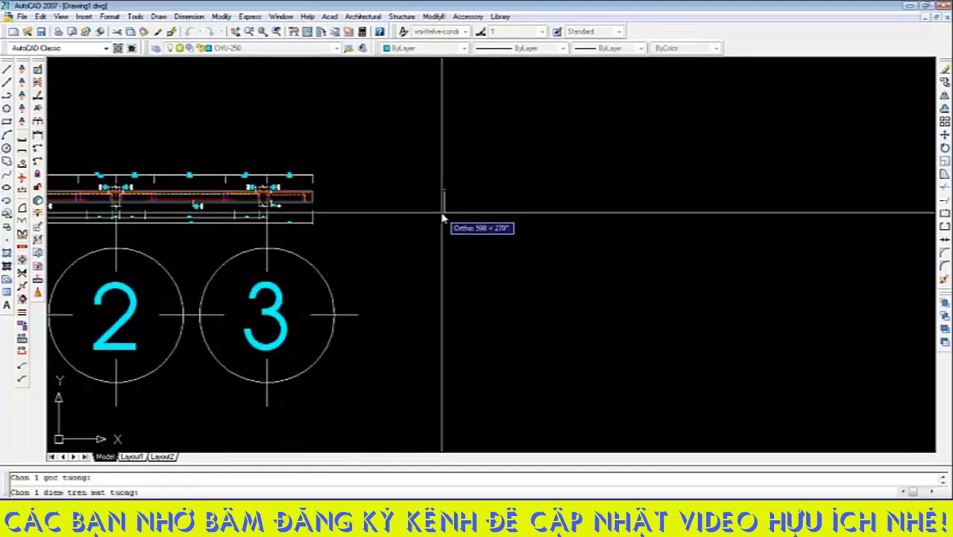
{"action": "left_click", "coordinate": [474, 223]}
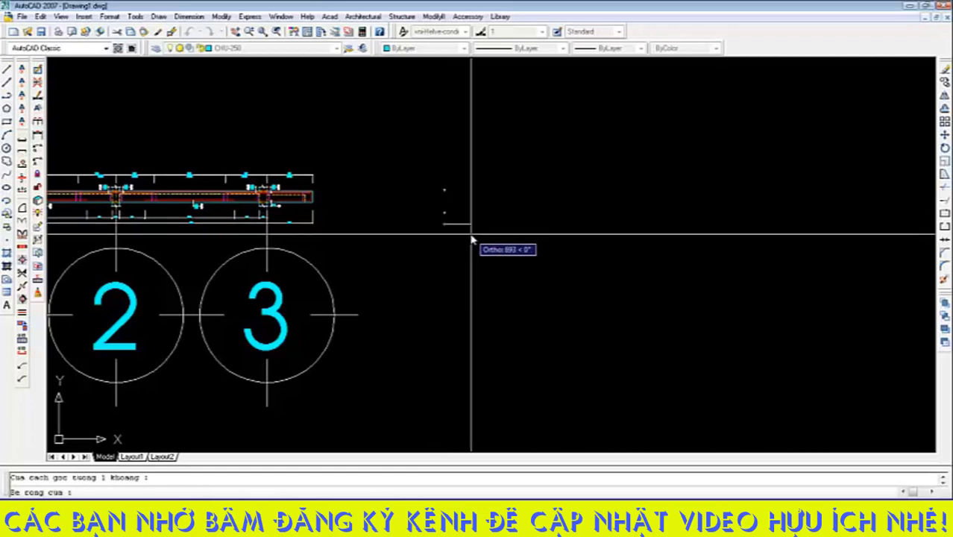
{"action": "left_click", "coordinate": [481, 226]}
{"action": "key", "text": "Escape"}
{"action": "scroll", "coordinate": [468, 202], "scroll_direction": "up", "scroll_amount": 3}
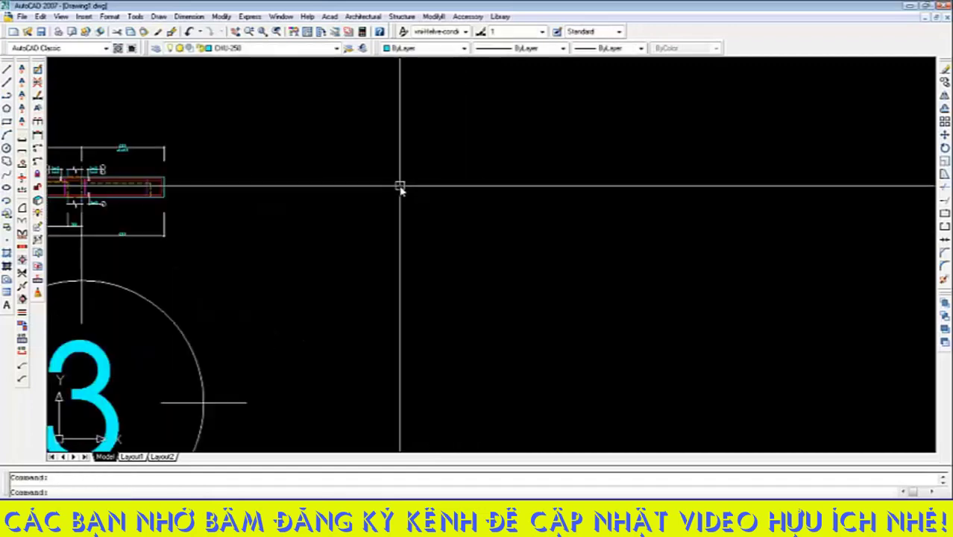
Insert the hg1 north arrow from the 2D library's Hoa Gio collection to the right of the beam section
{"action": "left_click", "coordinate": [363, 16]}
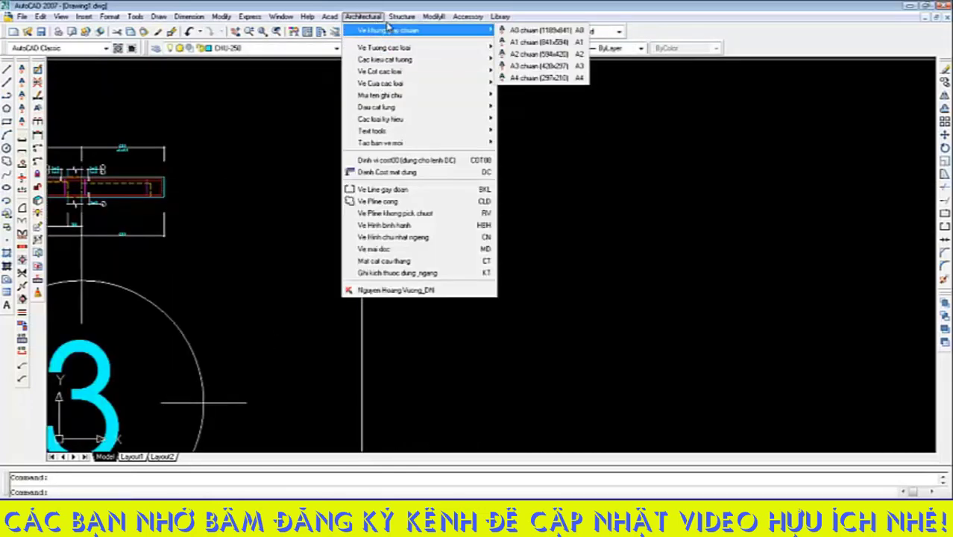
{"action": "mouse_move", "coordinate": [426, 115]}
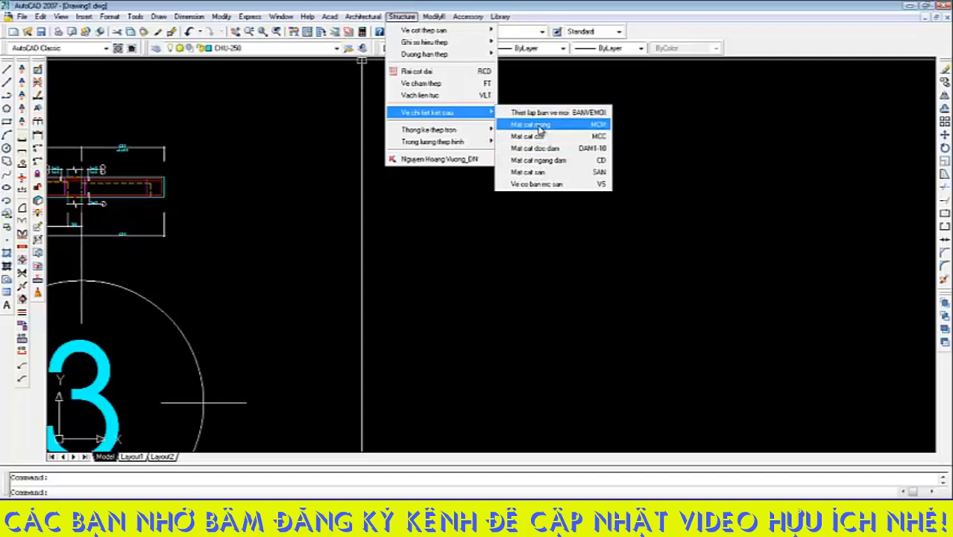
{"action": "mouse_move", "coordinate": [434, 16]}
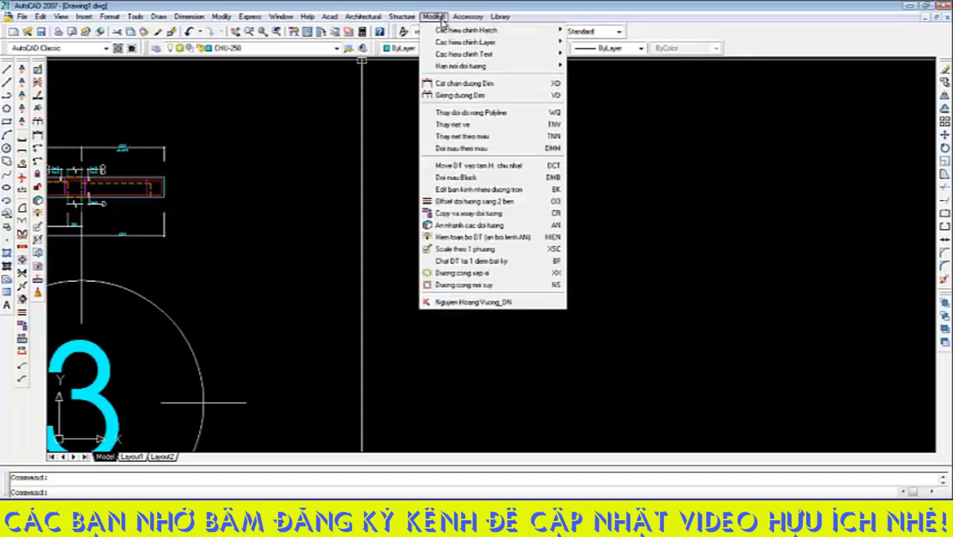
{"action": "mouse_move", "coordinate": [467, 18]}
{"action": "mouse_move", "coordinate": [499, 17]}
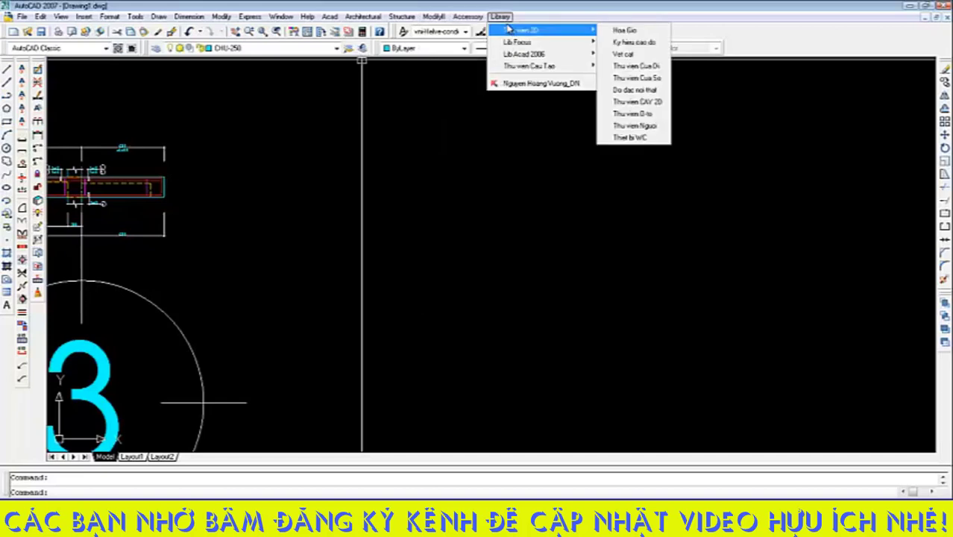
{"action": "mouse_move", "coordinate": [525, 35]}
{"action": "left_click", "coordinate": [624, 31]}
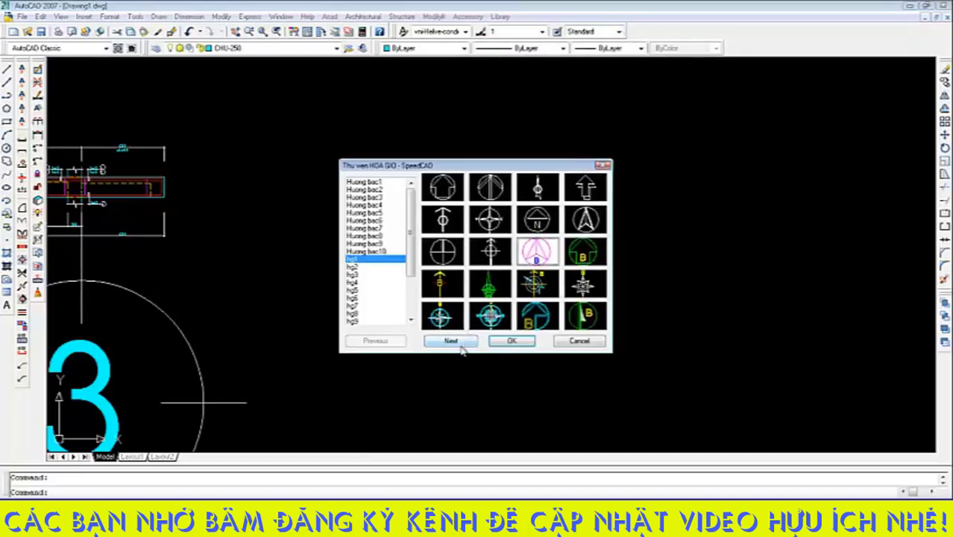
{"action": "left_click", "coordinate": [506, 343]}
{"action": "scroll", "coordinate": [408, 282], "scroll_direction": "down", "scroll_amount": 4}
{"action": "left_click", "coordinate": [421, 253]}
{"action": "scroll", "coordinate": [421, 252], "scroll_direction": "up", "scroll_amount": 5}
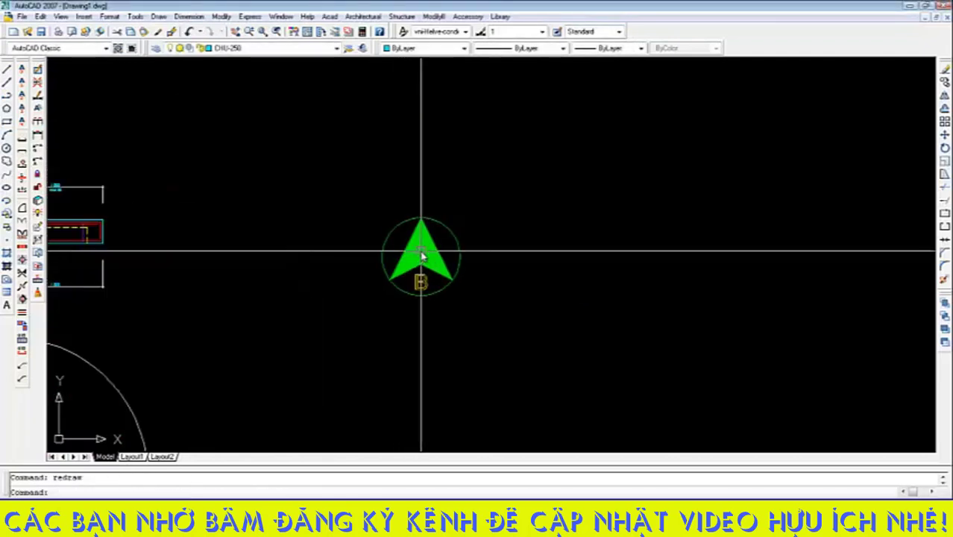
Insert the Dau cot6 elevation mark from the 2D library's Ky hieu cao do collection to the right of the north arrow
{"action": "left_click", "coordinate": [499, 16]}
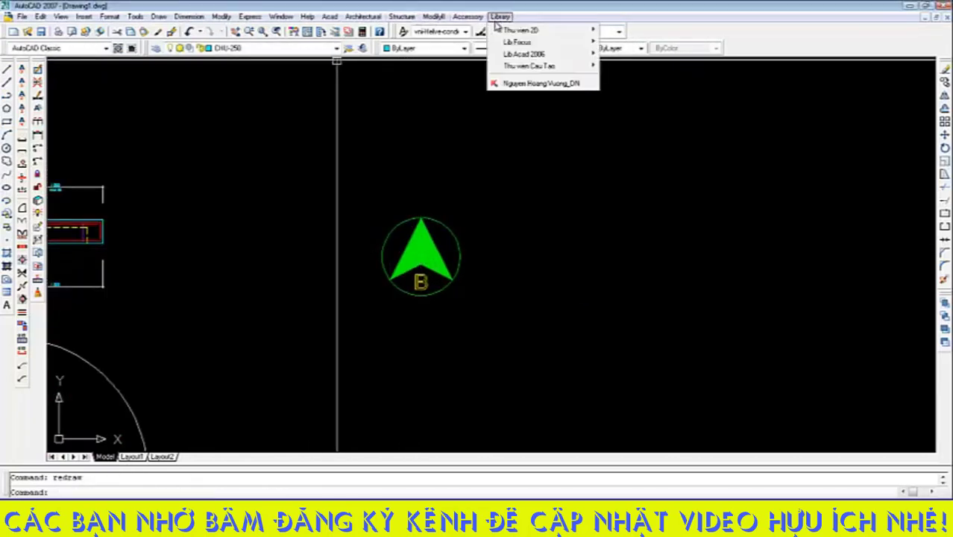
{"action": "mouse_move", "coordinate": [552, 66]}
{"action": "mouse_move", "coordinate": [552, 46]}
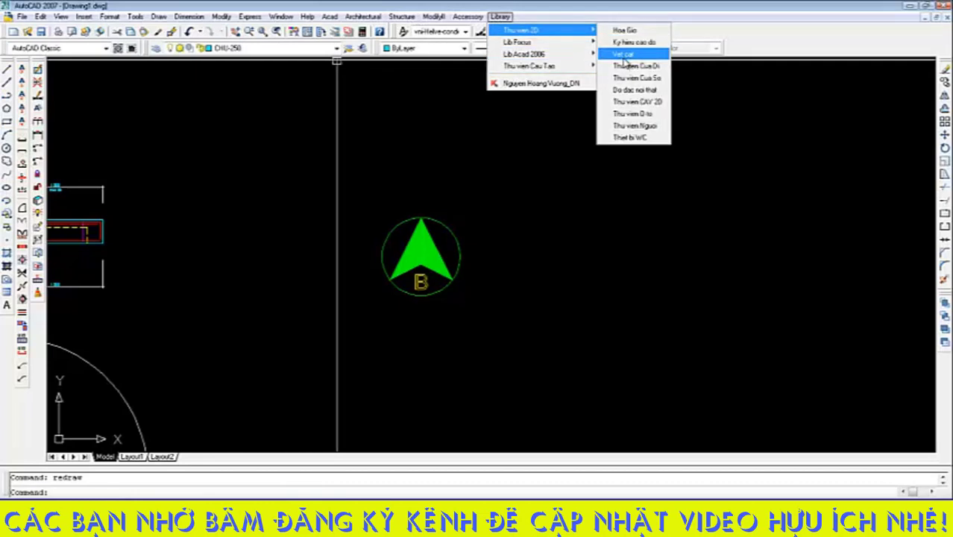
{"action": "left_click", "coordinate": [627, 44]}
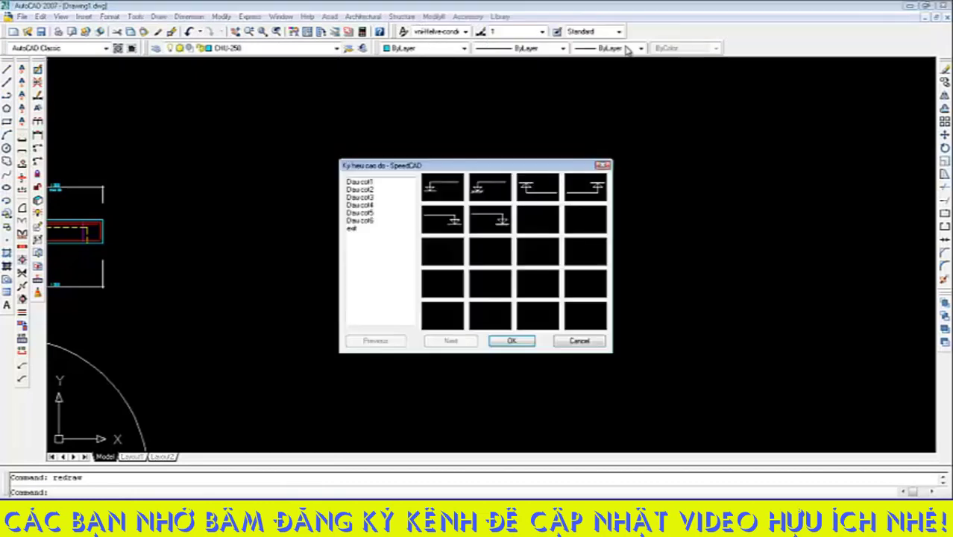
{"action": "left_click", "coordinate": [509, 230]}
{"action": "left_click", "coordinate": [503, 340]}
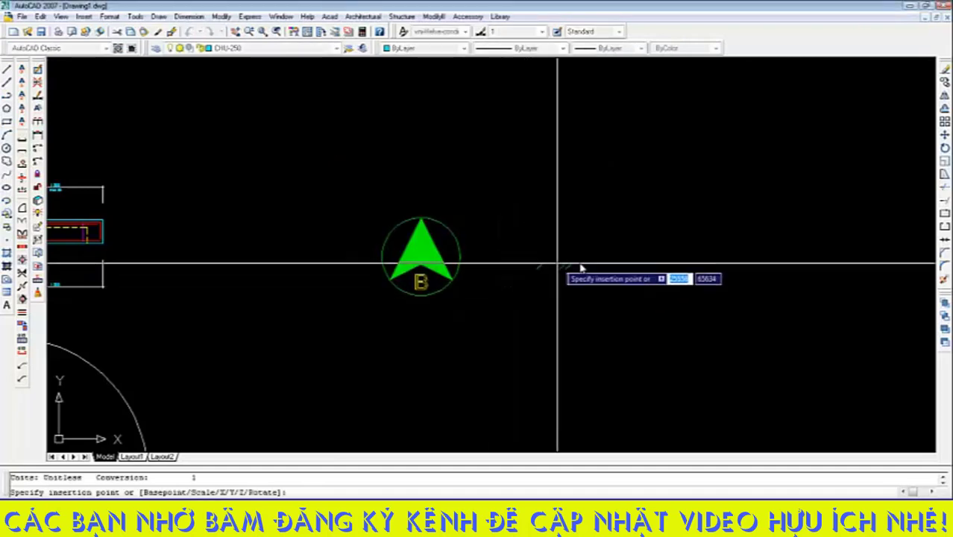
{"action": "scroll", "coordinate": [259, 287], "scroll_direction": "down", "scroll_amount": 3}
{"action": "middle_click_drag", "start_coordinate": [550, 247], "coordinate": [406, 282]}
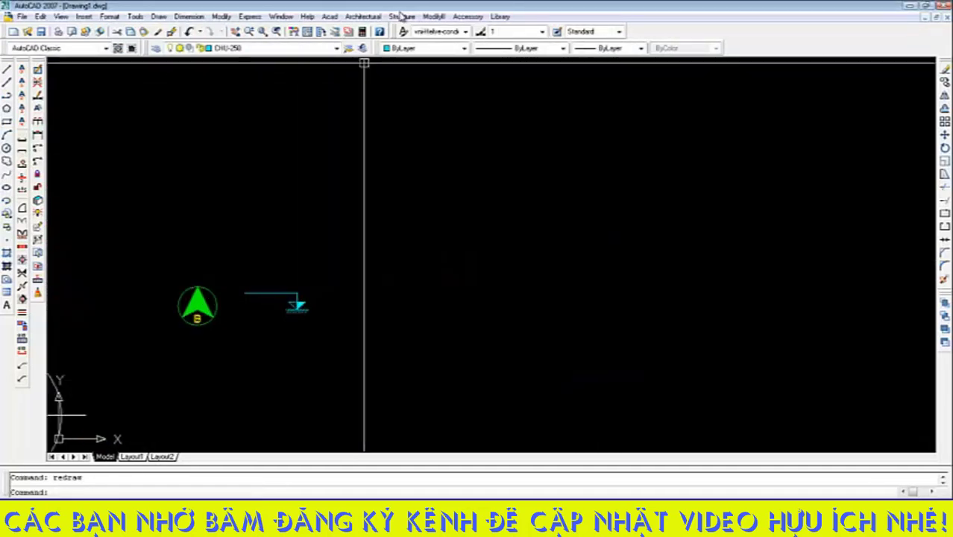
Insert a section mark with a downward arrow from the 2D library's Vet cat collection to the right of the elevation mark
{"action": "left_click", "coordinate": [500, 16]}
{"action": "mouse_move", "coordinate": [543, 32]}
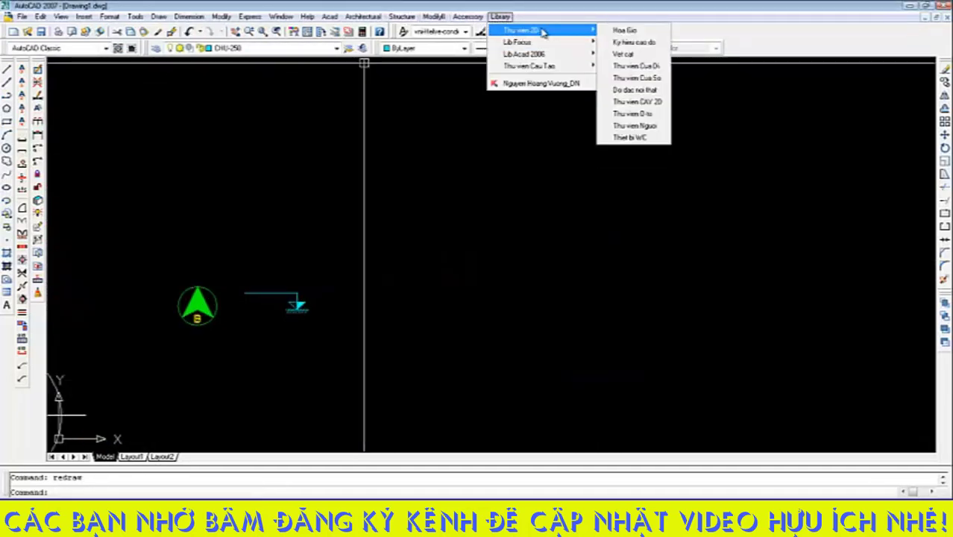
{"action": "left_click", "coordinate": [629, 54]}
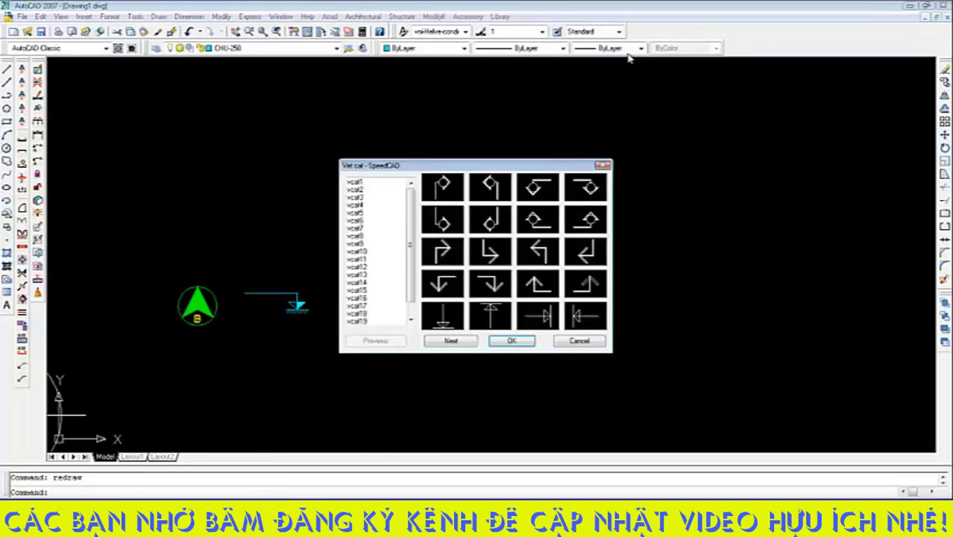
{"action": "left_click", "coordinate": [510, 340]}
{"action": "left_click", "coordinate": [408, 283]}
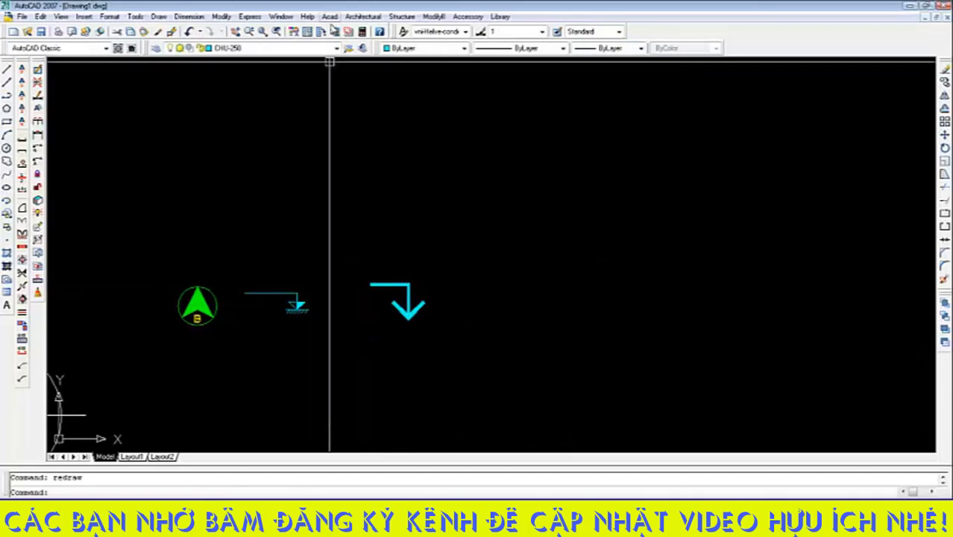
Insert the Nguoi6 standing couple from the 2D library's people collection to the right of the section mark
{"action": "left_click", "coordinate": [498, 18]}
{"action": "mouse_move", "coordinate": [522, 33]}
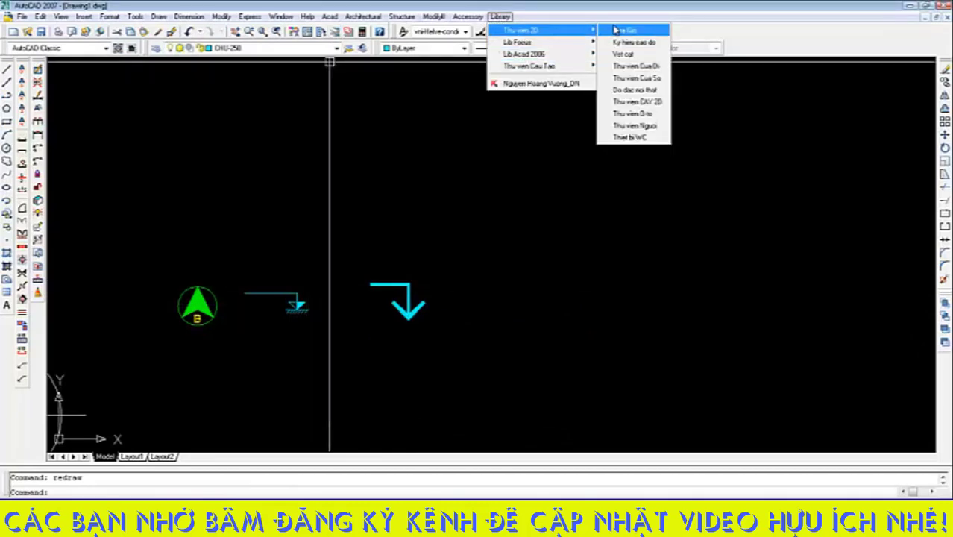
{"action": "left_click", "coordinate": [634, 125]}
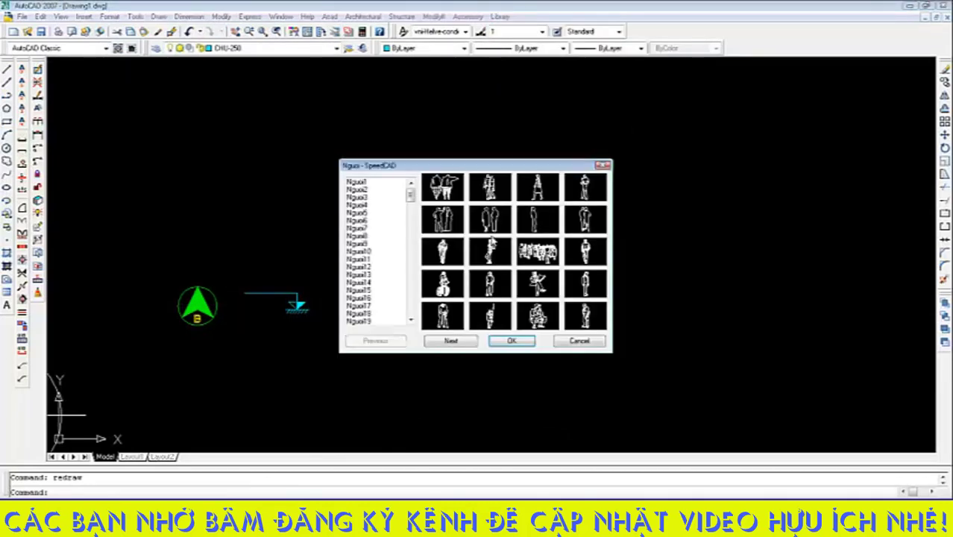
{"action": "left_click", "coordinate": [490, 222]}
{"action": "left_click", "coordinate": [501, 343]}
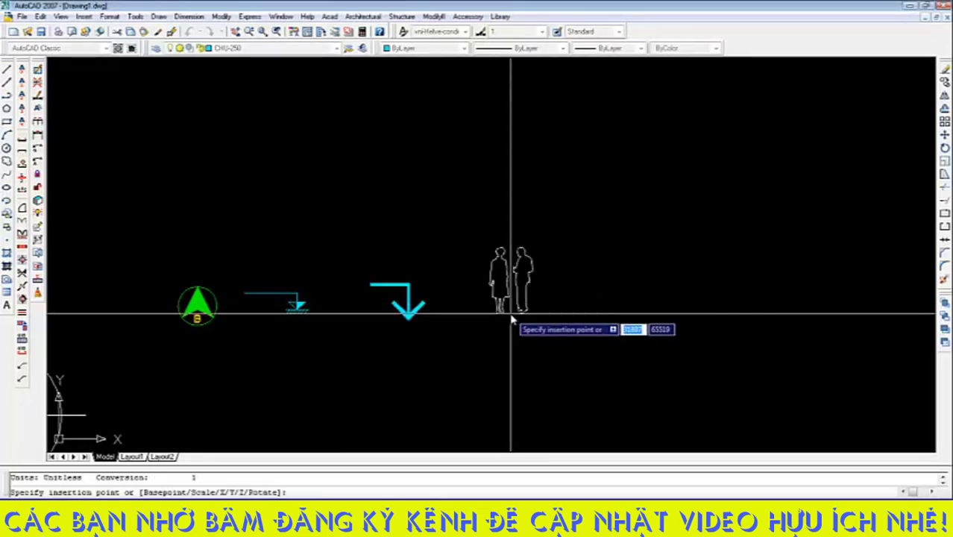
{"action": "left_click", "coordinate": [511, 317]}
Insert the M.bang chau rua plan-view washbasin from the Thiet bi WC collection to the right of the standing couple
{"action": "left_click", "coordinate": [506, 17]}
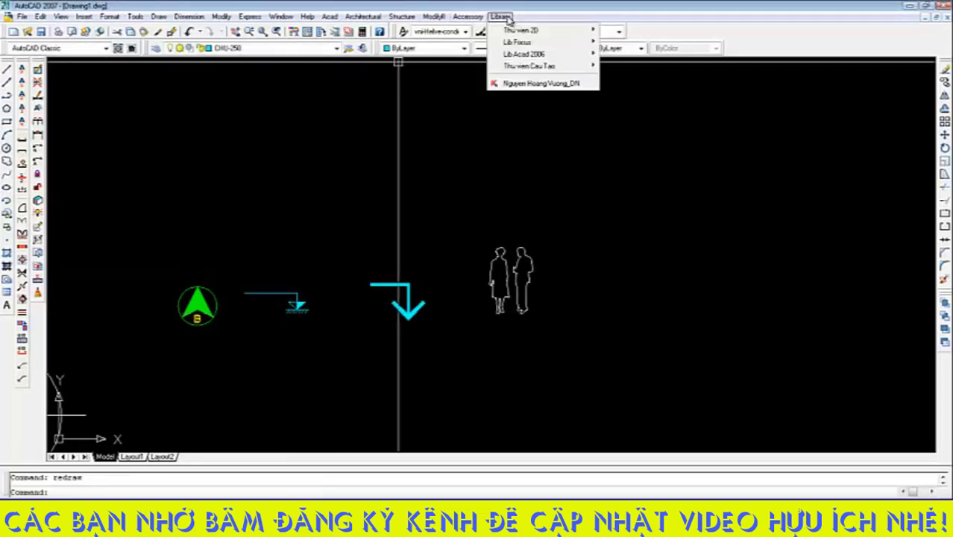
{"action": "mouse_move", "coordinate": [536, 30]}
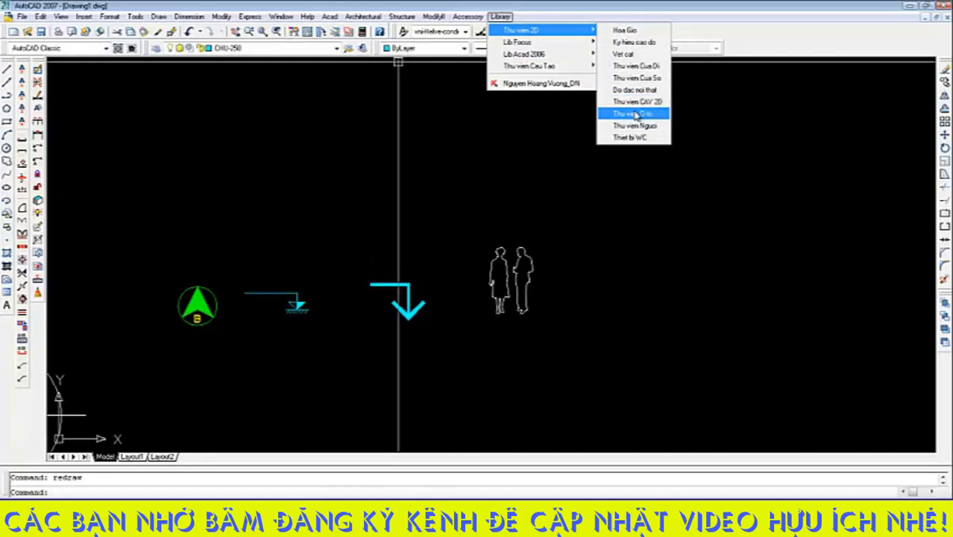
{"action": "left_click", "coordinate": [633, 138]}
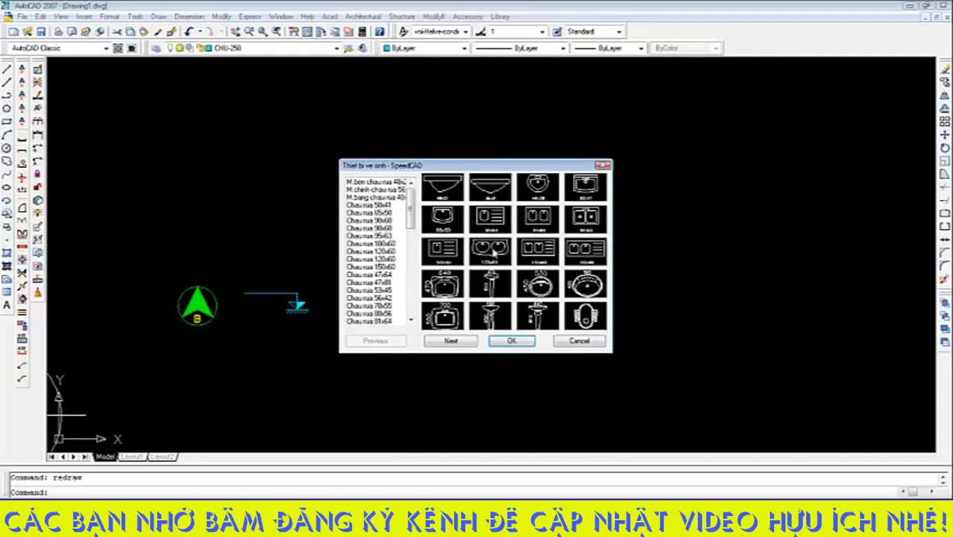
{"action": "left_click", "coordinate": [542, 190]}
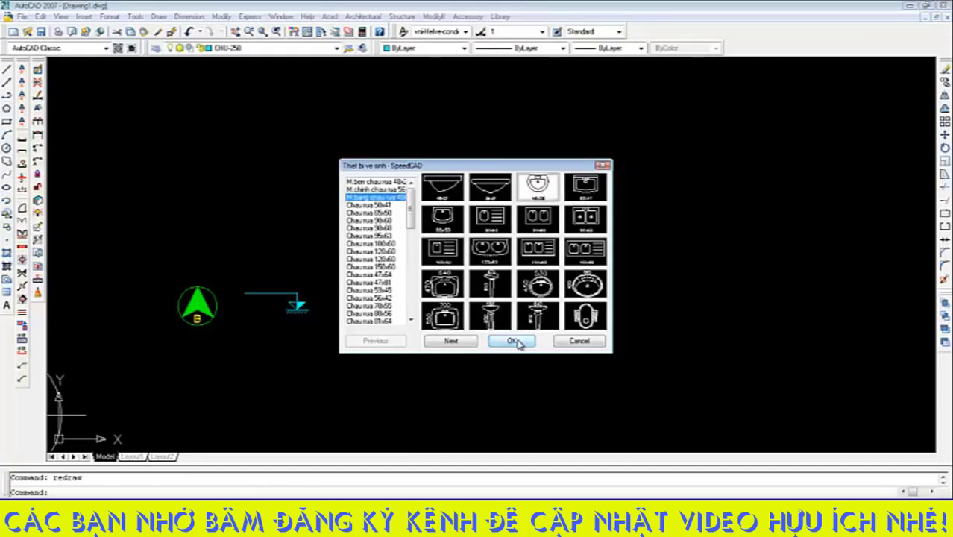
{"action": "left_click", "coordinate": [511, 340]}
{"action": "left_click", "coordinate": [610, 305]}
{"action": "scroll", "coordinate": [610, 306], "scroll_direction": "up", "scroll_amount": 5}
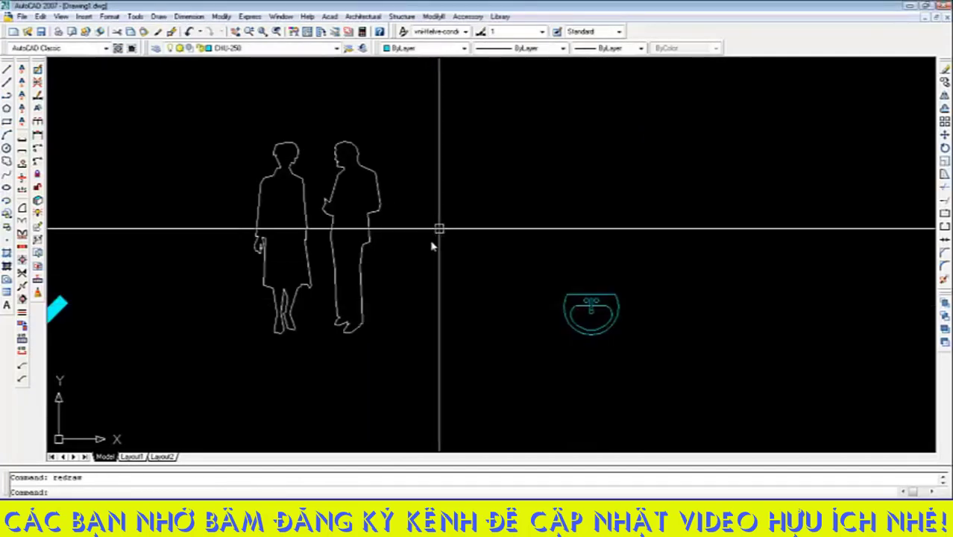
Insert the Benuoc5 water tank detail from the construction detail library's Chi tiet Be Nuoc collection below the row of symbols
{"action": "scroll", "coordinate": [440, 246], "scroll_direction": "down", "scroll_amount": 6}
{"action": "left_click", "coordinate": [500, 16]}
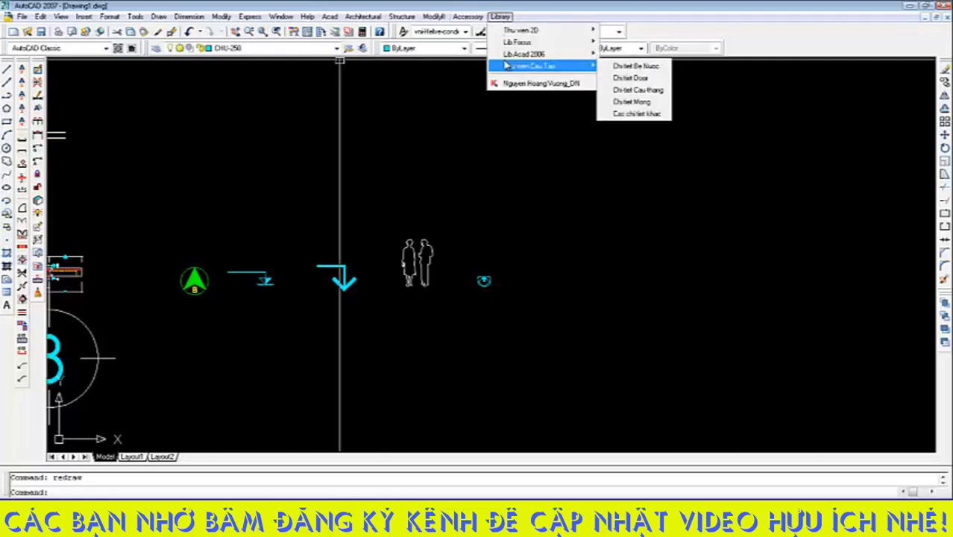
{"action": "mouse_move", "coordinate": [515, 67]}
{"action": "left_click", "coordinate": [637, 67]}
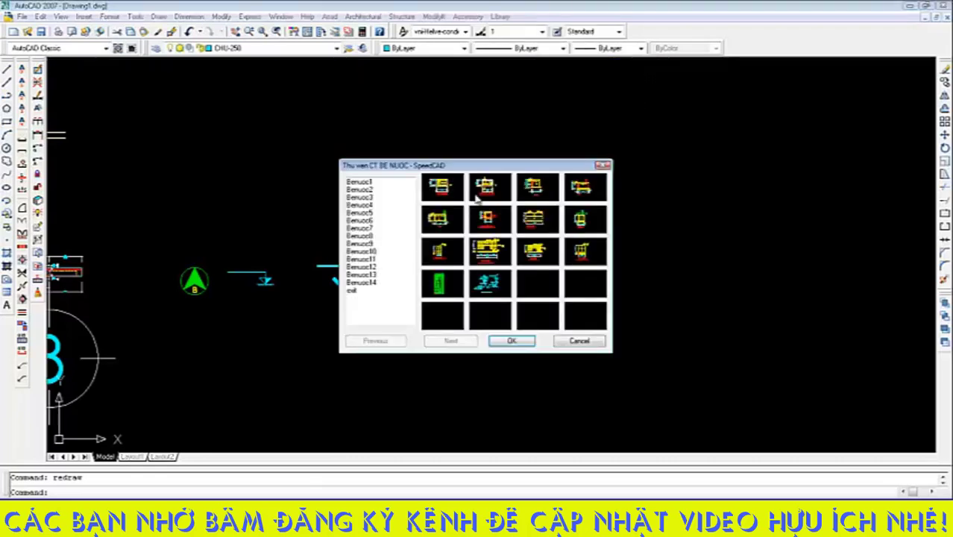
{"action": "left_click", "coordinate": [450, 230]}
{"action": "left_click", "coordinate": [498, 340]}
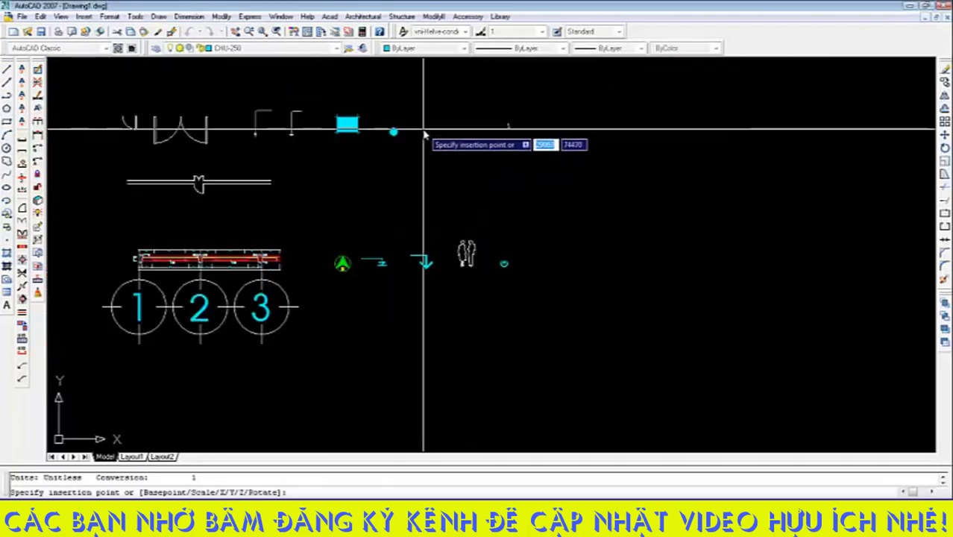
{"action": "left_click", "coordinate": [373, 366]}
{"action": "scroll", "coordinate": [298, 177], "scroll_direction": "up", "scroll_amount": 3}
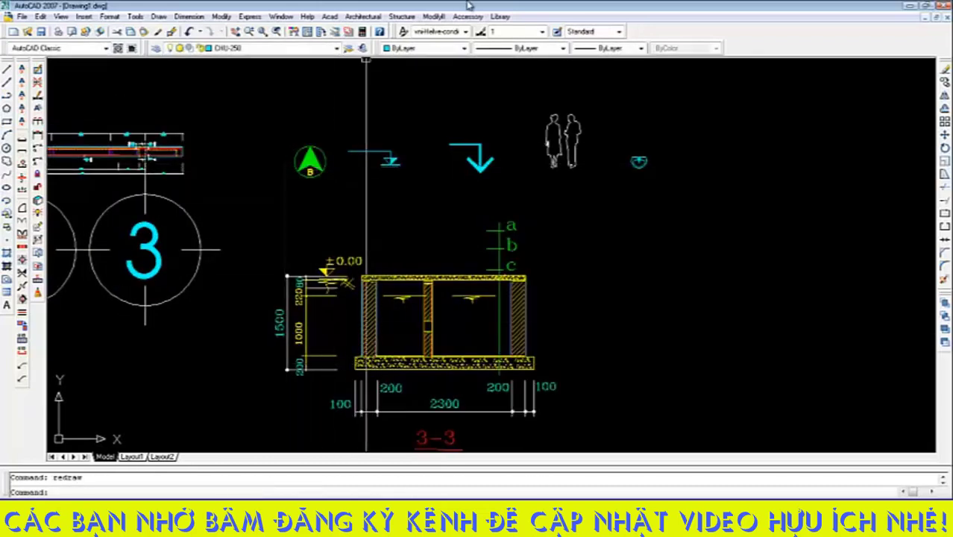
{"action": "left_click", "coordinate": [499, 16]}
{"action": "mouse_move", "coordinate": [509, 30]}
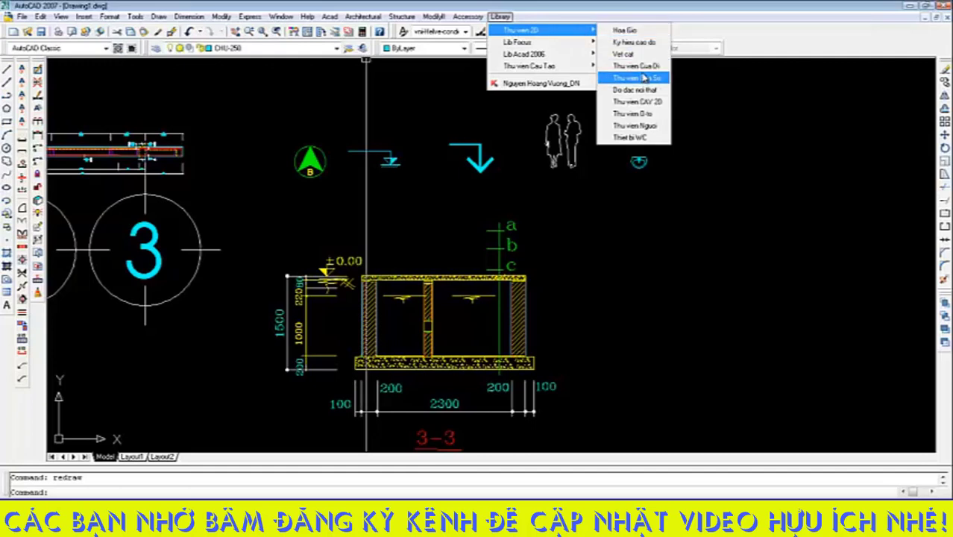
{"action": "mouse_move", "coordinate": [538, 45]}
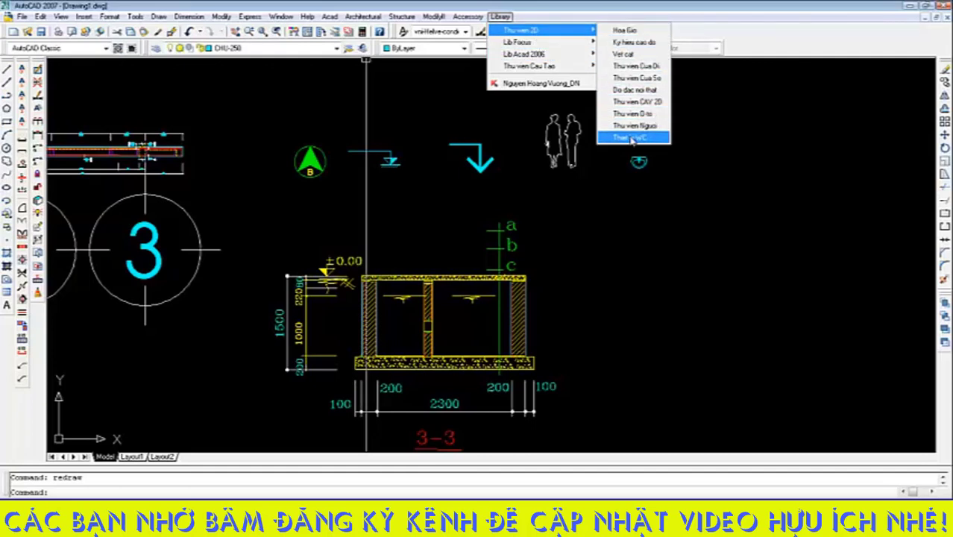
{"action": "left_click", "coordinate": [631, 139]}
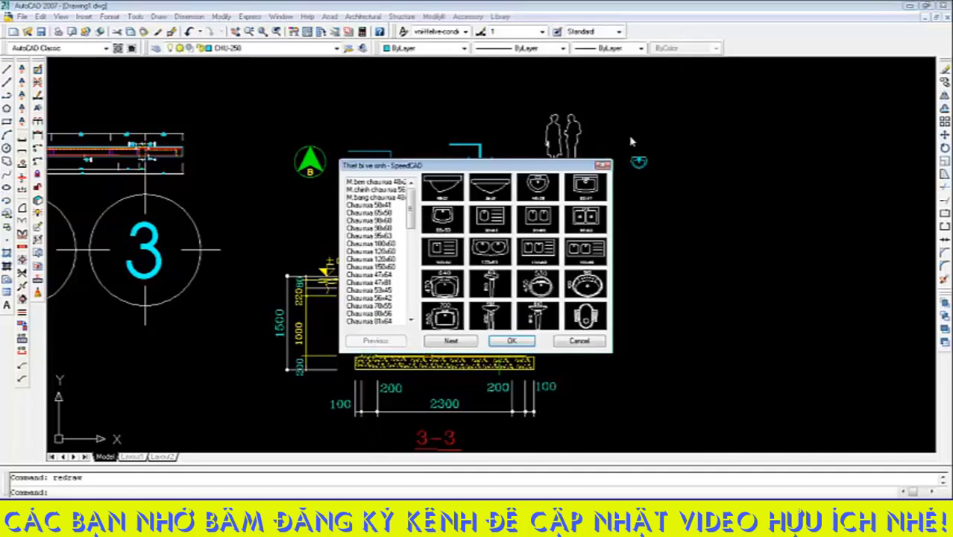
{"action": "left_click", "coordinate": [571, 342]}
Insert the CAY2 tree from the 2D library's CAY 2D collection to the right of the water tank detail
{"action": "left_click", "coordinate": [500, 16]}
{"action": "mouse_move", "coordinate": [524, 31]}
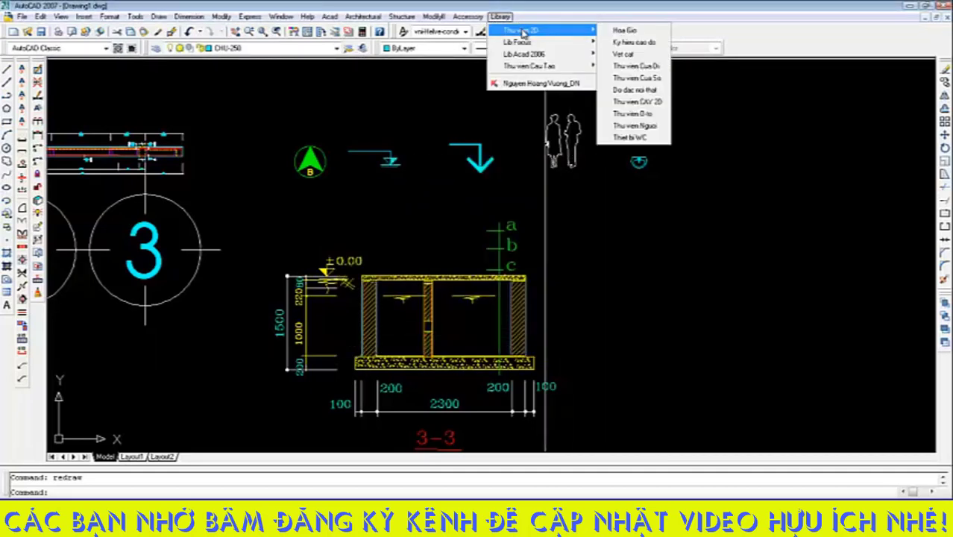
{"action": "left_click", "coordinate": [642, 101]}
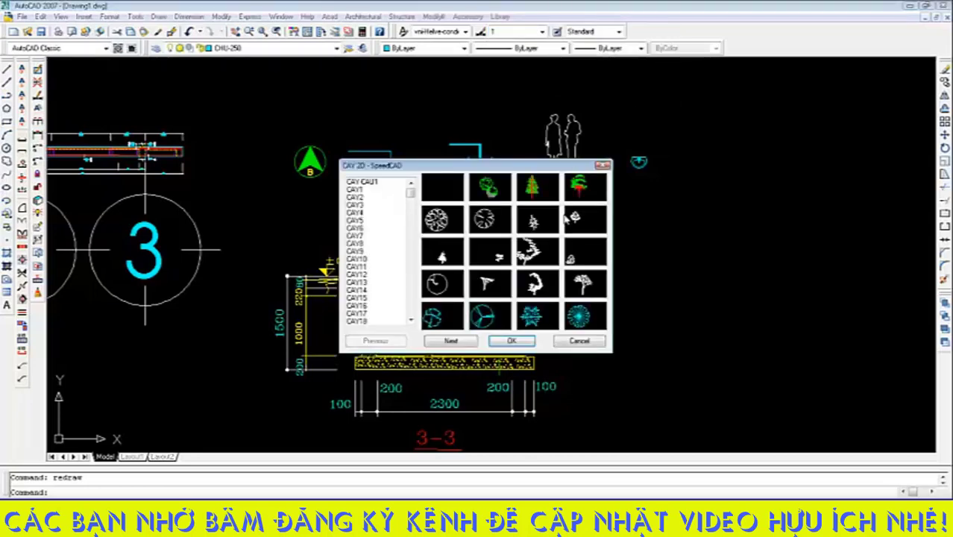
{"action": "left_click", "coordinate": [536, 190]}
{"action": "left_click", "coordinate": [512, 341]}
{"action": "scroll", "coordinate": [389, 198], "scroll_direction": "down", "scroll_amount": 2}
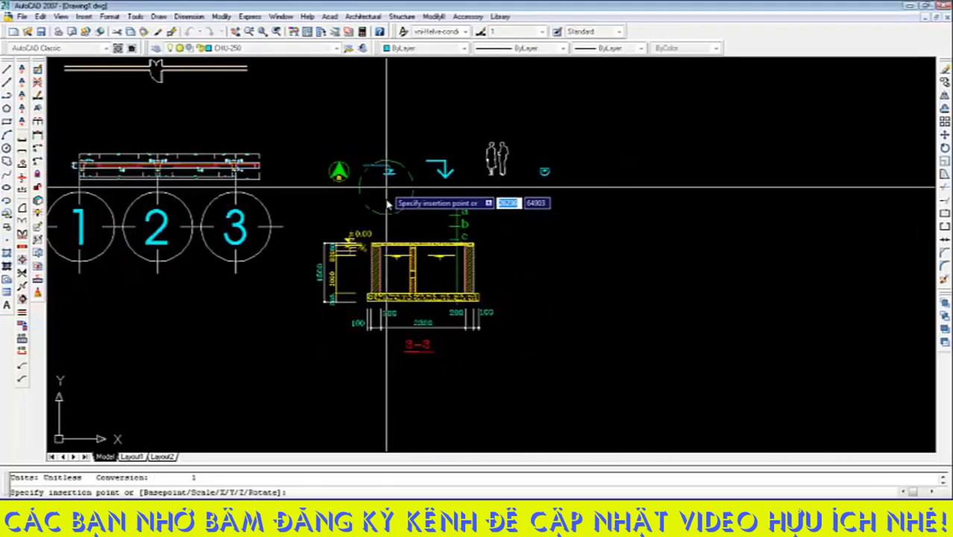
{"action": "left_click", "coordinate": [573, 278]}
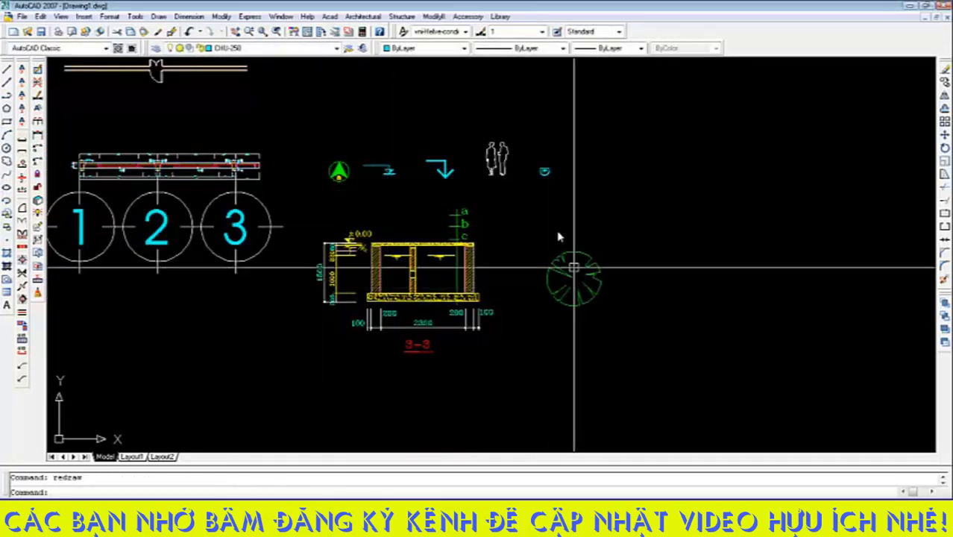
Insert a round plan-view tree with radial petals from the CAY 2D collection to the right of the first tree
{"action": "left_click", "coordinate": [500, 17]}
{"action": "mouse_move", "coordinate": [521, 29]}
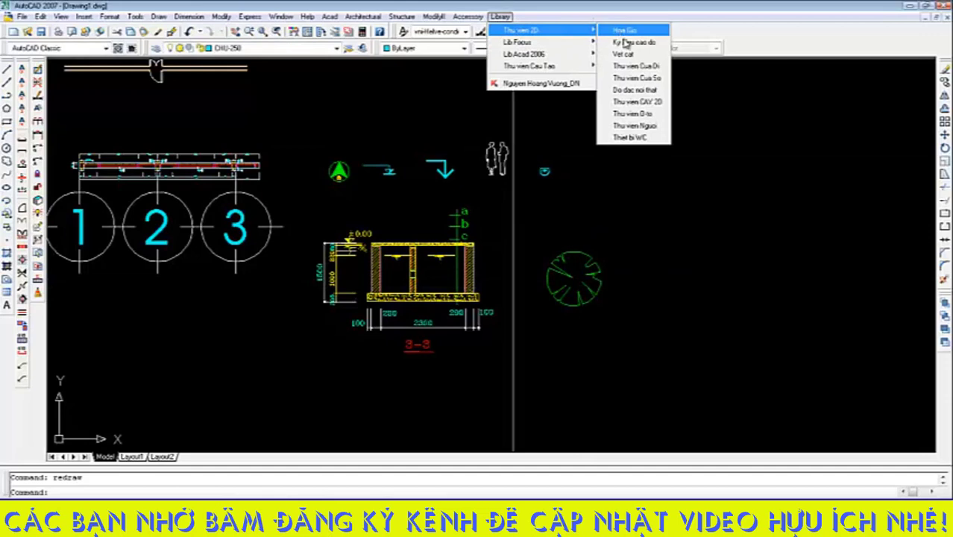
{"action": "left_click", "coordinate": [639, 101]}
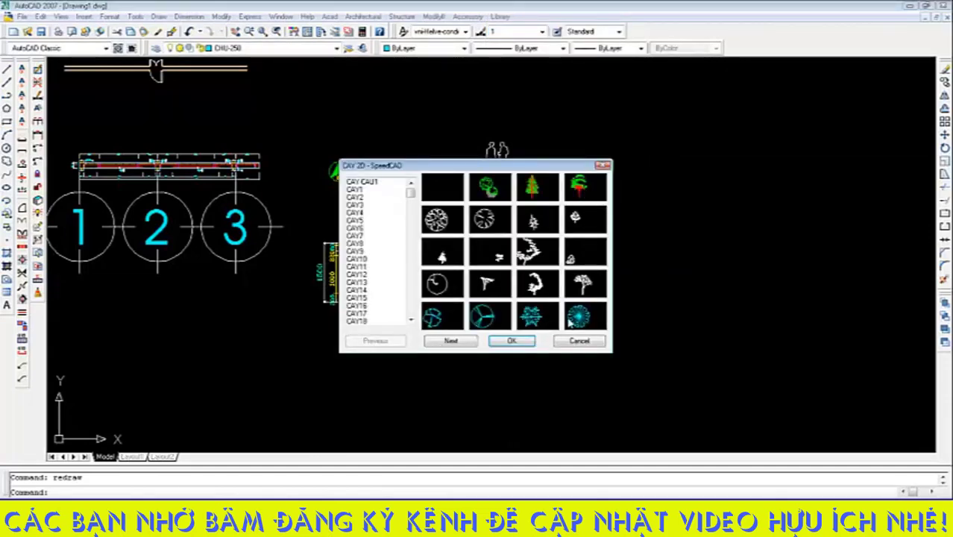
{"action": "left_click", "coordinate": [511, 341]}
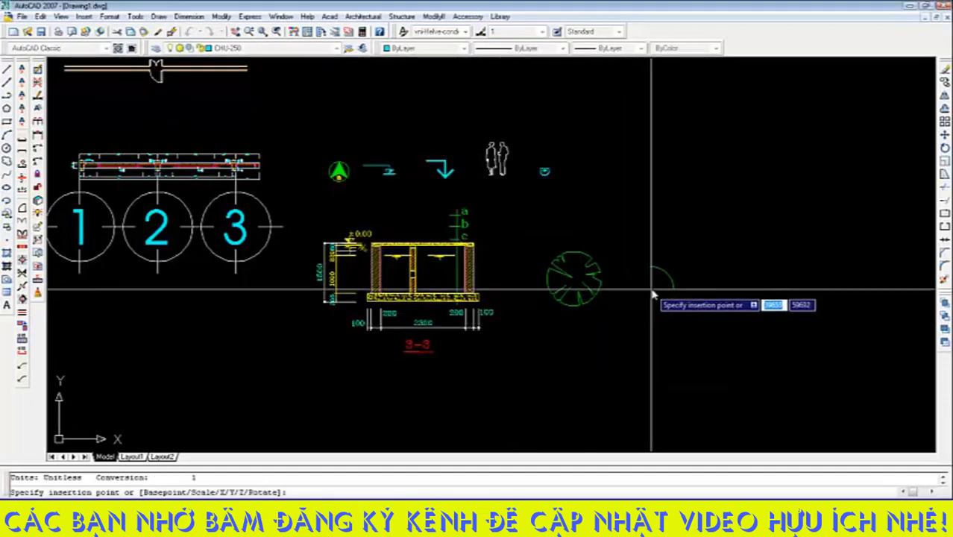
{"action": "left_click", "coordinate": [652, 288]}
Insert another CAY2 tree from the CAY 2D collection below the first tree
{"action": "left_click", "coordinate": [500, 16]}
{"action": "mouse_move", "coordinate": [508, 30]}
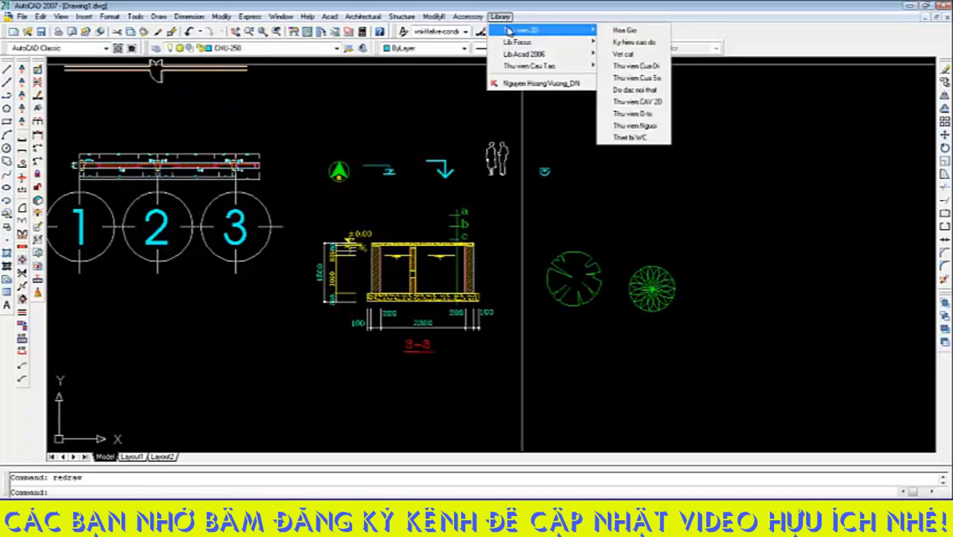
{"action": "left_click", "coordinate": [634, 102]}
{"action": "left_click", "coordinate": [531, 188]}
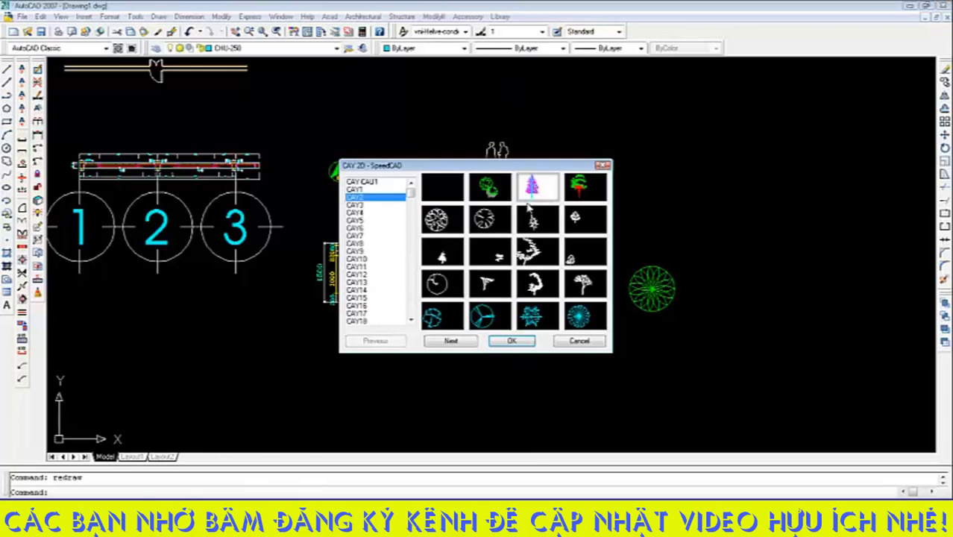
{"action": "left_click", "coordinate": [511, 342]}
{"action": "left_click", "coordinate": [573, 277]}
{"action": "left_click", "coordinate": [583, 375]}
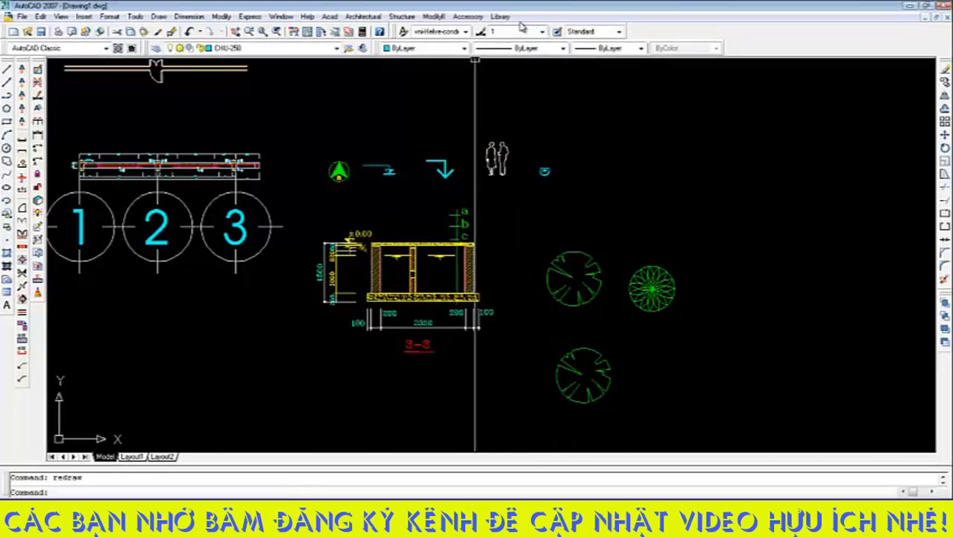
Insert the DOOR 11 four-leaf door elevation from the 2D library's Cua Di collection below the water tank detail
{"action": "left_click", "coordinate": [500, 18]}
{"action": "mouse_move", "coordinate": [522, 30]}
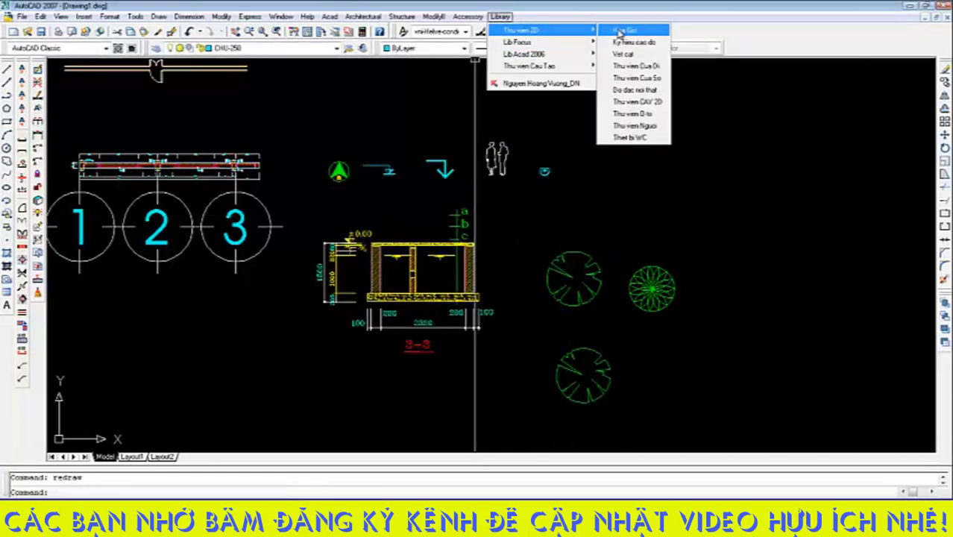
{"action": "left_click", "coordinate": [636, 67]}
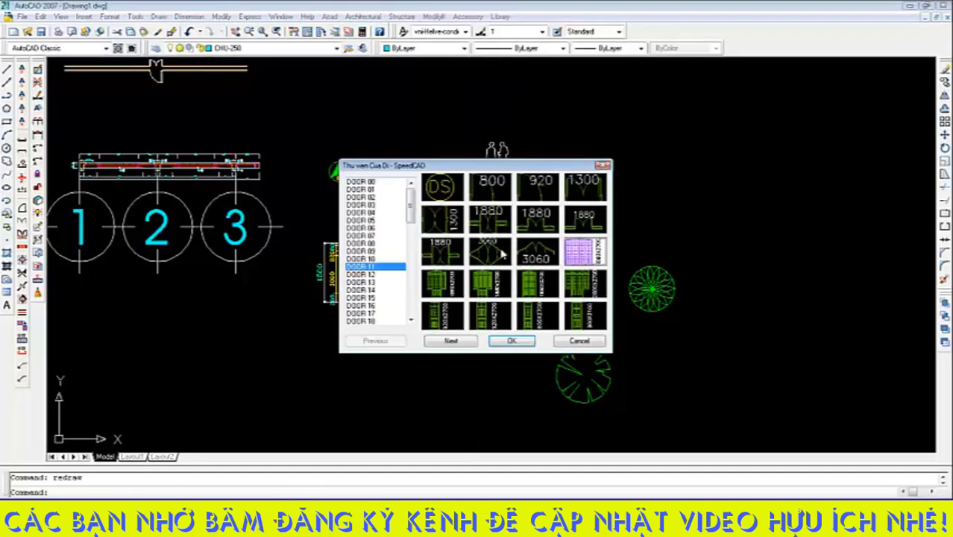
{"action": "left_click", "coordinate": [511, 342]}
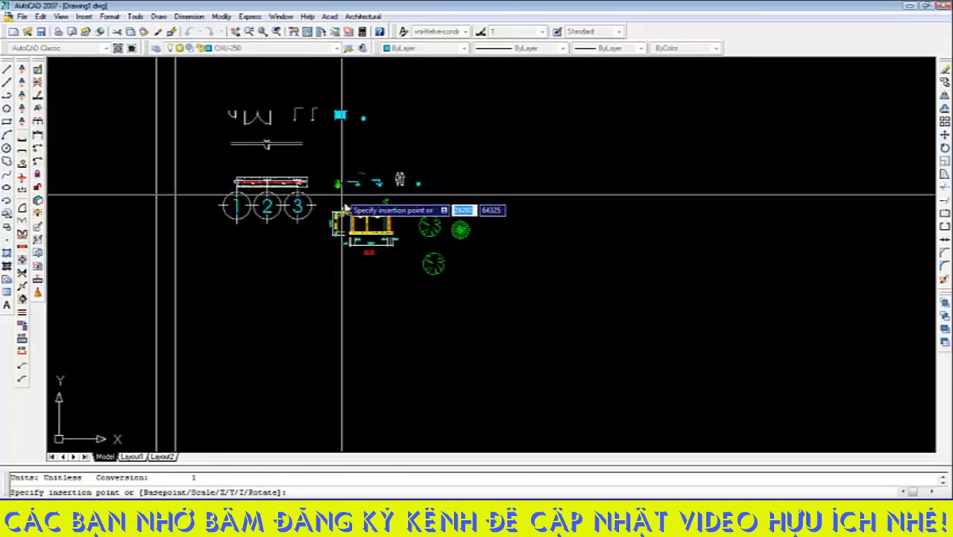
{"action": "left_click", "coordinate": [355, 299]}
{"action": "scroll", "coordinate": [344, 298], "scroll_direction": "up", "scroll_amount": 6}
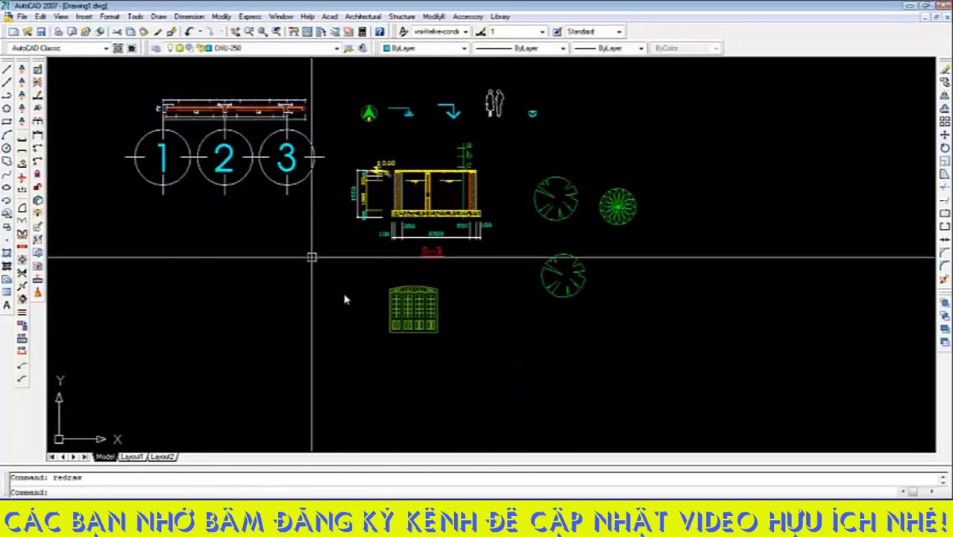
{"action": "scroll", "coordinate": [351, 270], "scroll_direction": "down", "scroll_amount": 10}
{"action": "scroll", "coordinate": [363, 271], "scroll_direction": "up", "scroll_amount": 3}
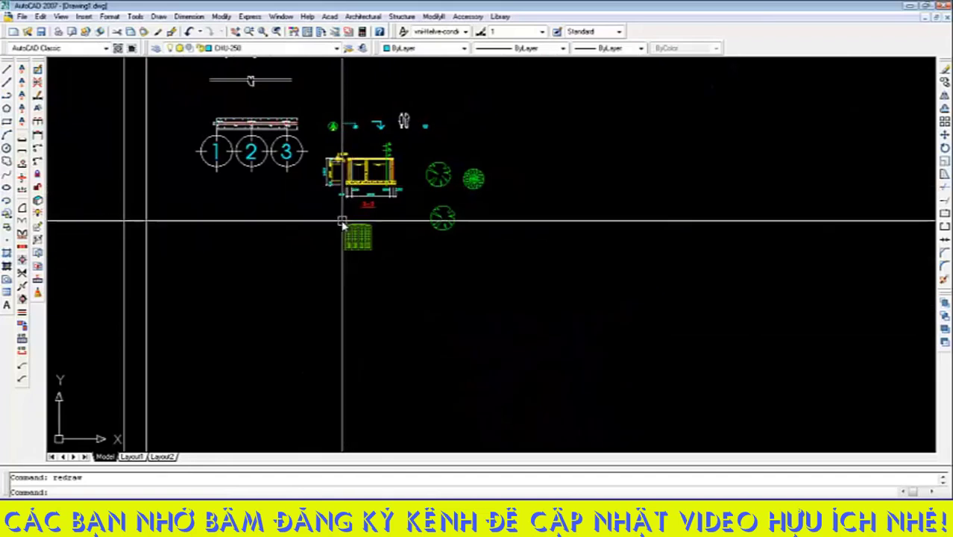
{"action": "scroll", "coordinate": [340, 219], "scroll_direction": "up", "scroll_amount": 5}
Insert the small square WINDOW 15 from the 2D library's Cua So collection to the right of the door elevation
{"action": "left_click", "coordinate": [496, 17]}
{"action": "mouse_move", "coordinate": [522, 30]}
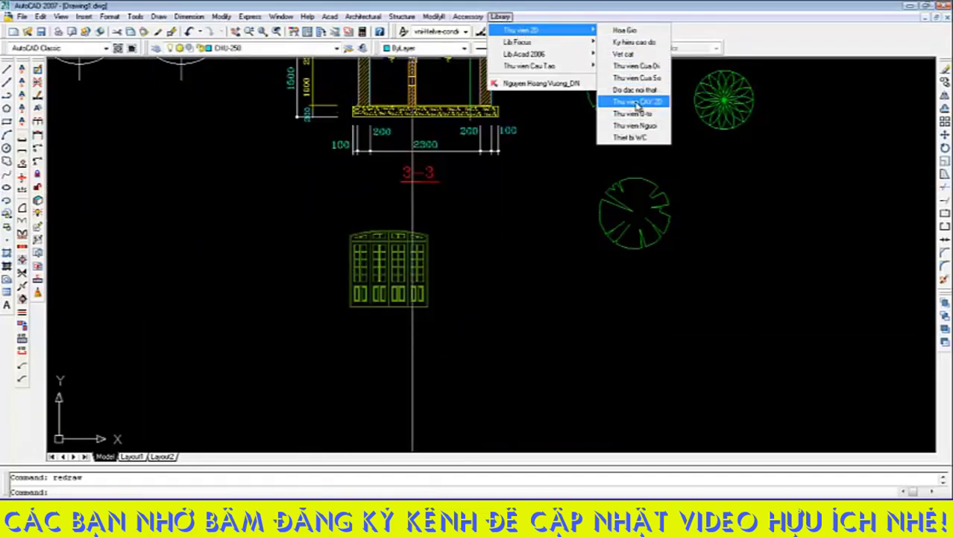
{"action": "left_click", "coordinate": [636, 77]}
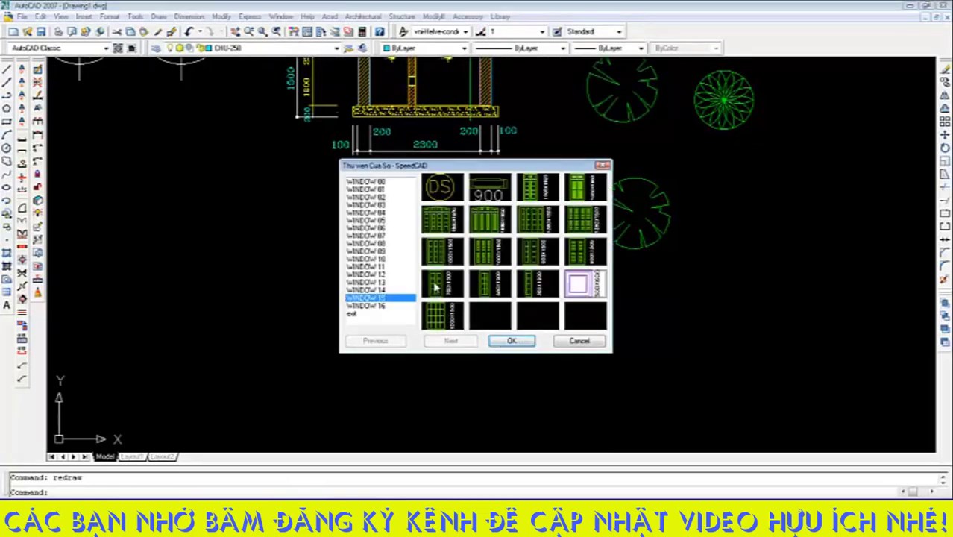
{"action": "left_click", "coordinate": [436, 217]}
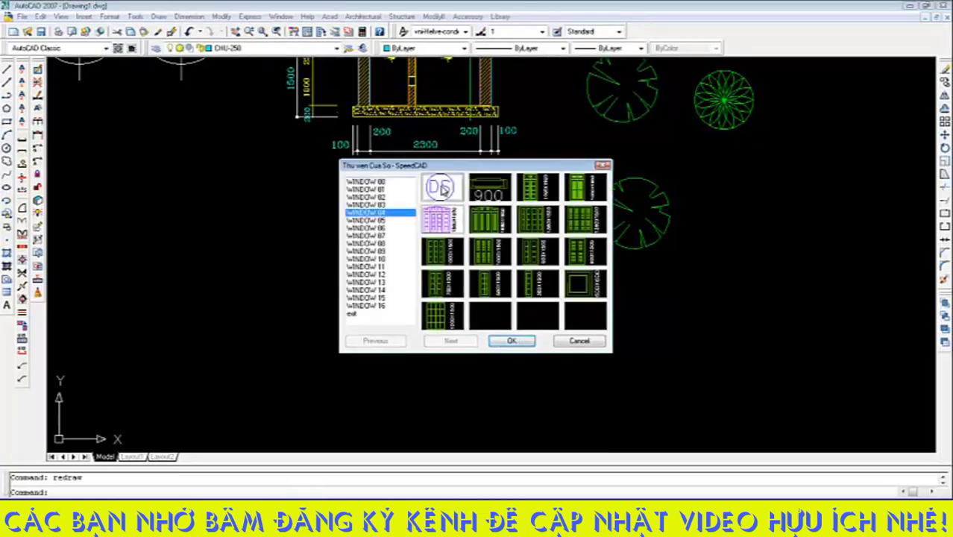
{"action": "left_click", "coordinate": [442, 188]}
{"action": "left_click", "coordinate": [582, 224]}
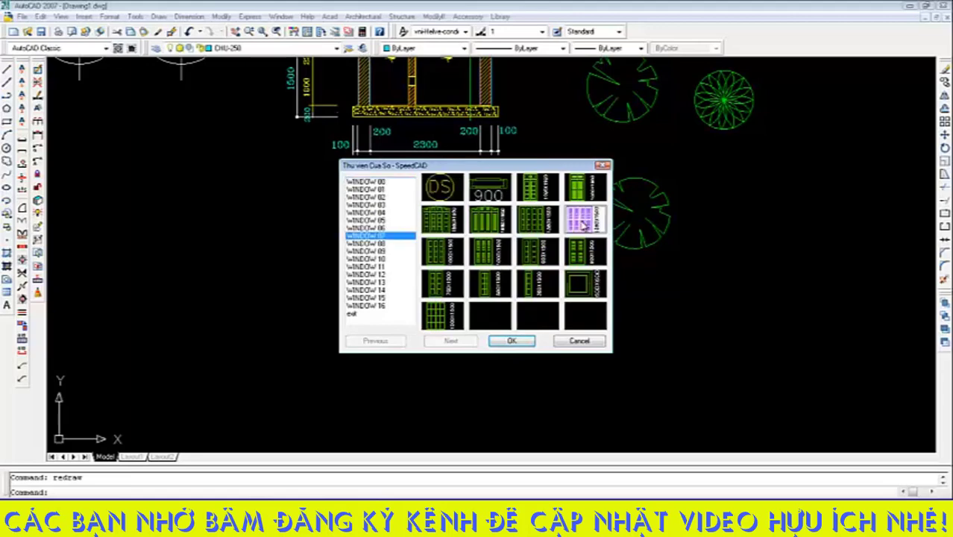
{"action": "left_click", "coordinate": [584, 288]}
{"action": "left_click", "coordinate": [512, 341]}
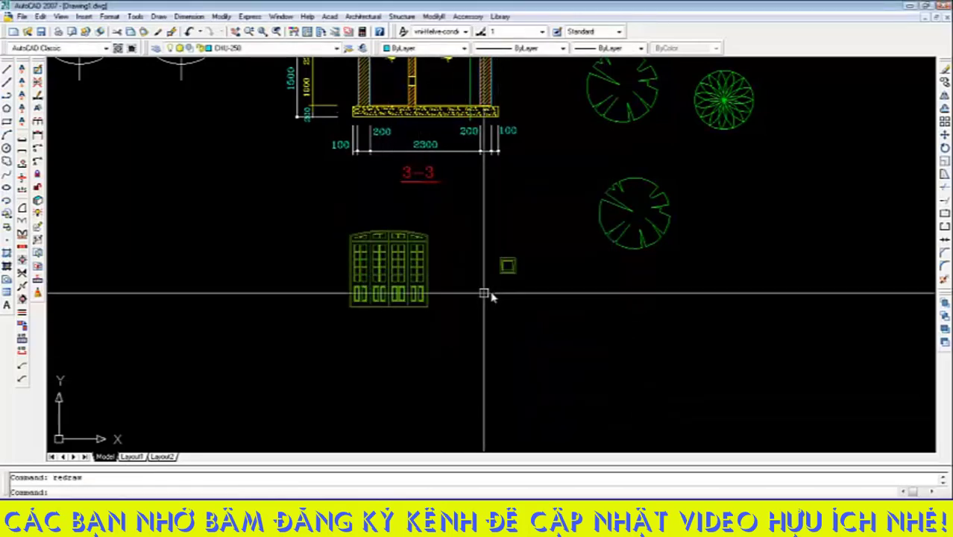
{"action": "scroll", "coordinate": [491, 297], "scroll_direction": "up", "scroll_amount": 5}
{"action": "scroll", "coordinate": [389, 194], "scroll_direction": "down", "scroll_amount": 6}
{"action": "scroll", "coordinate": [456, 264], "scroll_direction": "up", "scroll_amount": 2}
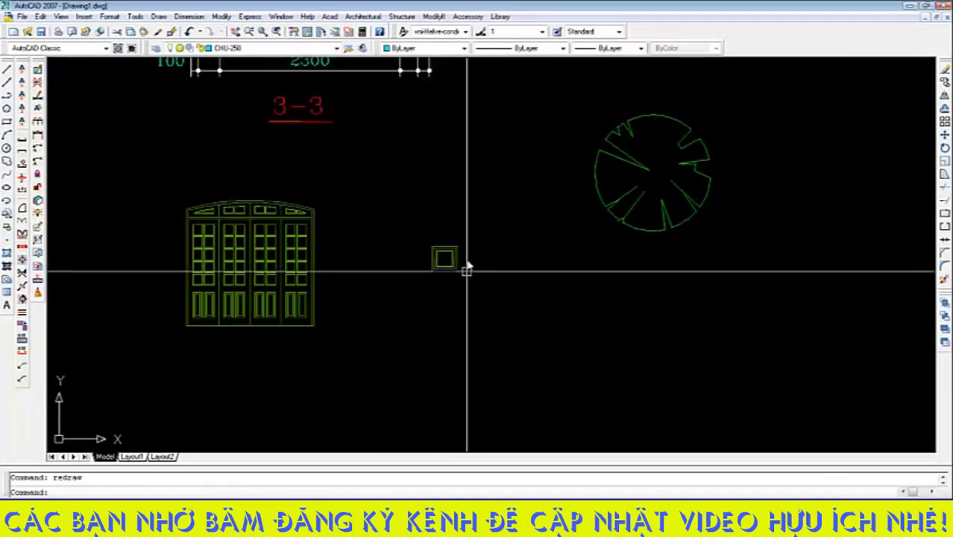
{"action": "scroll", "coordinate": [470, 266], "scroll_direction": "down", "scroll_amount": 2}
Try to insert the 3D-VIT duck from the Lib Acad 2006 Animal collection
{"action": "left_click", "coordinate": [500, 16]}
{"action": "mouse_move", "coordinate": [512, 55]}
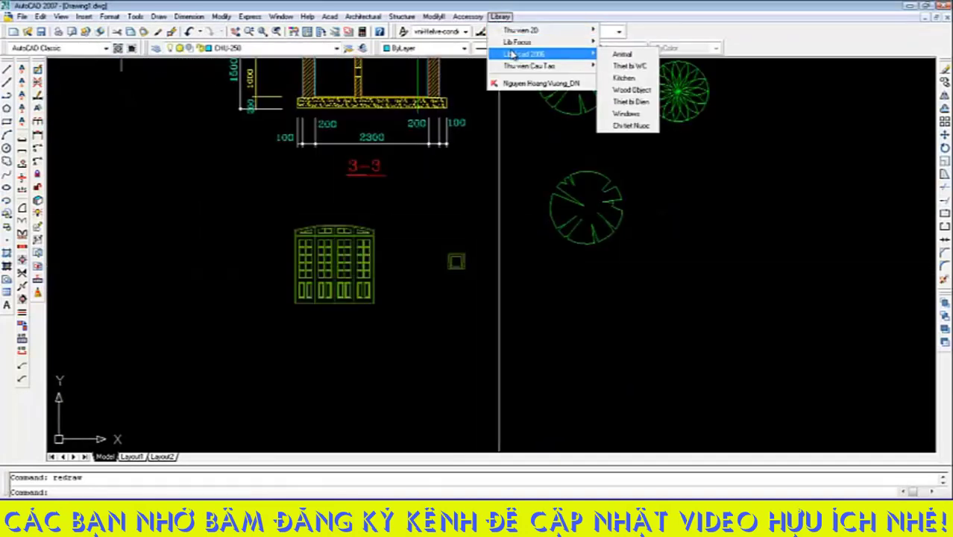
{"action": "left_click", "coordinate": [623, 54]}
{"action": "left_click", "coordinate": [443, 253]}
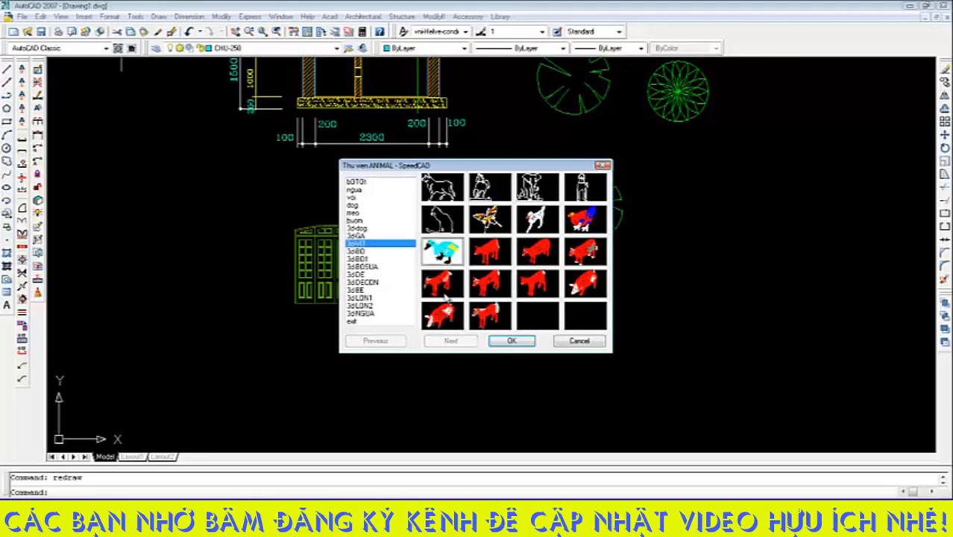
{"action": "left_click", "coordinate": [507, 342]}
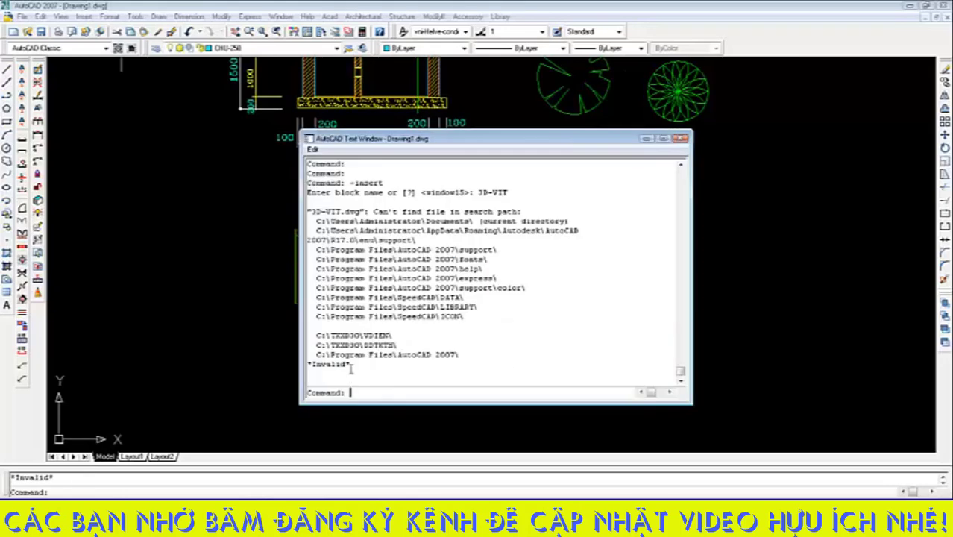
{"action": "left_click", "coordinate": [680, 140]}
Insert the spiral staircase plan from the construction detail library's Chi tiet Cau thang collection to the left of the door elevation
{"action": "left_click", "coordinate": [499, 16]}
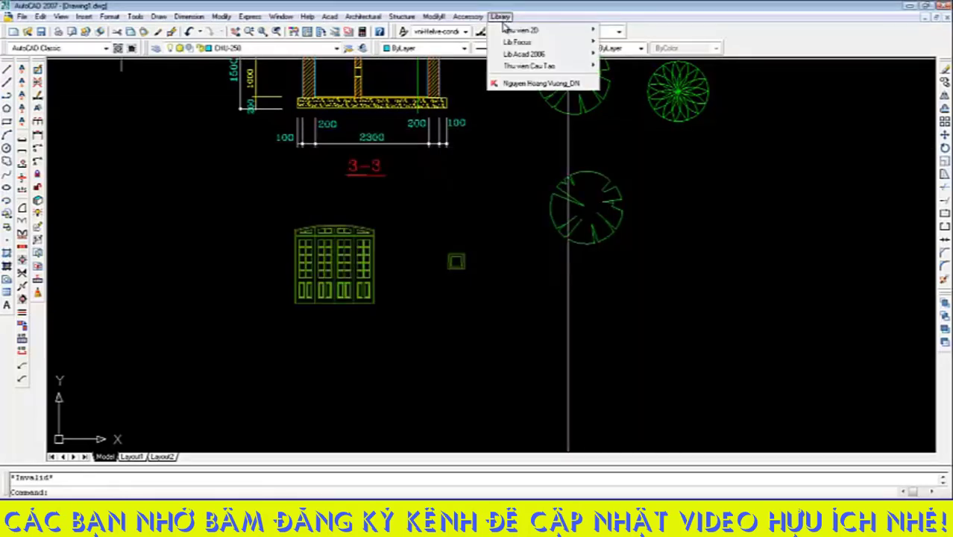
{"action": "mouse_move", "coordinate": [515, 30]}
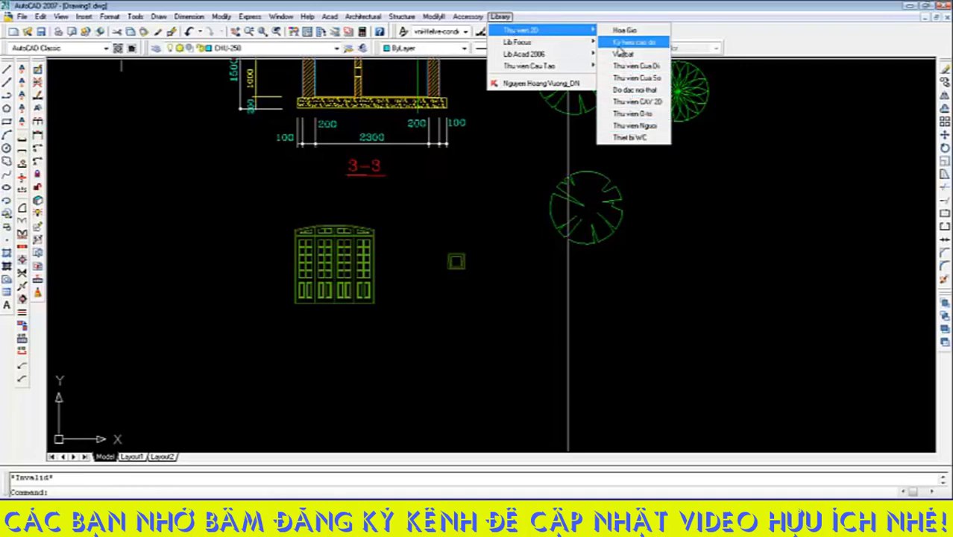
{"action": "mouse_move", "coordinate": [518, 56]}
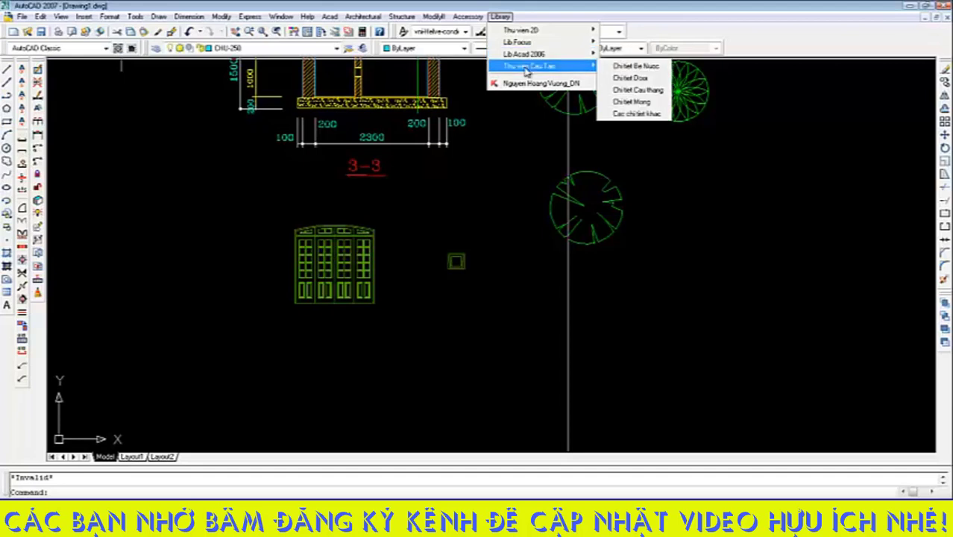
{"action": "left_click", "coordinate": [639, 91]}
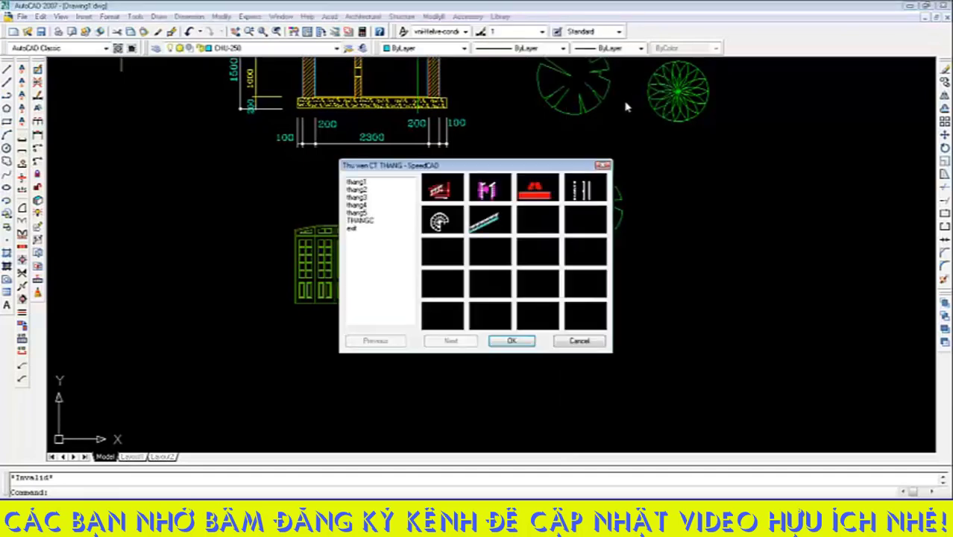
{"action": "left_click", "coordinate": [511, 341]}
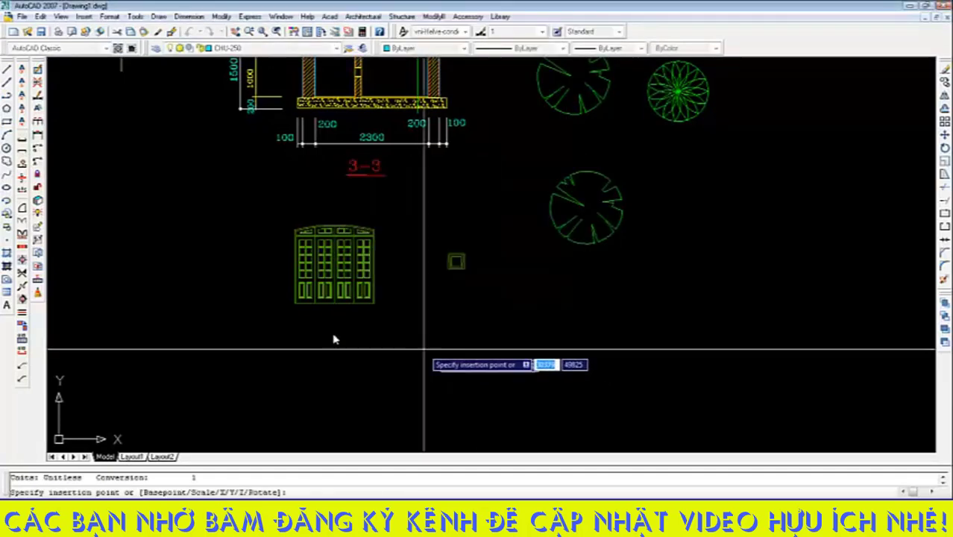
{"action": "key", "text": "Escape"}
{"action": "scroll", "coordinate": [249, 277], "scroll_direction": "up", "scroll_amount": 10}
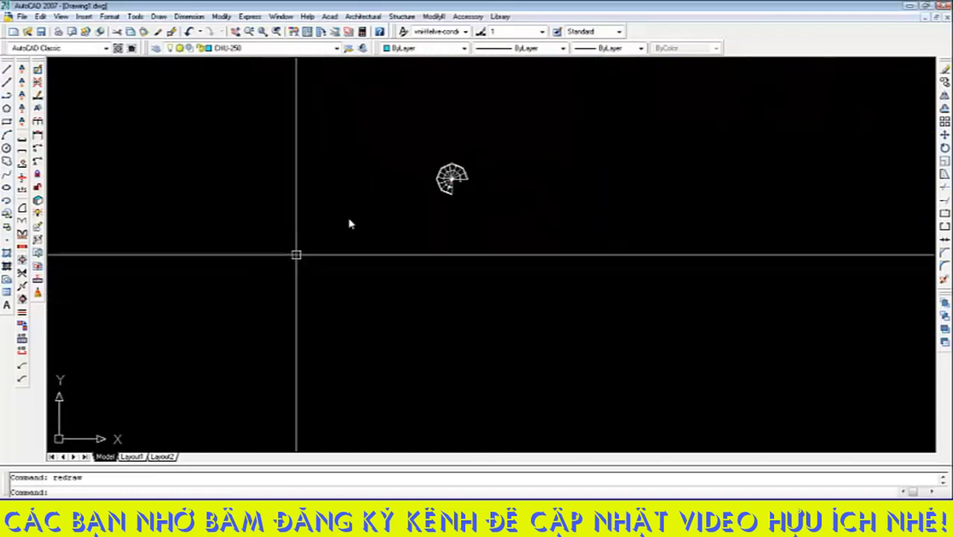
{"action": "scroll", "coordinate": [390, 215], "scroll_direction": "down", "scroll_amount": 5}
{"action": "left_click", "coordinate": [485, 152]}
{"action": "left_click", "coordinate": [296, 290]}
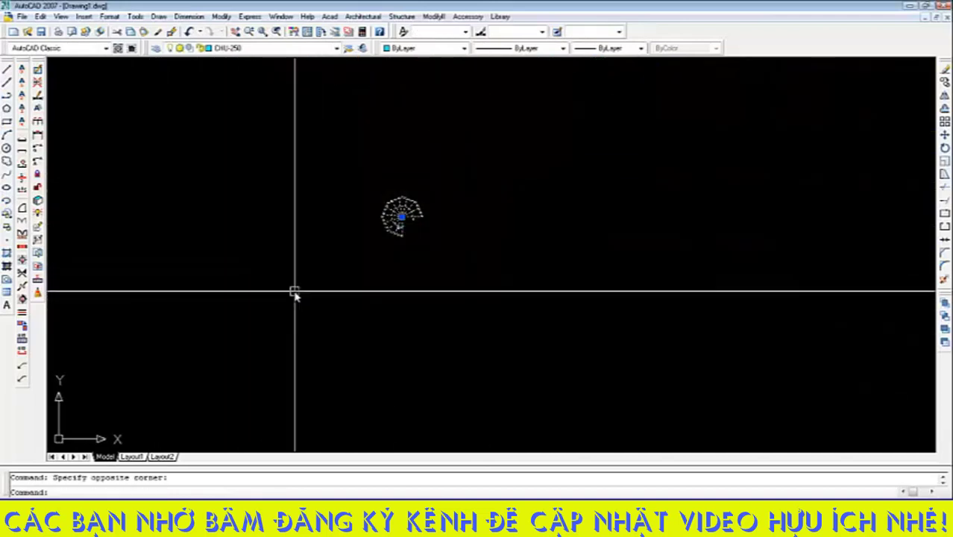
{"action": "type", "text": "sc"}
{"action": "key", "text": "Return"}
{"action": "left_click", "coordinate": [407, 217]}
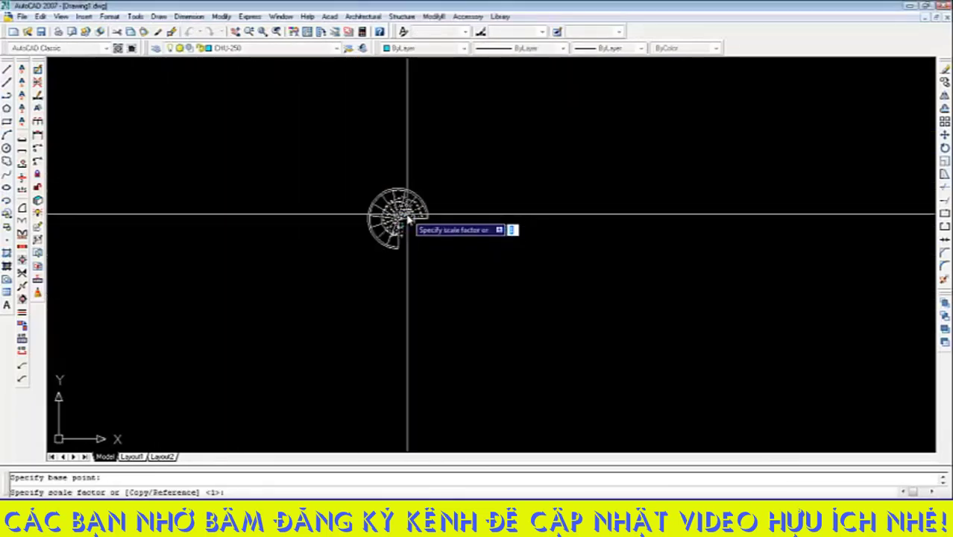
{"action": "left_click", "coordinate": [404, 220]}
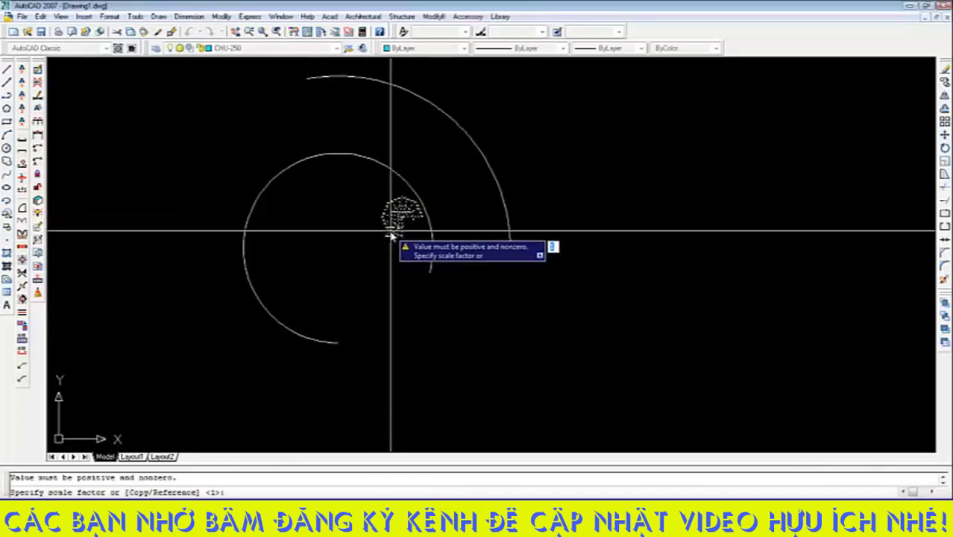
{"action": "key", "text": "Escape"}
Scale the spiral staircase plan by a factor of 10 from a base point at its lower edge
{"action": "left_click", "coordinate": [442, 165]}
{"action": "left_click", "coordinate": [324, 299]}
{"action": "type", "text": "sc"}
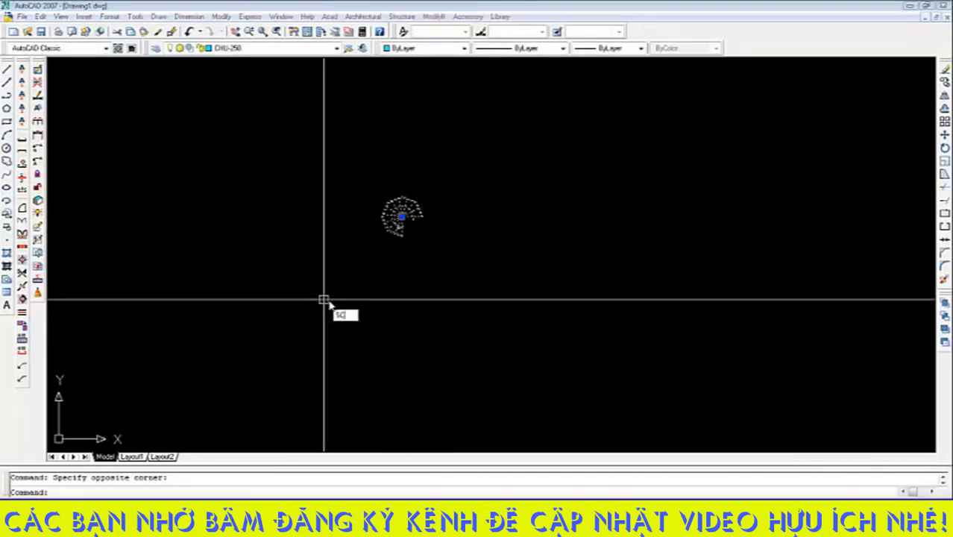
{"action": "key", "text": "Return"}
{"action": "left_click", "coordinate": [389, 236]}
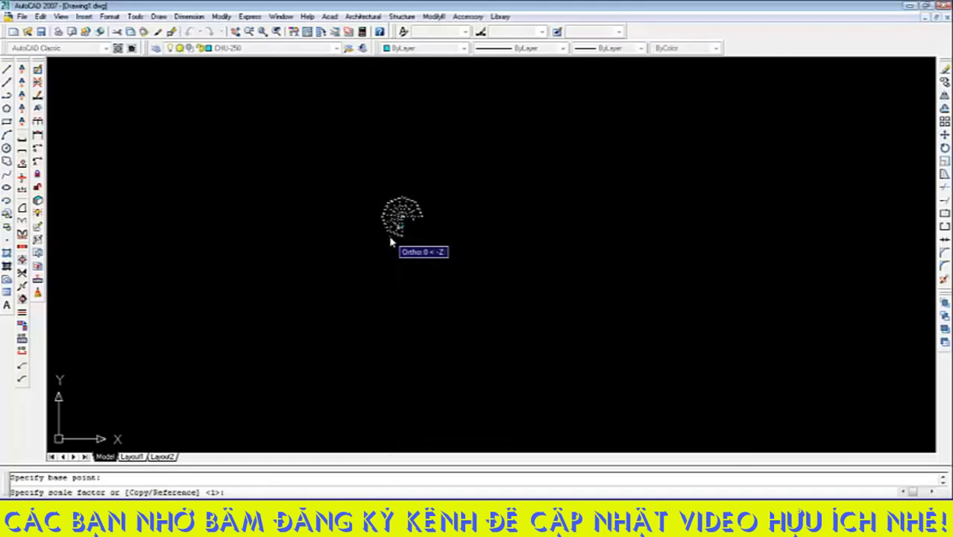
{"action": "type", "text": "10"}
{"action": "key", "text": "Return"}
{"action": "scroll", "coordinate": [355, 266], "scroll_direction": "down", "scroll_amount": 5}
{"action": "scroll", "coordinate": [344, 261], "scroll_direction": "down", "scroll_amount": 6}
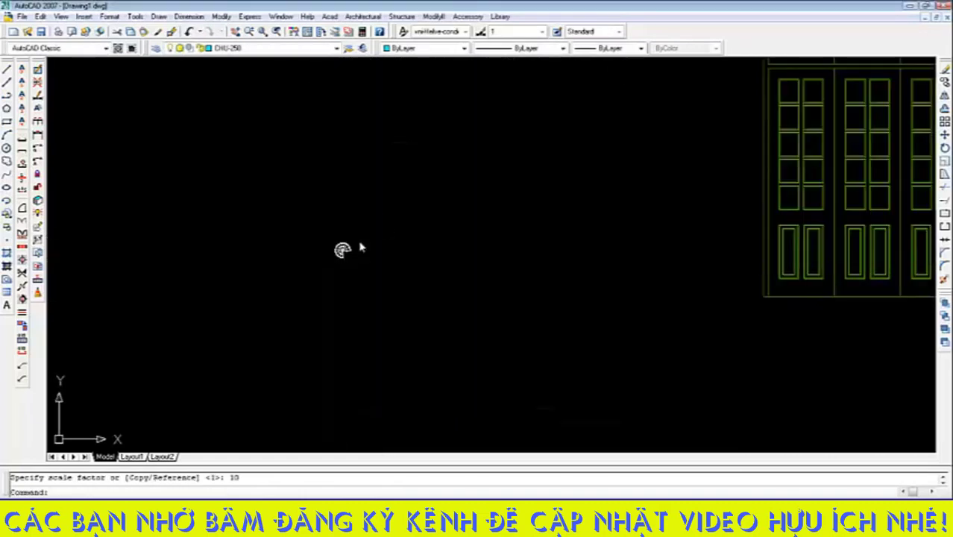
Try to enlarge the spiral staircase plan by a further factor of 50 from its outer left edge
{"action": "left_click", "coordinate": [359, 240]}
{"action": "left_click", "coordinate": [292, 300]}
{"action": "key", "text": "Return"}
{"action": "left_click", "coordinate": [335, 250]}
{"action": "type", "text": "5"}
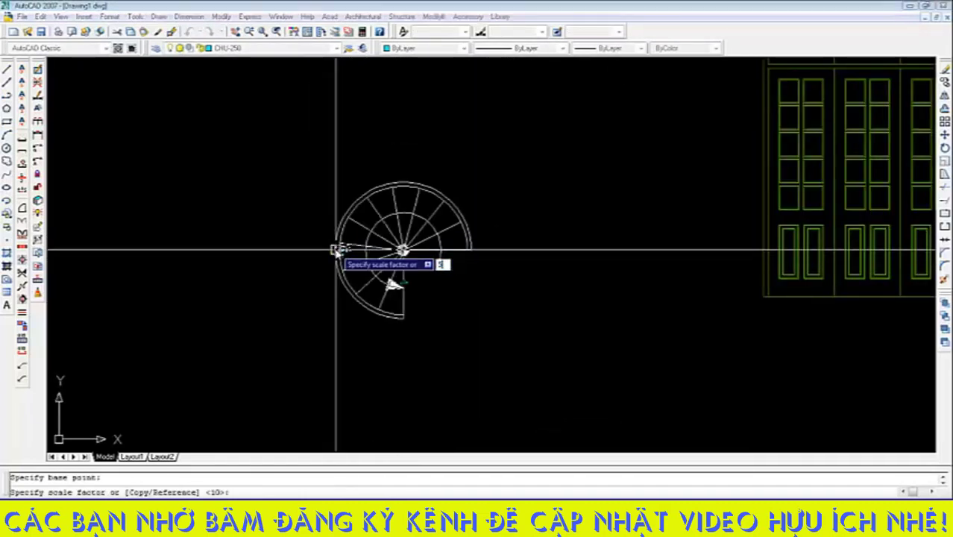
{"action": "type", "text": "0"}
{"action": "key", "text": "Return"}
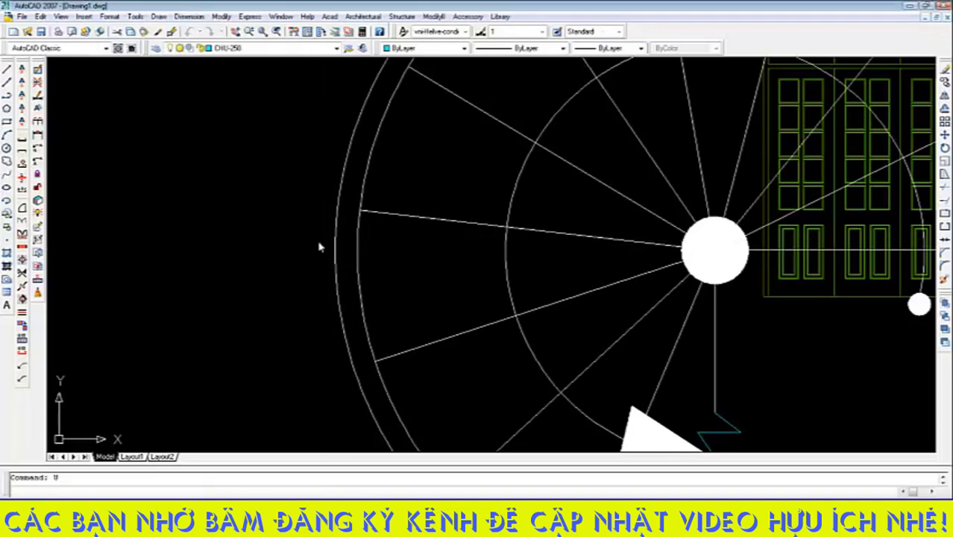
Scale the spiral staircase plan once more, using a factor of 10 and a base point inside the stair
{"action": "left_click", "coordinate": [319, 244]}
{"action": "left_click", "coordinate": [255, 336]}
{"action": "type", "text": "SC"}
{"action": "key", "text": "Return"}
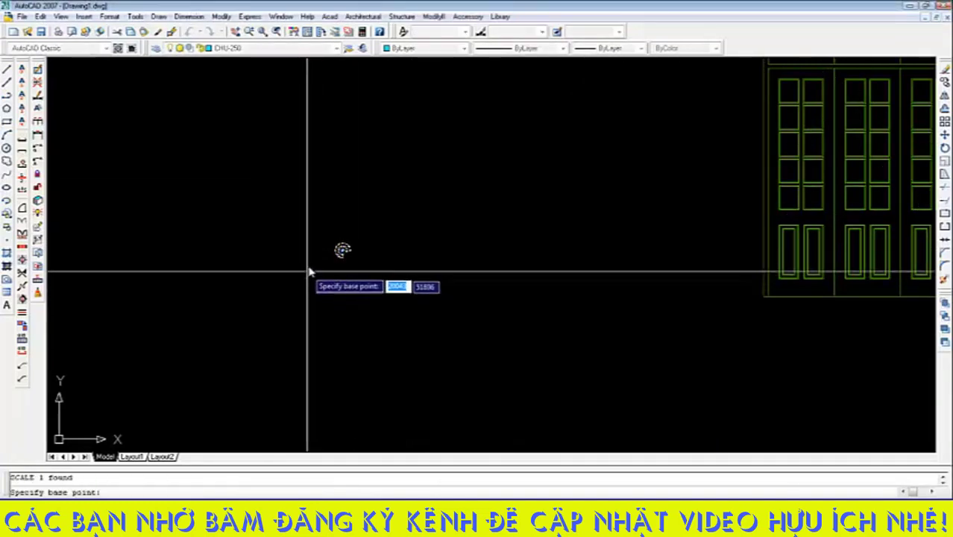
{"action": "left_click", "coordinate": [340, 249]}
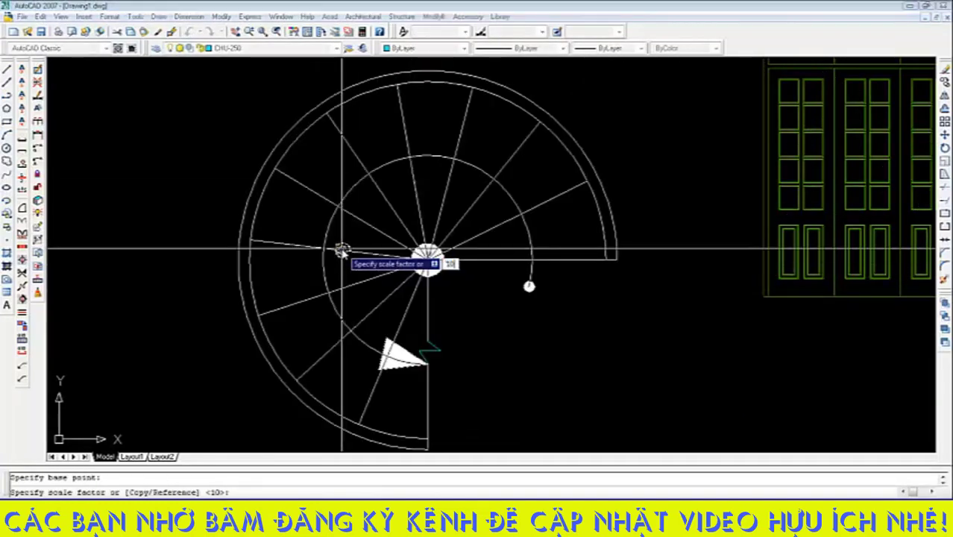
{"action": "type", "text": "1"}
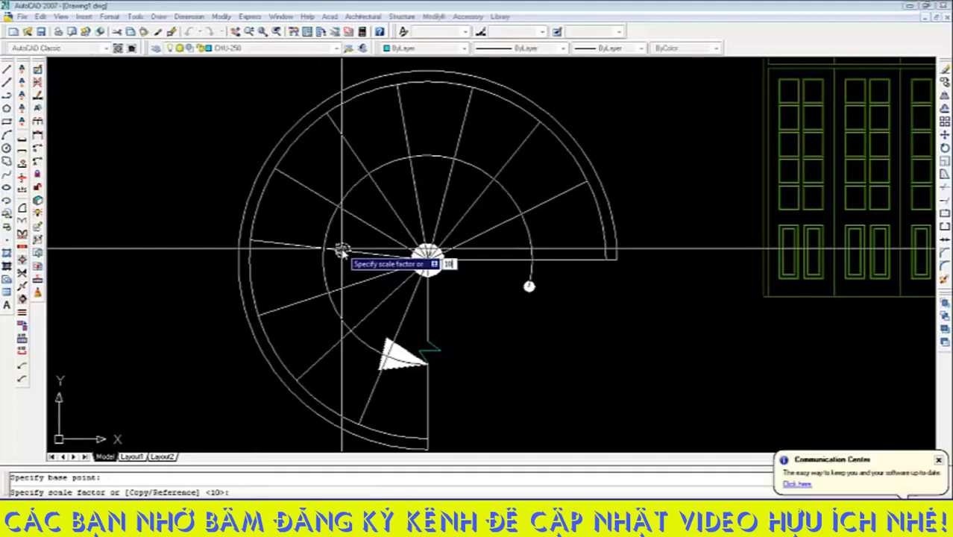
{"action": "type", "text": "0"}
{"action": "key", "text": "Return"}
{"action": "scroll", "coordinate": [347, 273], "scroll_direction": "down", "scroll_amount": 5}
{"action": "scroll", "coordinate": [323, 213], "scroll_direction": "up", "scroll_amount": 8}
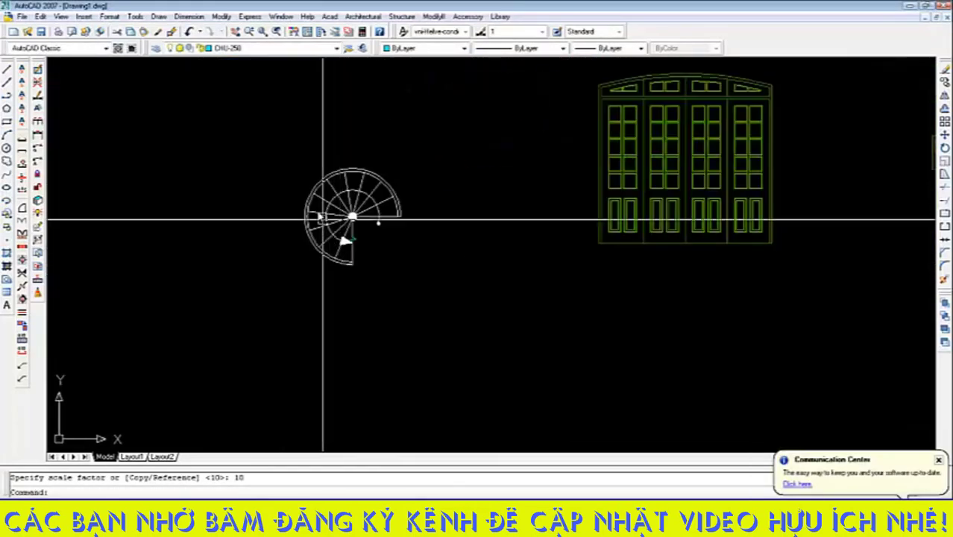
Insert the THANGC sloping stair with railing from the Chi tiet Cau thang collection below the spiral staircase
{"action": "left_click", "coordinate": [498, 18]}
{"action": "mouse_move", "coordinate": [515, 67]}
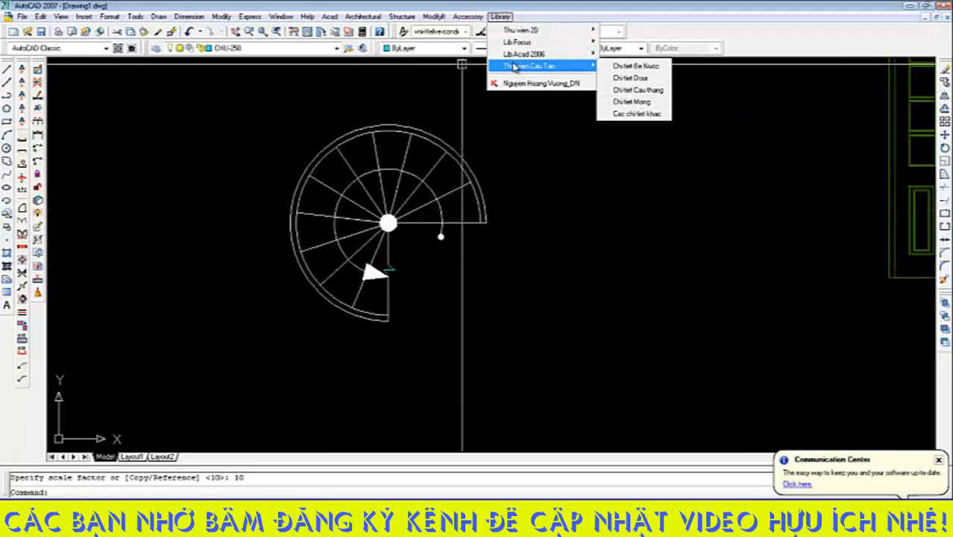
{"action": "left_click", "coordinate": [635, 90]}
{"action": "left_click", "coordinate": [493, 229]}
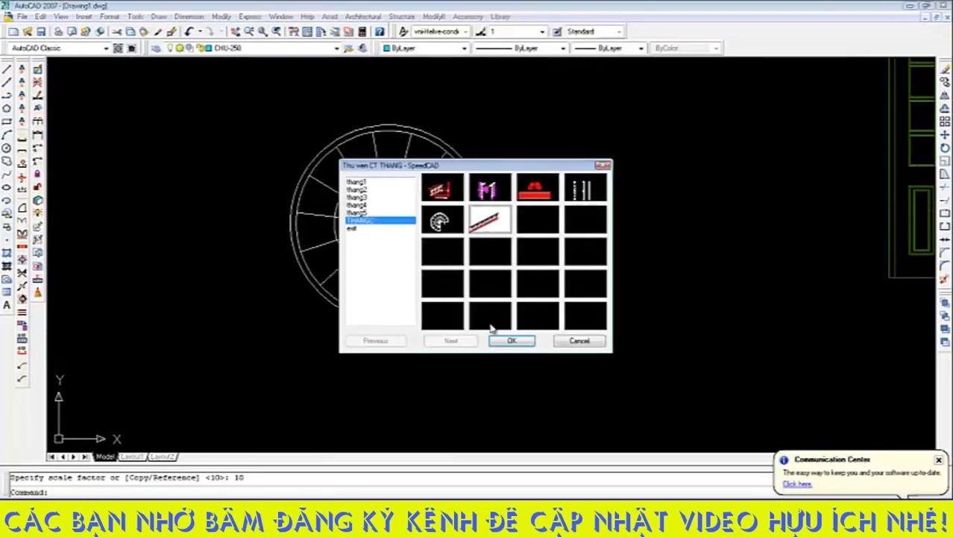
{"action": "left_click", "coordinate": [511, 340]}
{"action": "left_click", "coordinate": [436, 234]}
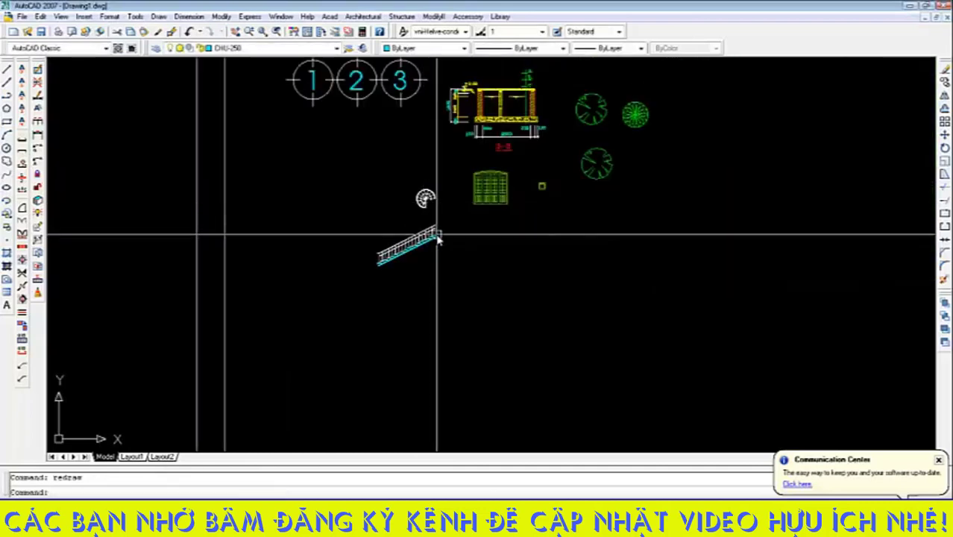
Try inserting the Mong1 foundation detail from the Chi tiet Mong collection over the sloping stair, and undo the insertion
{"action": "scroll", "coordinate": [381, 232], "scroll_direction": "up", "scroll_amount": 6}
{"action": "scroll", "coordinate": [267, 213], "scroll_direction": "up", "scroll_amount": 5}
{"action": "scroll", "coordinate": [319, 330], "scroll_direction": "down", "scroll_amount": 3}
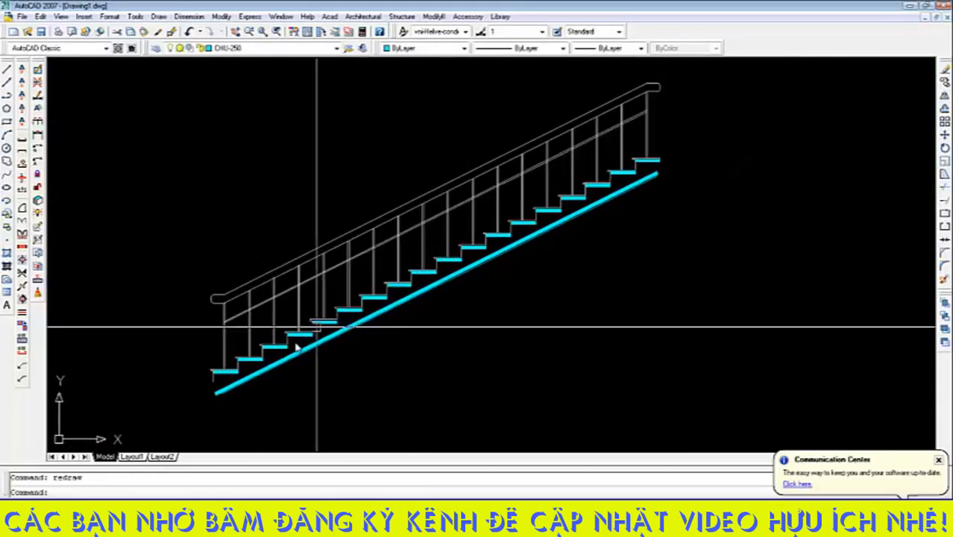
{"action": "left_click", "coordinate": [506, 18]}
{"action": "mouse_move", "coordinate": [512, 31]}
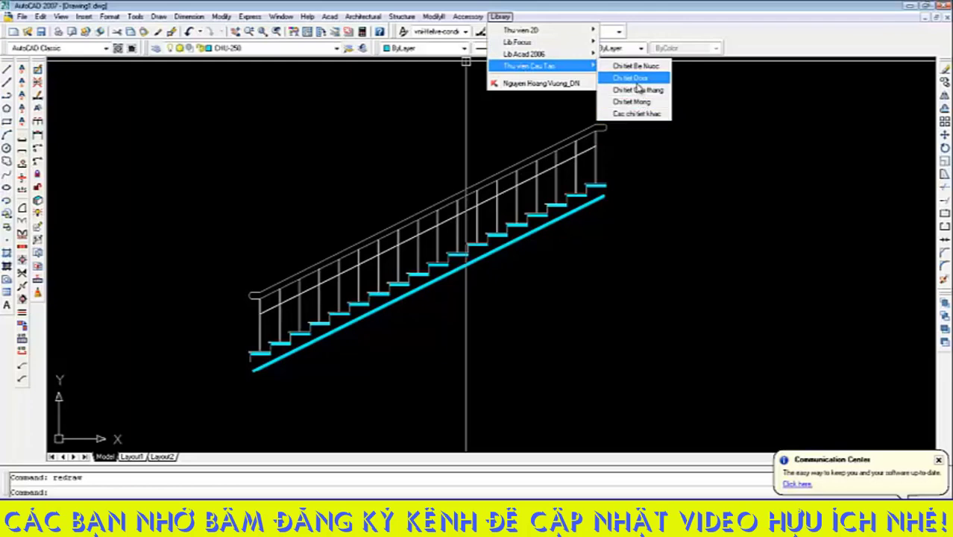
{"action": "left_click", "coordinate": [632, 102]}
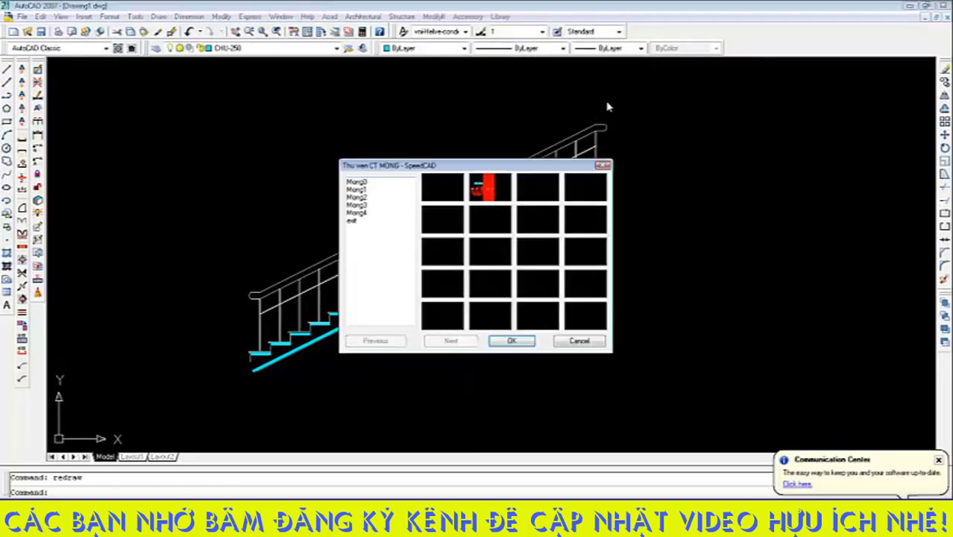
{"action": "left_click", "coordinate": [491, 192]}
{"action": "left_click", "coordinate": [511, 340]}
{"action": "scroll", "coordinate": [379, 179], "scroll_direction": "down", "scroll_amount": 5}
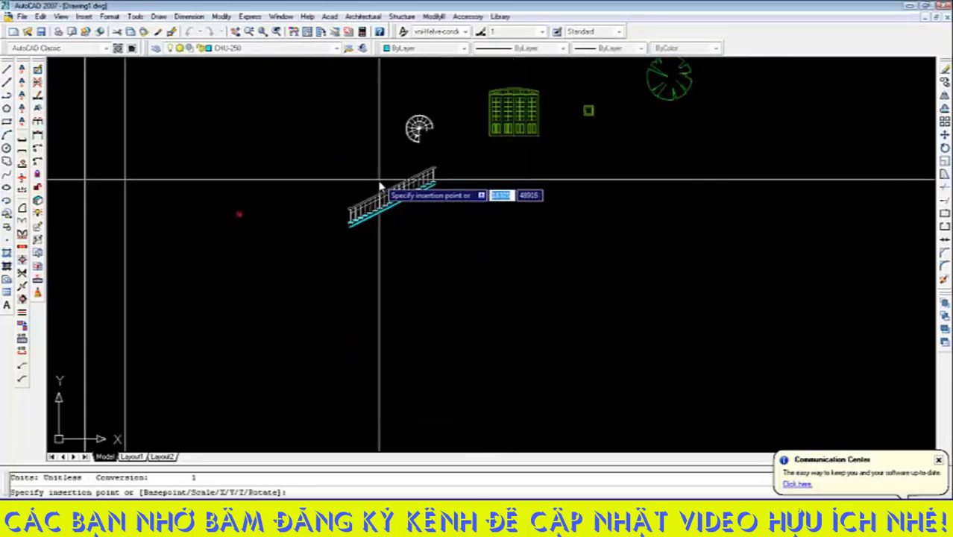
{"action": "scroll", "coordinate": [589, 196], "scroll_direction": "up", "scroll_amount": 2}
{"action": "left_click", "coordinate": [578, 197]}
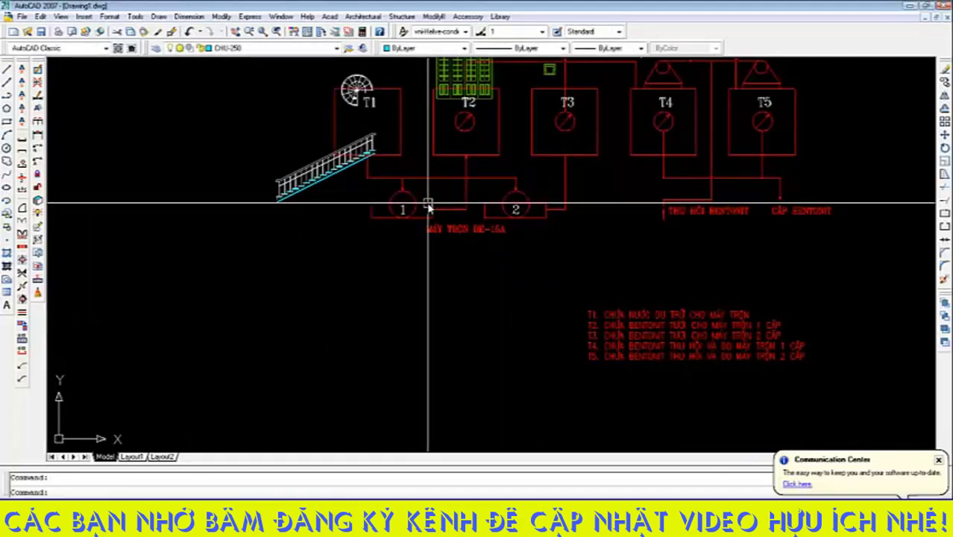
{"action": "key", "text": "ctrl+z"}
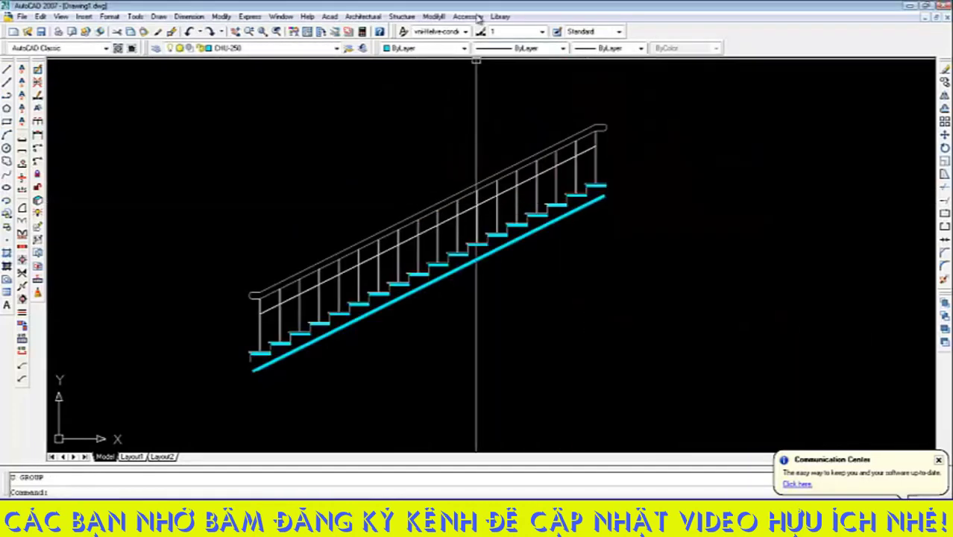
Insert the Mong1 detail from the Chi tiet Mong collection in the empty area beside the sloping stair
{"action": "left_click", "coordinate": [499, 16]}
{"action": "mouse_move", "coordinate": [525, 65]}
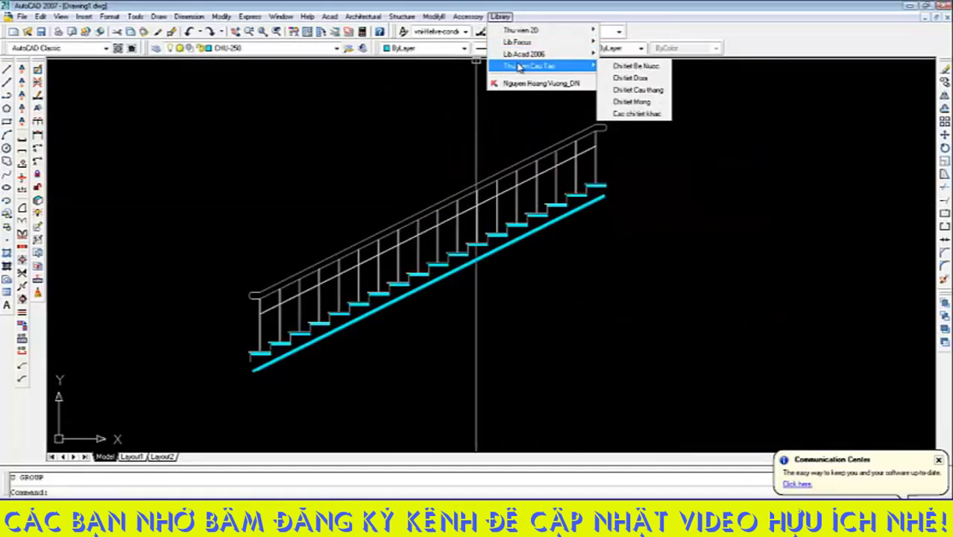
{"action": "left_click", "coordinate": [640, 103]}
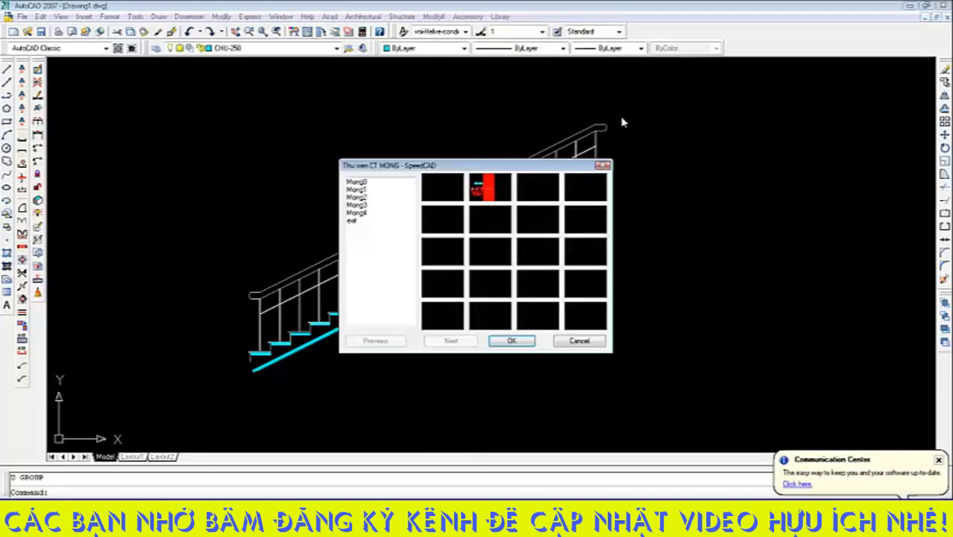
{"action": "left_click", "coordinate": [358, 189]}
{"action": "left_click", "coordinate": [358, 196]}
{"action": "left_click", "coordinate": [358, 205]}
{"action": "left_click", "coordinate": [355, 213]}
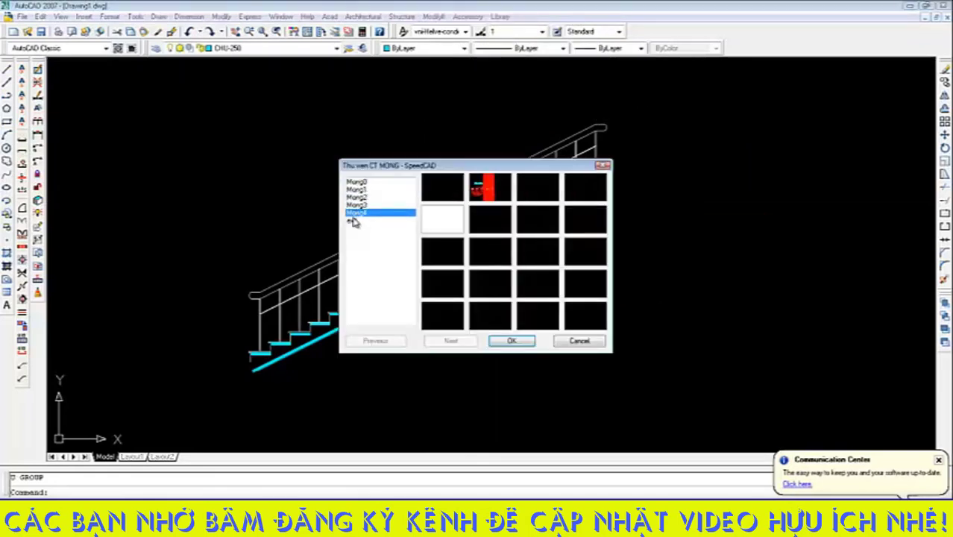
{"action": "left_click", "coordinate": [353, 220]}
{"action": "left_click", "coordinate": [358, 205]}
{"action": "left_click", "coordinate": [358, 198]}
{"action": "left_click", "coordinate": [358, 190]}
{"action": "left_click", "coordinate": [360, 182]}
{"action": "left_click", "coordinate": [359, 191]}
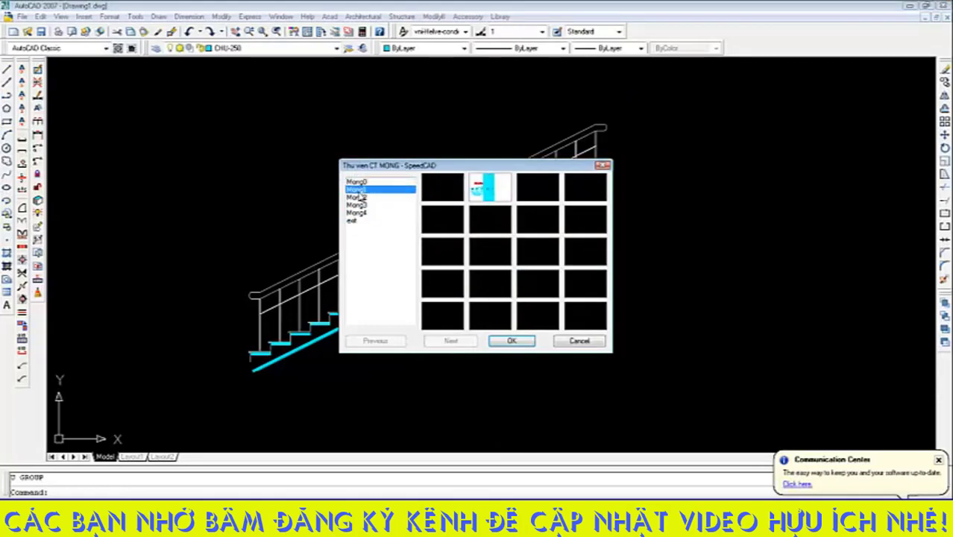
{"action": "left_click", "coordinate": [511, 342]}
{"action": "scroll", "coordinate": [458, 182], "scroll_direction": "down", "scroll_amount": 5}
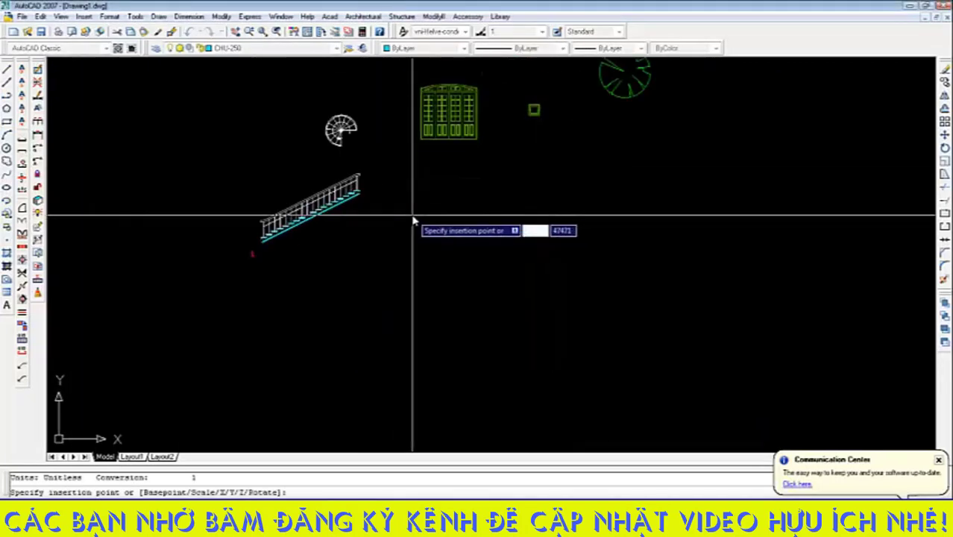
{"action": "left_click", "coordinate": [678, 288]}
Examine the inserted bentonite supply and recovery diagram, including its mixer labels and the T1 to T5 legend
{"action": "scroll", "coordinate": [422, 179], "scroll_direction": "down", "scroll_amount": 5}
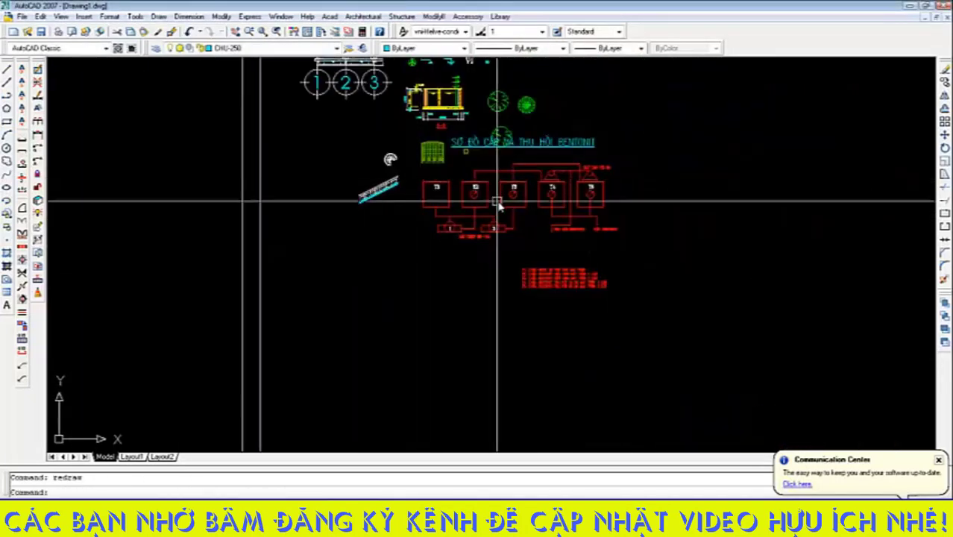
{"action": "scroll", "coordinate": [499, 200], "scroll_direction": "up", "scroll_amount": 2}
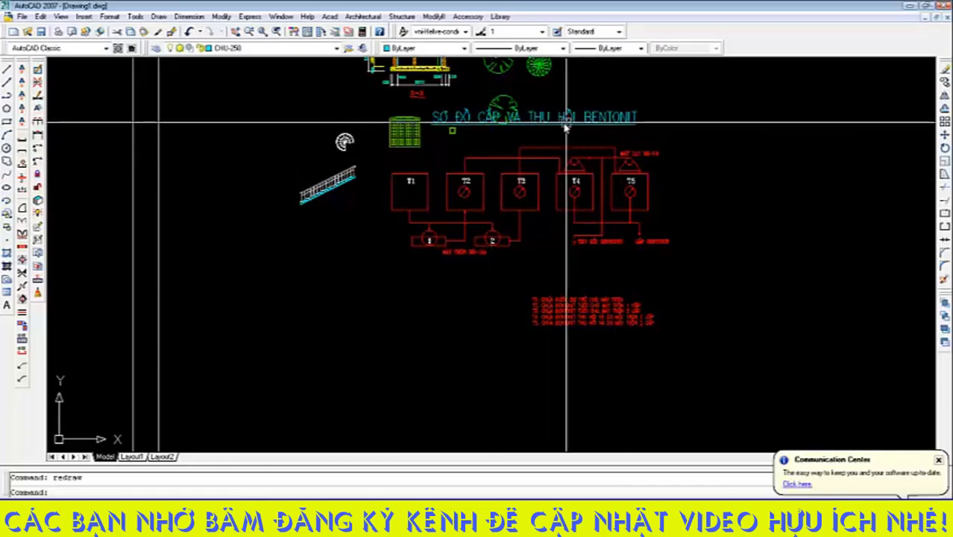
{"action": "scroll", "coordinate": [517, 182], "scroll_direction": "up", "scroll_amount": 3}
{"action": "scroll", "coordinate": [476, 159], "scroll_direction": "down", "scroll_amount": 3}
{"action": "scroll", "coordinate": [476, 255], "scroll_direction": "up", "scroll_amount": 2}
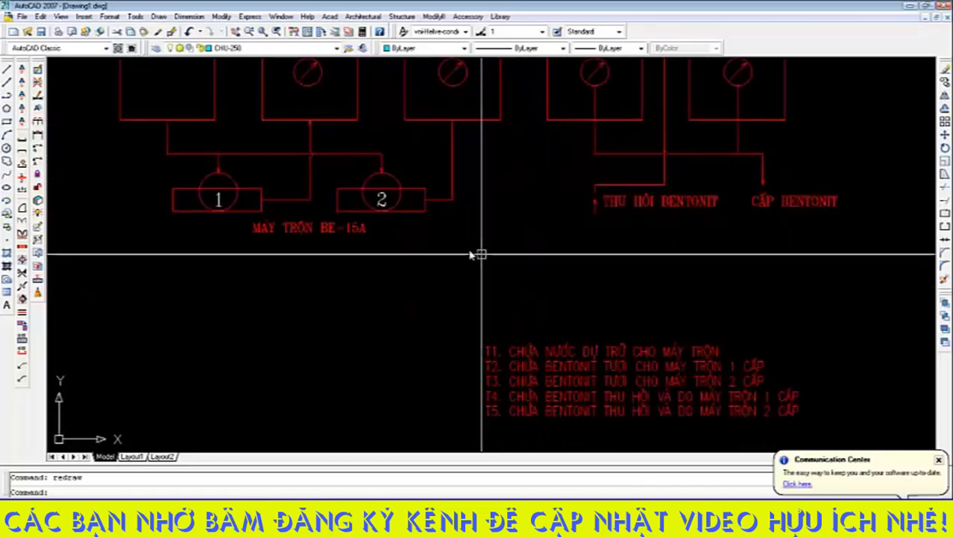
{"action": "scroll", "coordinate": [628, 393], "scroll_direction": "up", "scroll_amount": 4}
{"action": "scroll", "coordinate": [443, 188], "scroll_direction": "down", "scroll_amount": 1}
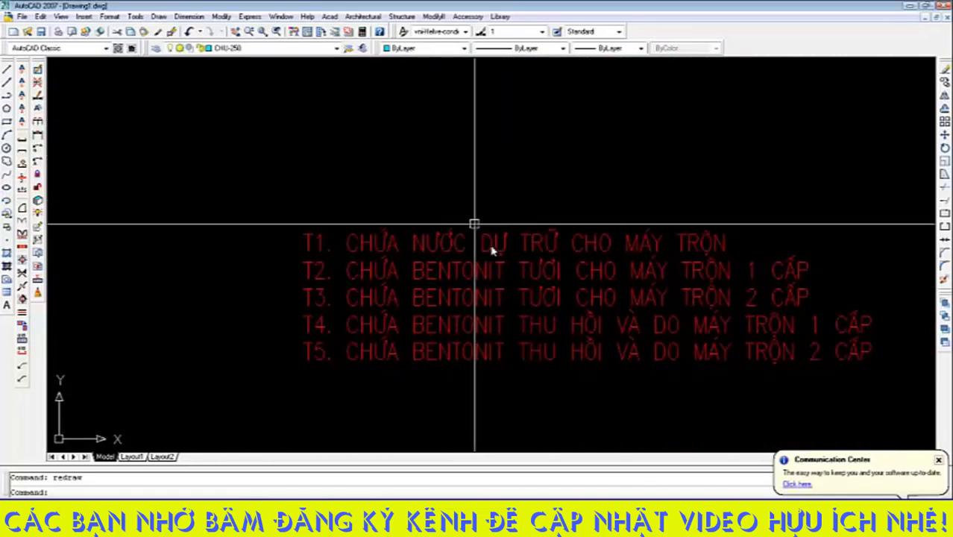
{"action": "scroll", "coordinate": [474, 221], "scroll_direction": "down", "scroll_amount": 5}
{"action": "scroll", "coordinate": [555, 288], "scroll_direction": "up", "scroll_amount": 4}
{"action": "scroll", "coordinate": [562, 296], "scroll_direction": "down", "scroll_amount": 3}
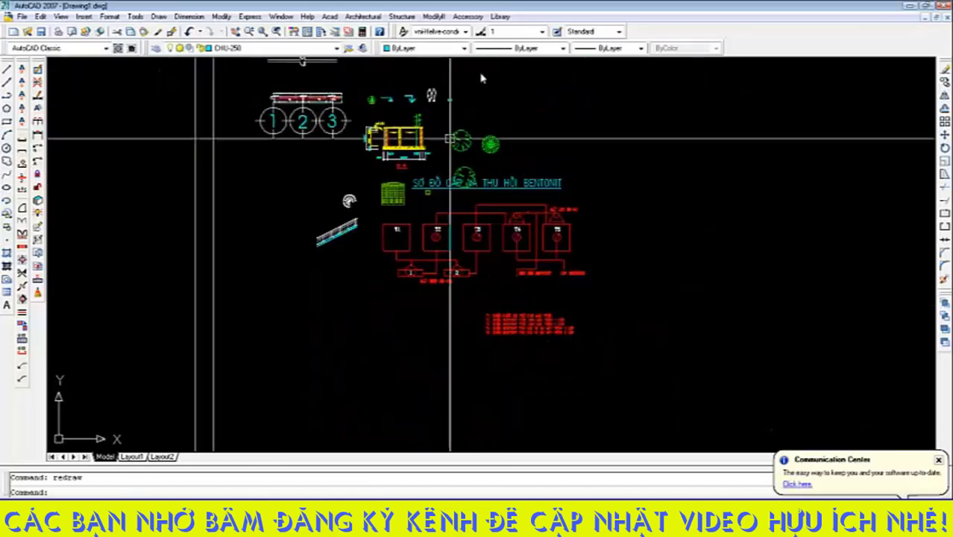
Insert the rubber door seal detail from the Cac chi tiet khac collection in the empty area right of the existing details
{"action": "left_click", "coordinate": [499, 17]}
{"action": "mouse_move", "coordinate": [526, 34]}
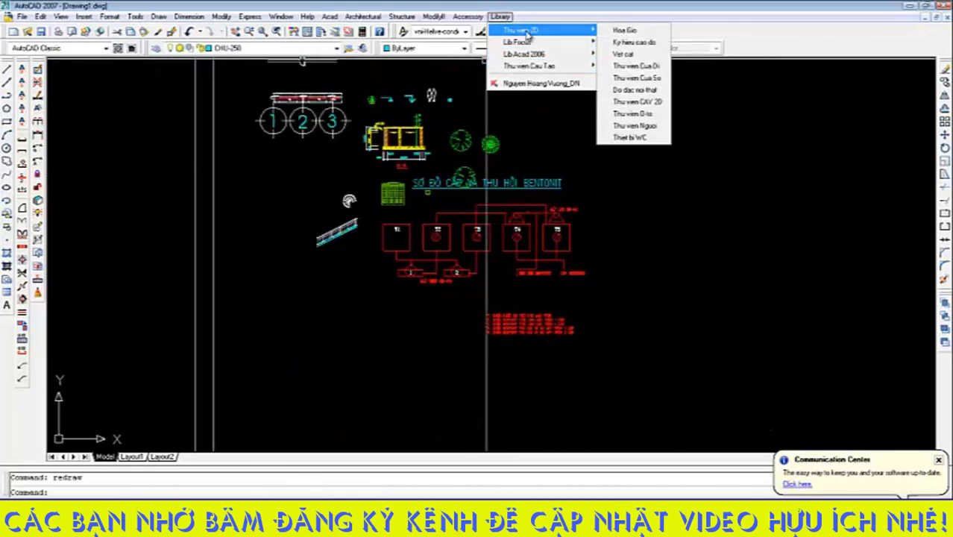
{"action": "mouse_move", "coordinate": [543, 67]}
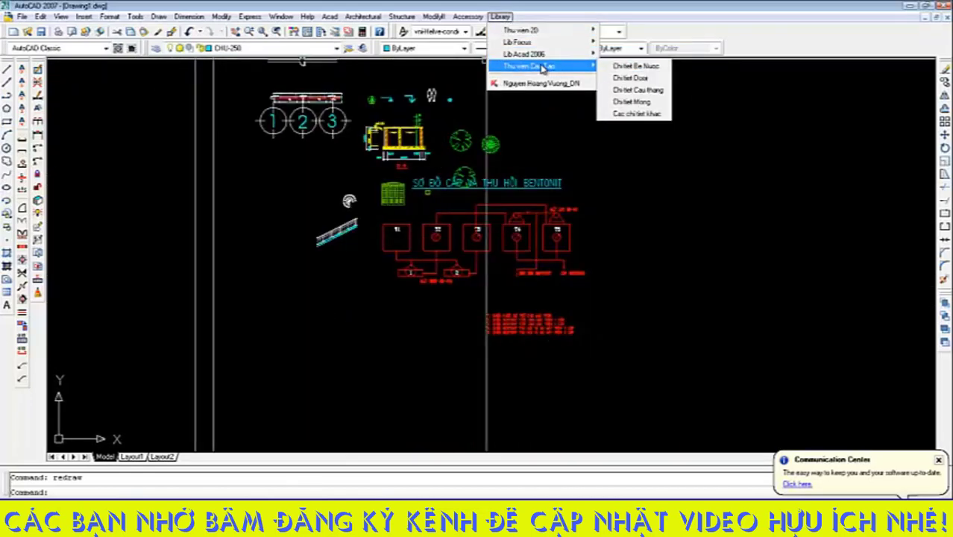
{"action": "left_click", "coordinate": [628, 114]}
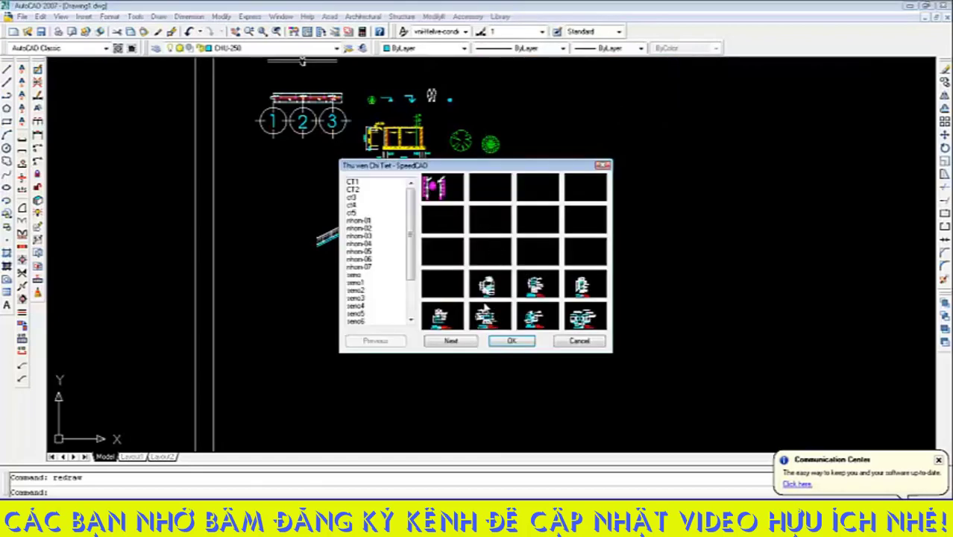
{"action": "left_click", "coordinate": [510, 343]}
{"action": "scroll", "coordinate": [373, 193], "scroll_direction": "down", "scroll_amount": 3}
{"action": "scroll", "coordinate": [555, 158], "scroll_direction": "up", "scroll_amount": 2}
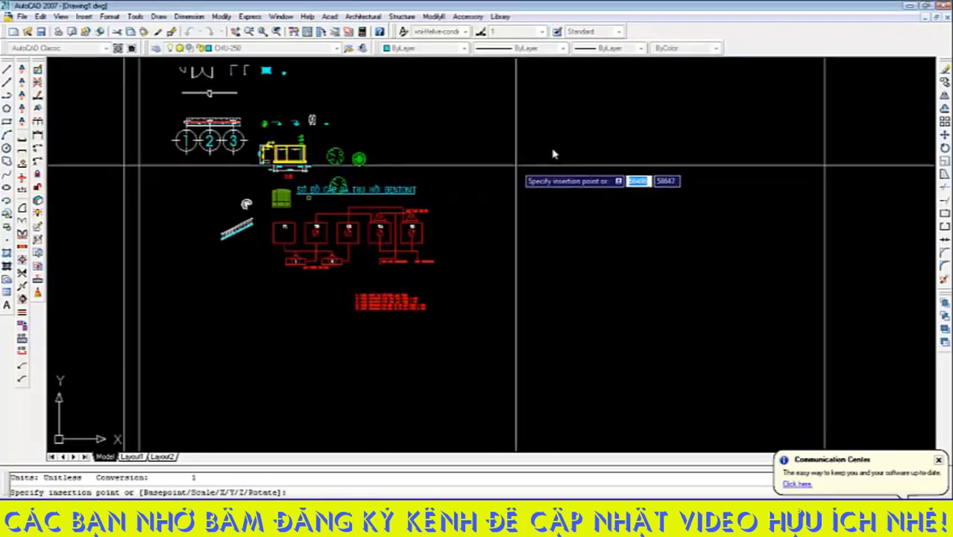
{"action": "left_click", "coordinate": [563, 149]}
Scale the whole rubber door seal detail by a factor of 30 from a base point at its detail number circle
{"action": "scroll", "coordinate": [571, 140], "scroll_direction": "up", "scroll_amount": 3}
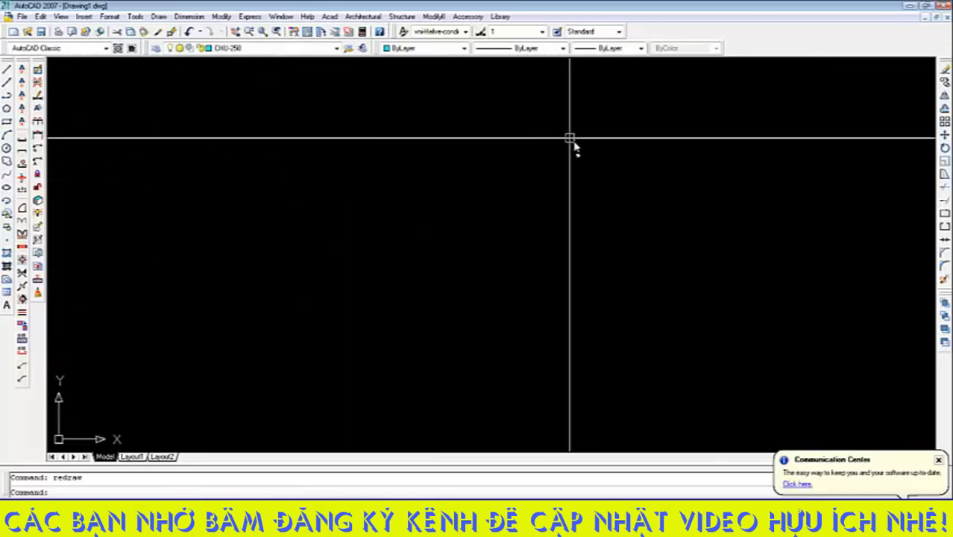
{"action": "scroll", "coordinate": [578, 164], "scroll_direction": "up", "scroll_amount": 2}
{"action": "scroll", "coordinate": [559, 104], "scroll_direction": "up", "scroll_amount": 2}
{"action": "left_click", "coordinate": [660, 85]}
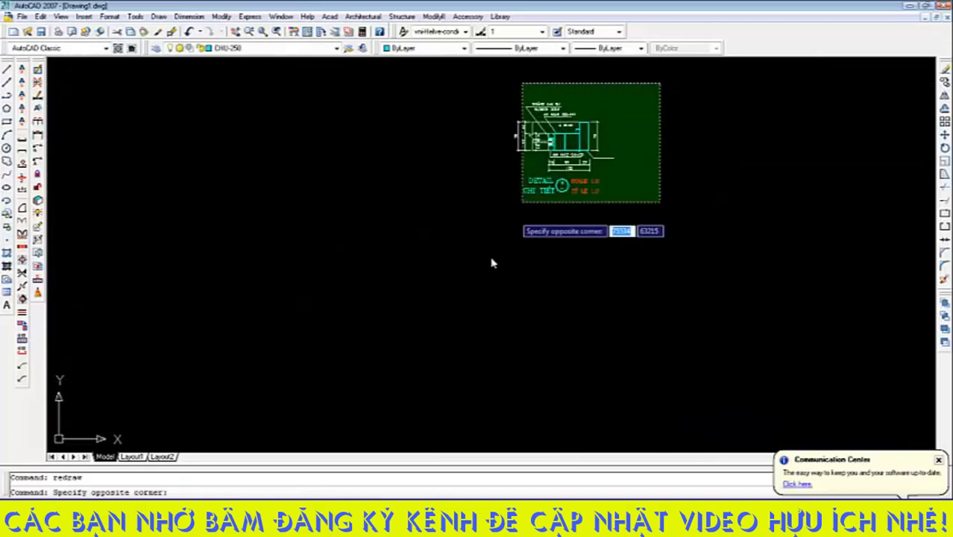
{"action": "left_click", "coordinate": [521, 213]}
{"action": "type", "text": "sc"}
{"action": "key", "text": "Return"}
{"action": "left_click", "coordinate": [563, 183]}
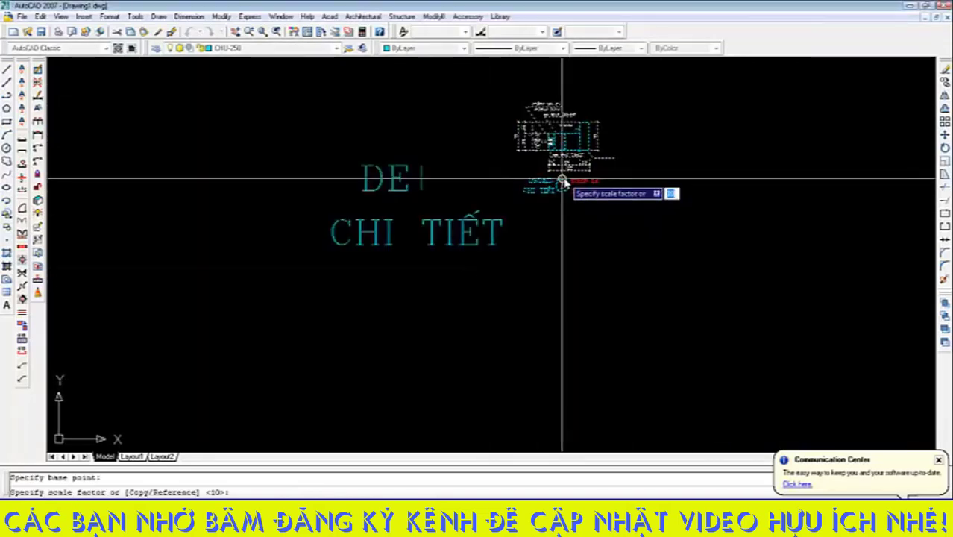
{"action": "type", "text": "30"}
{"action": "key", "text": "Return"}
{"action": "scroll", "coordinate": [543, 195], "scroll_direction": "down", "scroll_amount": 5}
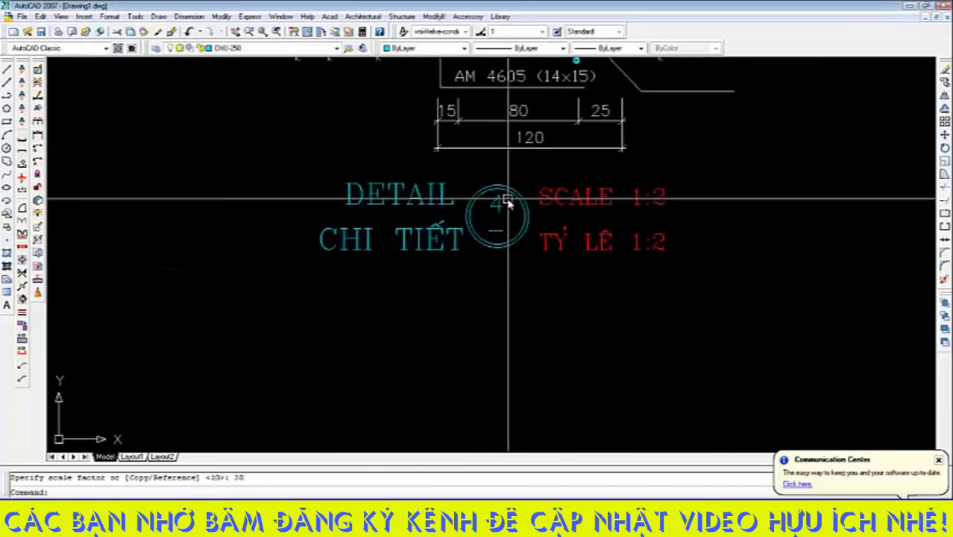
{"action": "scroll", "coordinate": [510, 212], "scroll_direction": "up", "scroll_amount": 2}
{"action": "scroll", "coordinate": [503, 176], "scroll_direction": "up", "scroll_amount": 3}
{"action": "scroll", "coordinate": [504, 166], "scroll_direction": "down", "scroll_amount": 3}
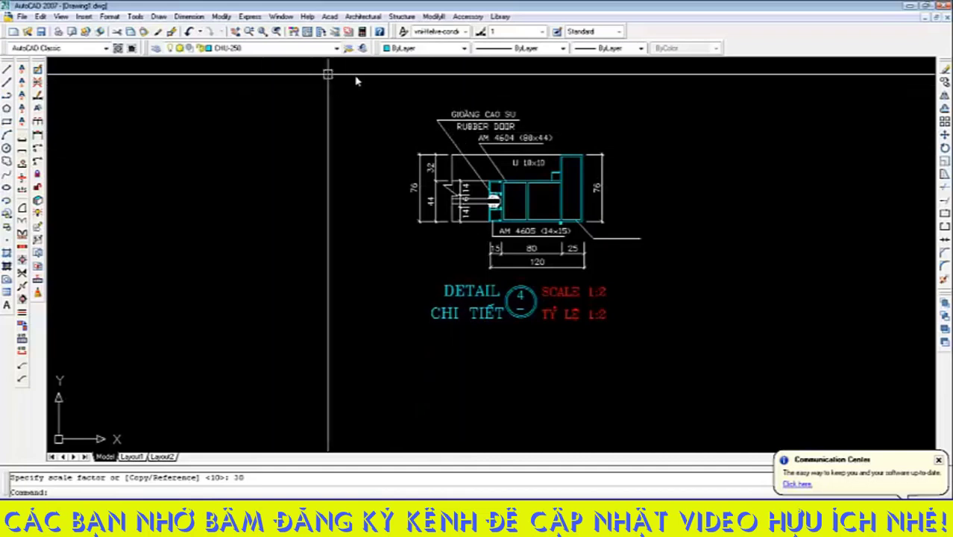
Insert the four-leaf door detail with red decorative glazing from the Chi tiet Door collection below the rubber door seal detail
{"action": "left_click", "coordinate": [467, 16]}
{"action": "mouse_move", "coordinate": [524, 67]}
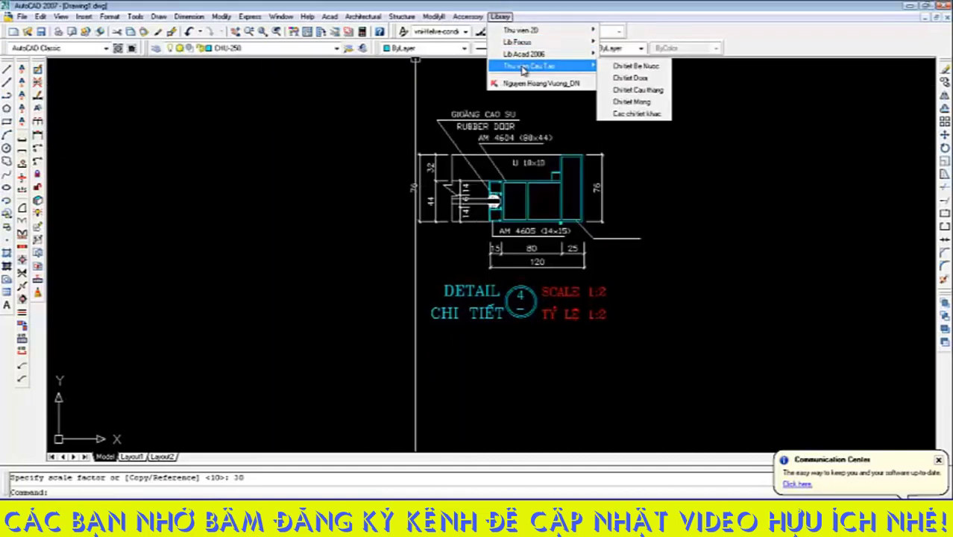
{"action": "left_click", "coordinate": [634, 78]}
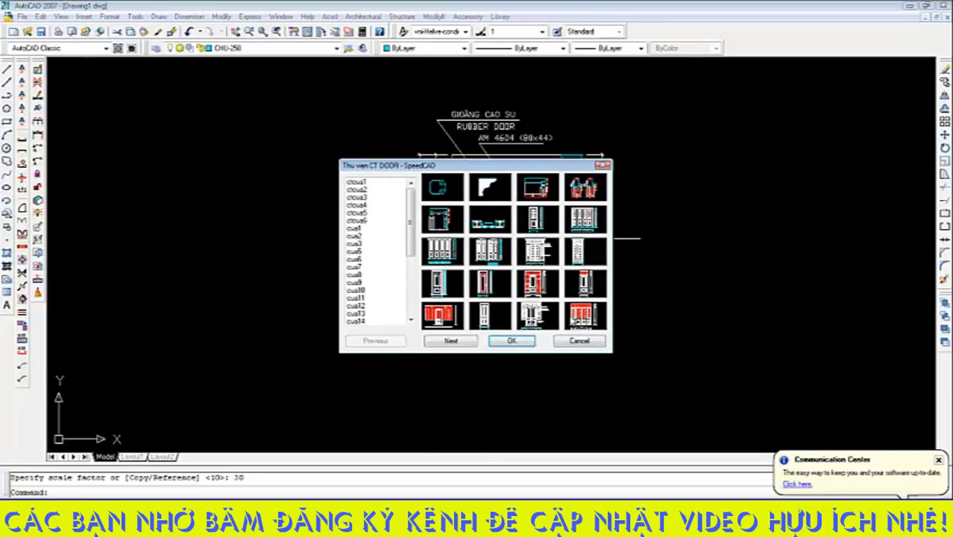
{"action": "left_click", "coordinate": [585, 315]}
{"action": "left_click", "coordinate": [512, 340]}
{"action": "scroll", "coordinate": [496, 224], "scroll_direction": "down", "scroll_amount": 5}
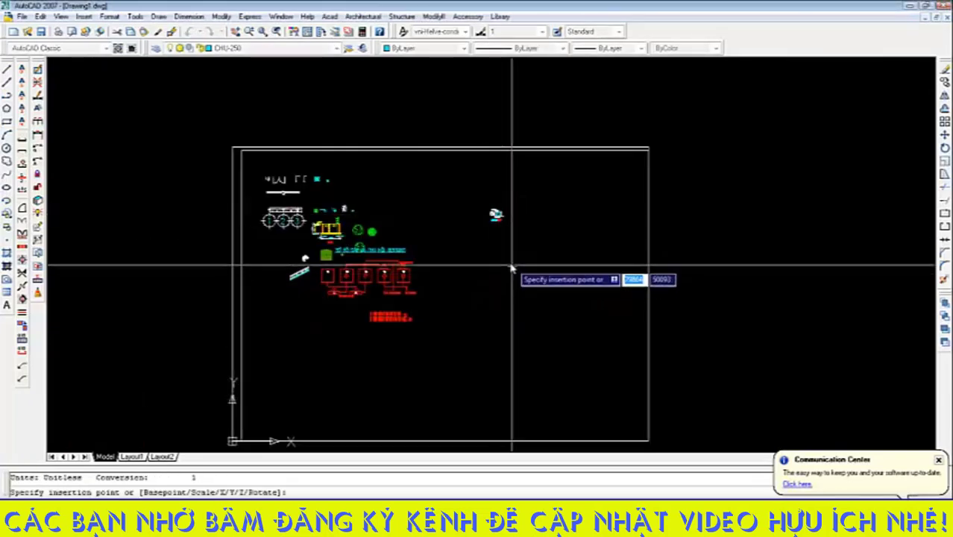
{"action": "left_click", "coordinate": [511, 268]}
{"action": "scroll", "coordinate": [512, 269], "scroll_direction": "up", "scroll_amount": 8}
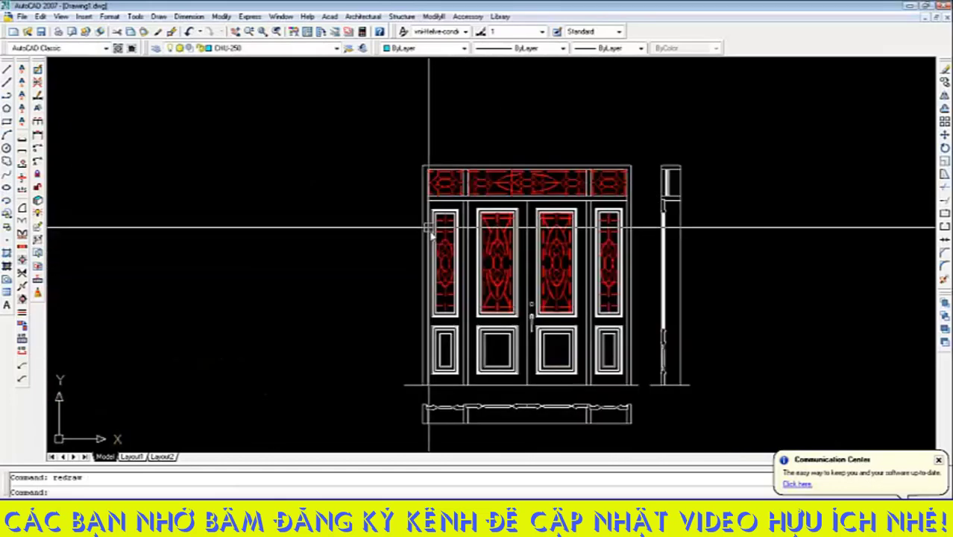
{"action": "scroll", "coordinate": [429, 228], "scroll_direction": "down", "scroll_amount": 4}
{"action": "left_click", "coordinate": [499, 16]}
{"action": "mouse_move", "coordinate": [529, 67]}
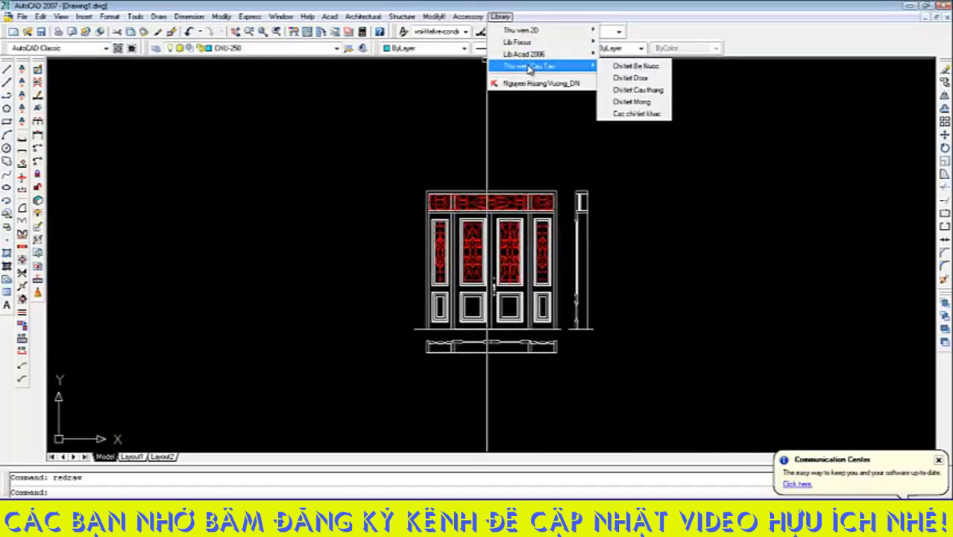
{"action": "mouse_move", "coordinate": [532, 42]}
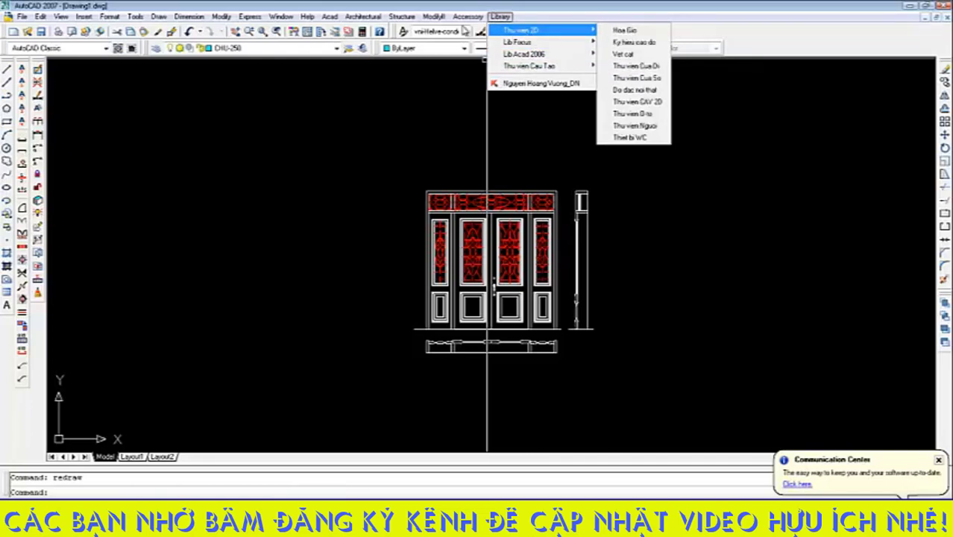
{"action": "mouse_move", "coordinate": [417, 16]}
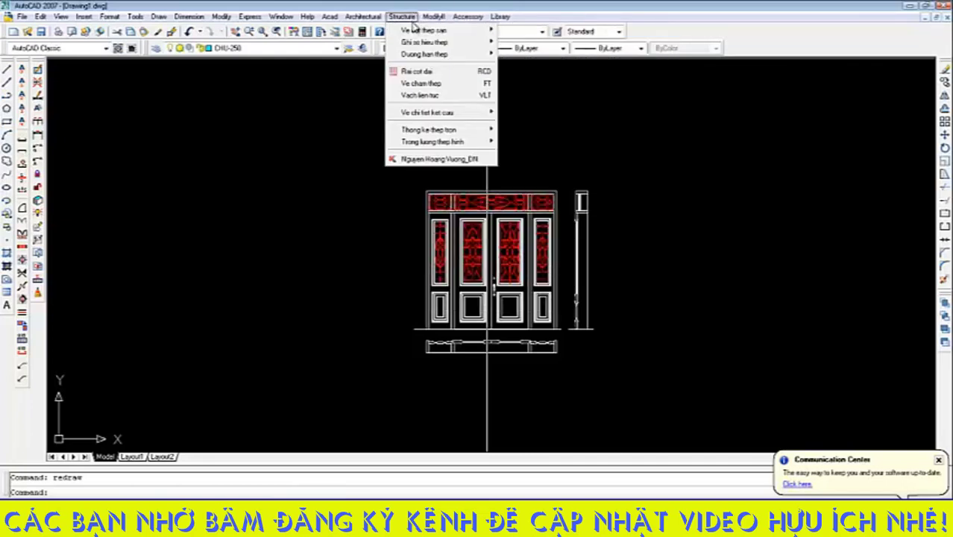
{"action": "mouse_move", "coordinate": [437, 33]}
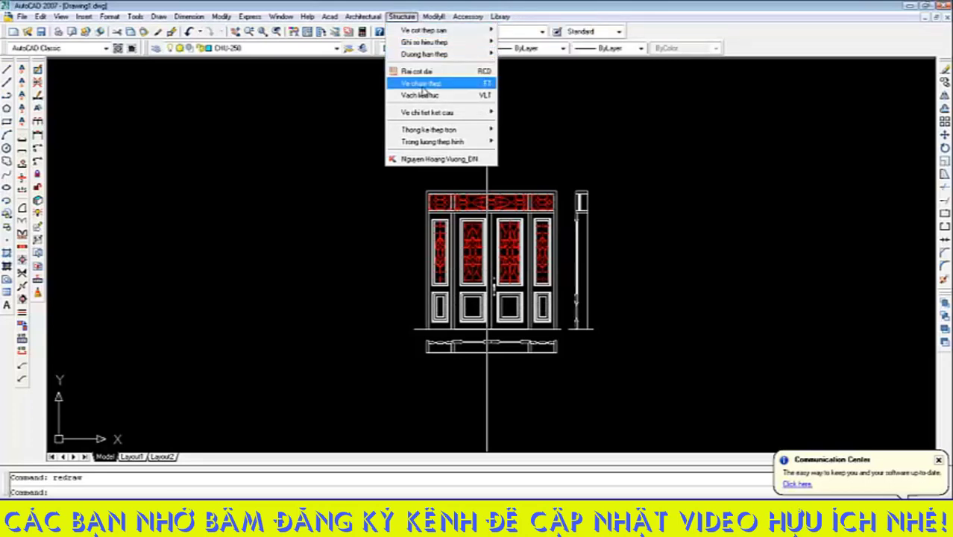
{"action": "mouse_move", "coordinate": [428, 114]}
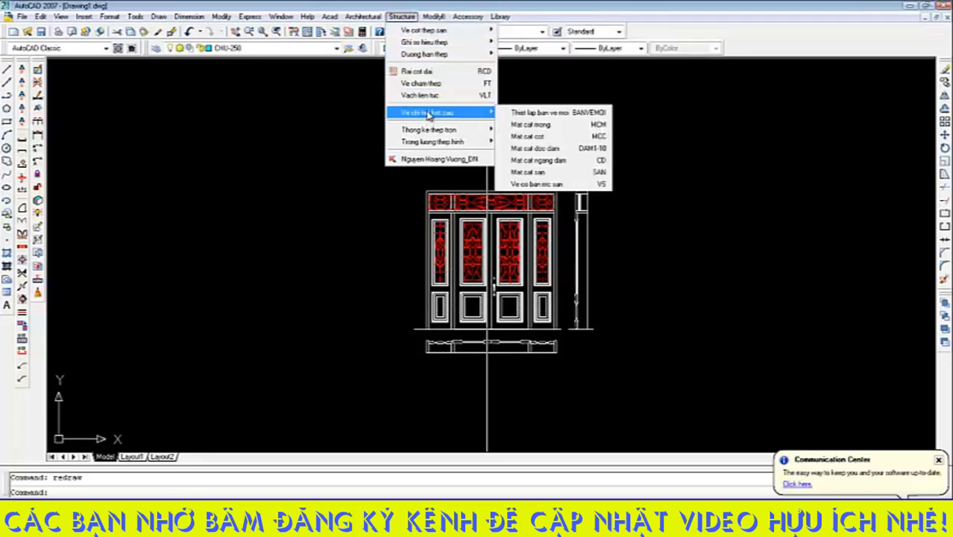
{"action": "mouse_move", "coordinate": [429, 131]}
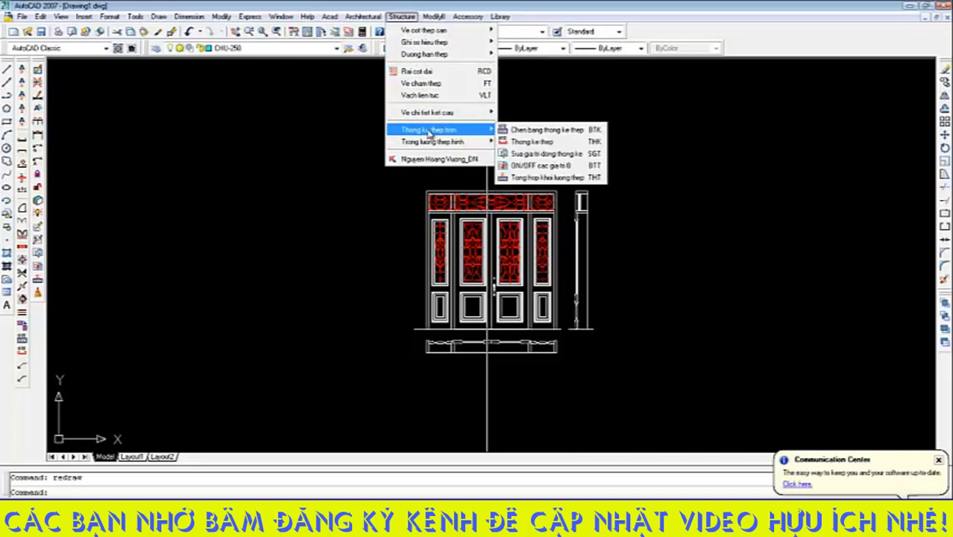
Draw a vertical break line of style Kieu 2 (Dau cat lung) in the empty area right of the existing symbols
{"action": "mouse_move", "coordinate": [362, 18]}
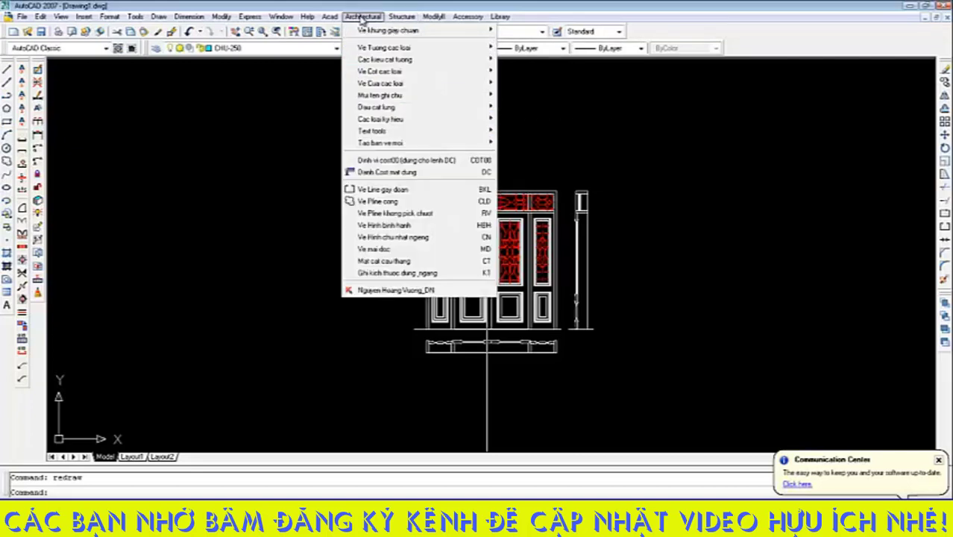
{"action": "mouse_move", "coordinate": [369, 47]}
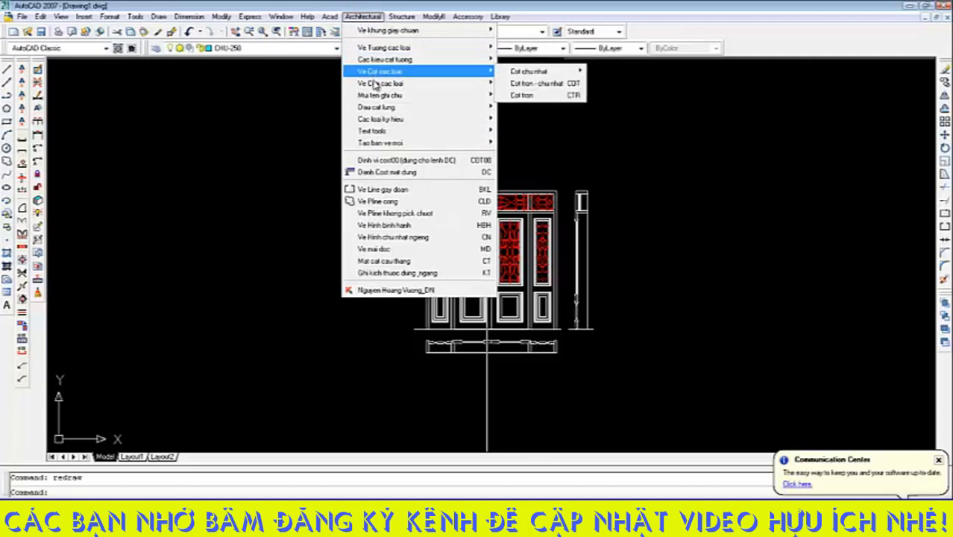
{"action": "mouse_move", "coordinate": [375, 84]}
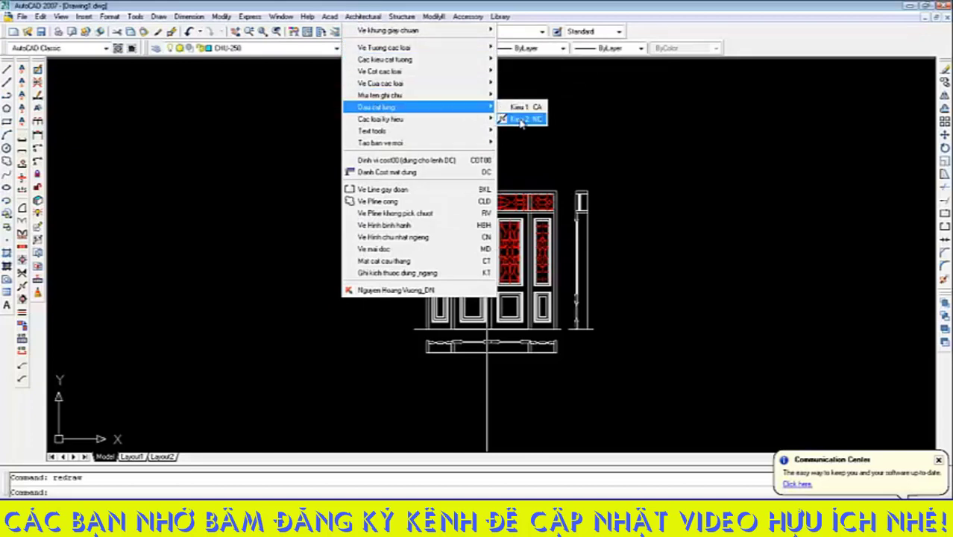
{"action": "left_click", "coordinate": [520, 122]}
{"action": "scroll", "coordinate": [457, 134], "scroll_direction": "down", "scroll_amount": 5}
{"action": "scroll", "coordinate": [303, 115], "scroll_direction": "up", "scroll_amount": 3}
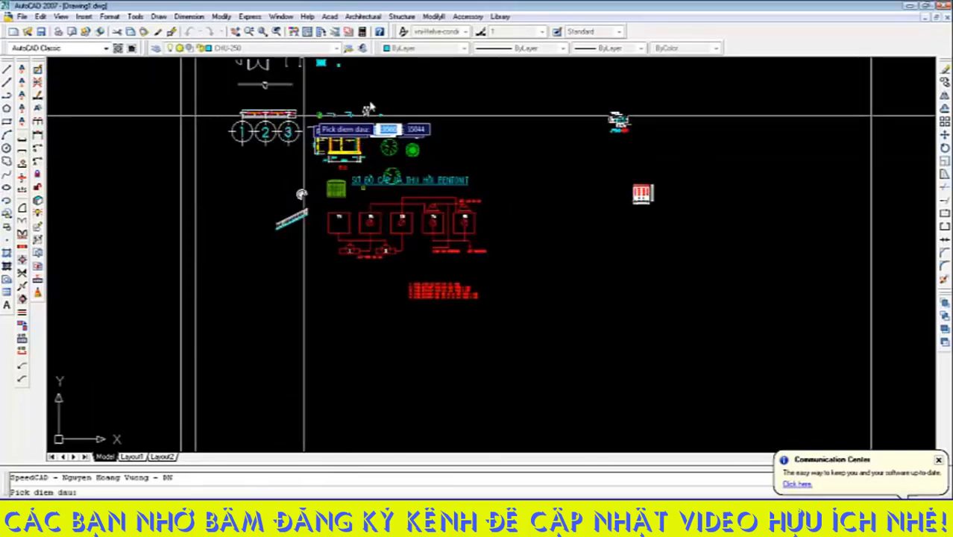
{"action": "scroll", "coordinate": [427, 86], "scroll_direction": "up", "scroll_amount": 5}
{"action": "left_click", "coordinate": [457, 106]}
{"action": "left_click", "coordinate": [457, 212]}
{"action": "scroll", "coordinate": [468, 145], "scroll_direction": "up", "scroll_amount": 3}
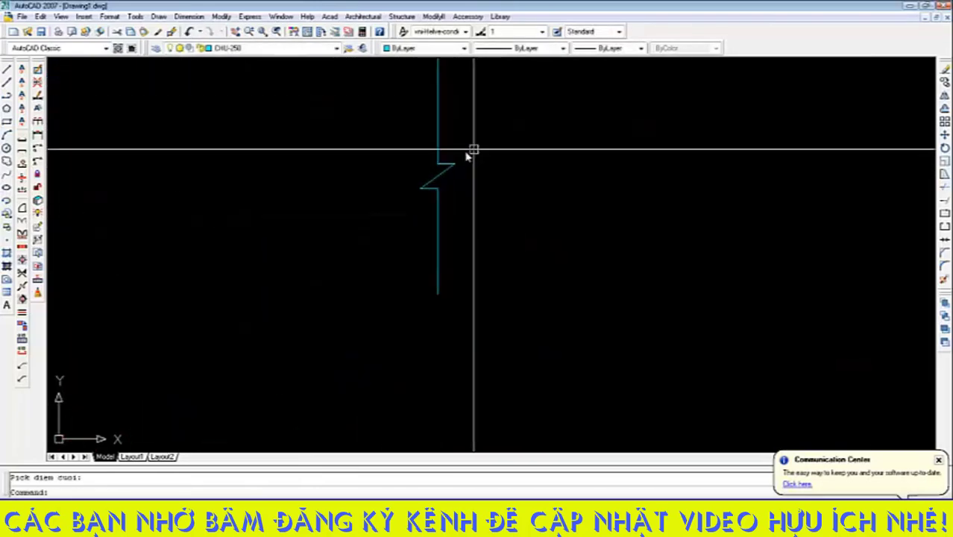
{"action": "scroll", "coordinate": [351, 242], "scroll_direction": "down", "scroll_amount": 2}
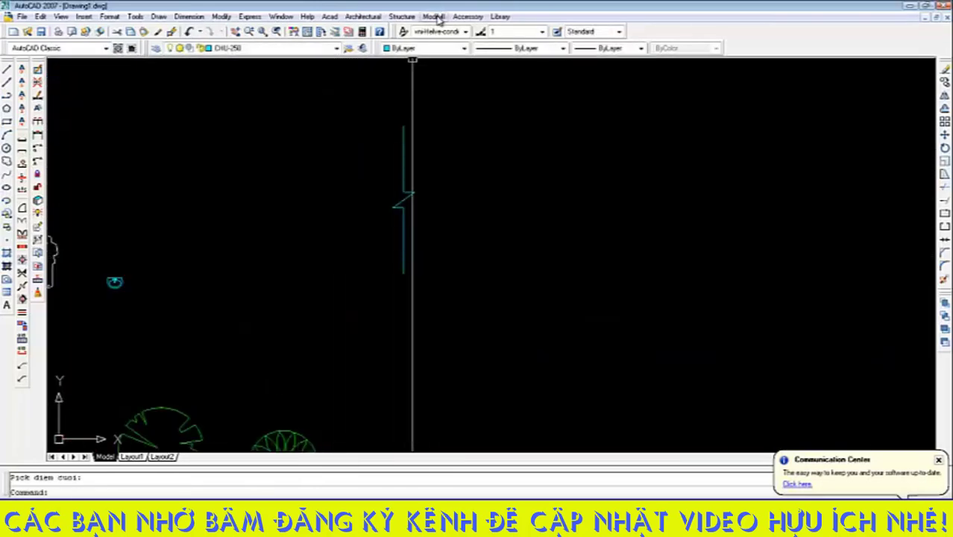
{"action": "left_click", "coordinate": [466, 19]}
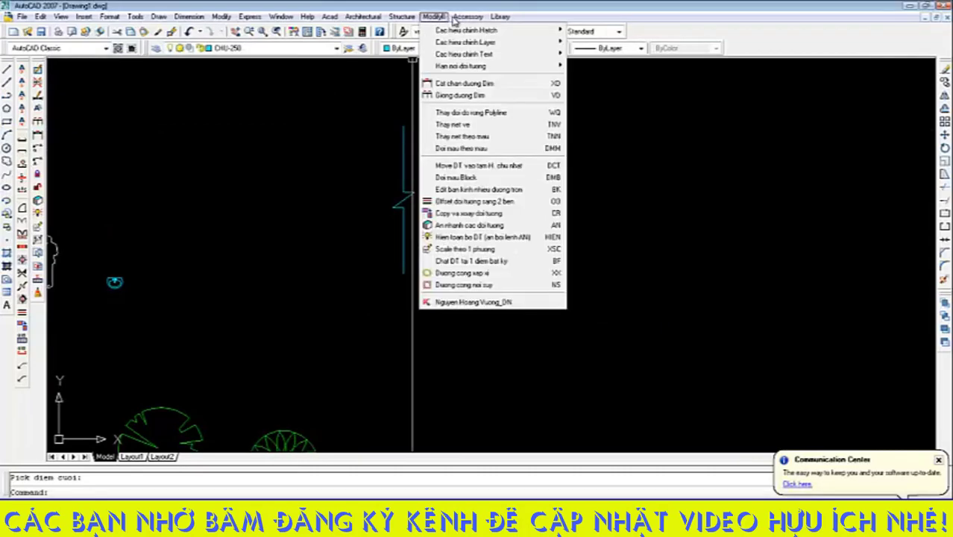
{"action": "mouse_move", "coordinate": [466, 18]}
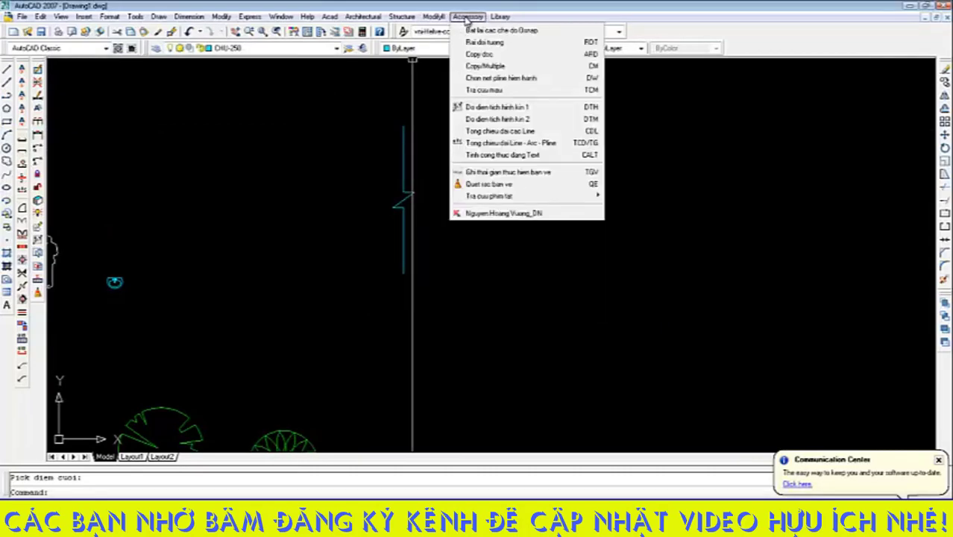
{"action": "left_click", "coordinate": [490, 111]}
{"action": "scroll", "coordinate": [485, 145], "scroll_direction": "down", "scroll_amount": 3}
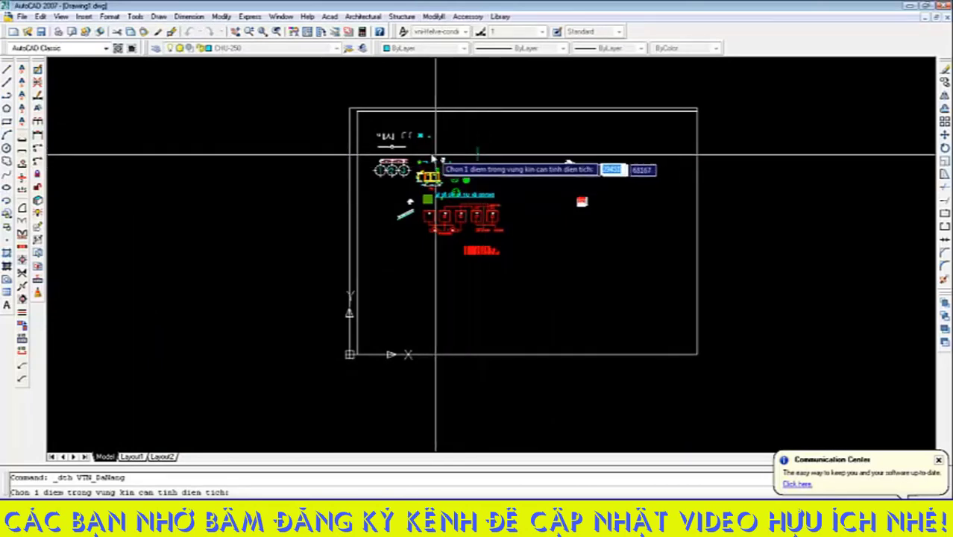
{"action": "scroll", "coordinate": [437, 158], "scroll_direction": "up", "scroll_amount": 12}
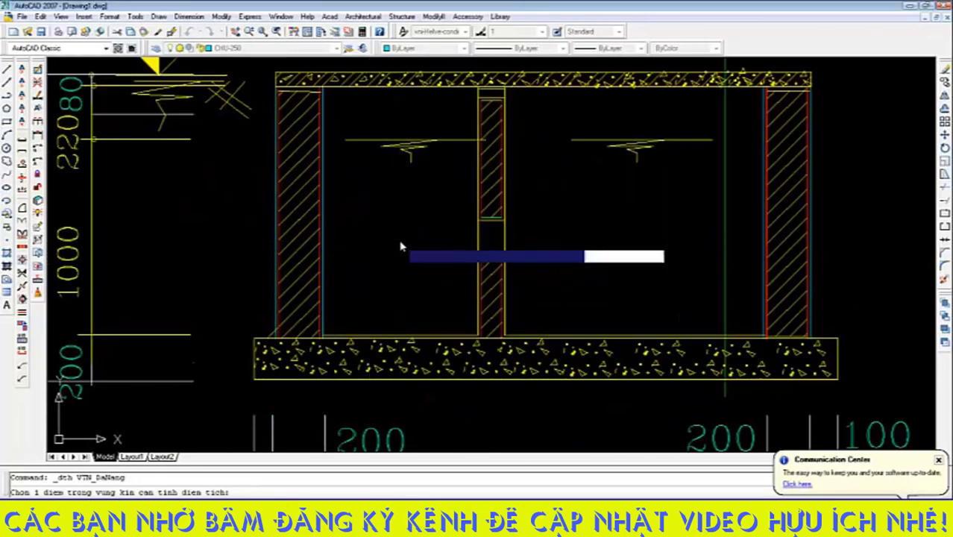
Try to trim the extension lines of the dimensions below section 3-3 with the Cat chan duong Dim command
{"action": "left_click", "coordinate": [433, 16]}
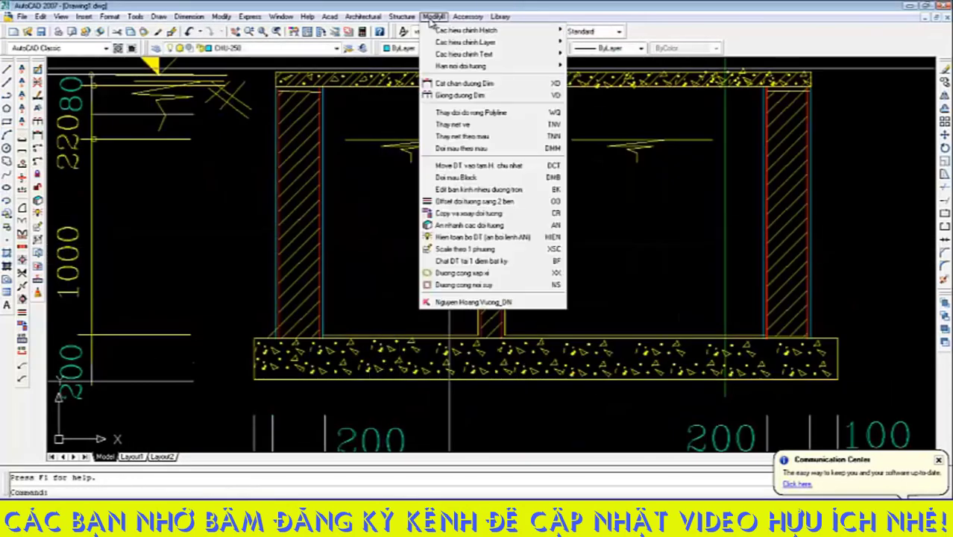
{"action": "left_click", "coordinate": [459, 84]}
{"action": "scroll", "coordinate": [164, 339], "scroll_direction": "down", "scroll_amount": 7}
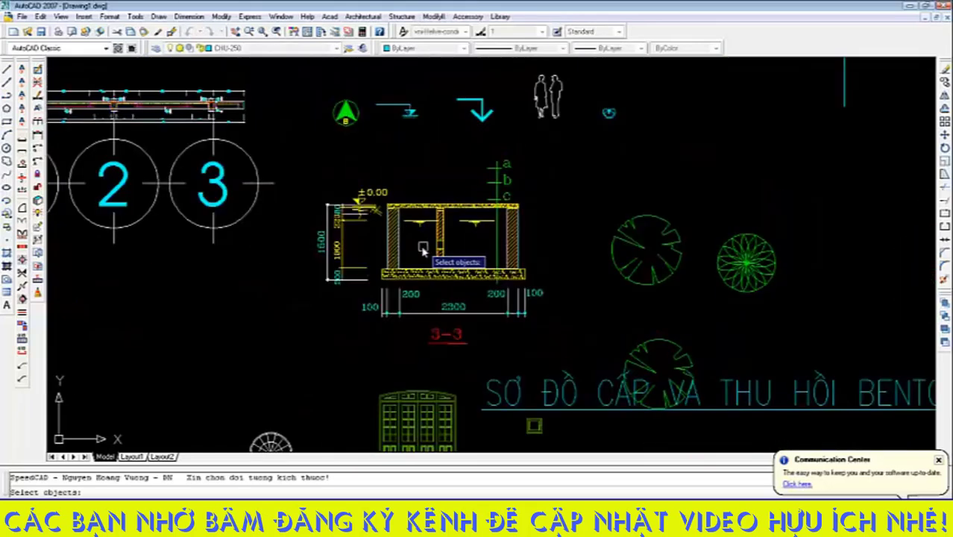
{"action": "scroll", "coordinate": [424, 249], "scroll_direction": "up", "scroll_amount": 6}
{"action": "left_click", "coordinate": [635, 270]}
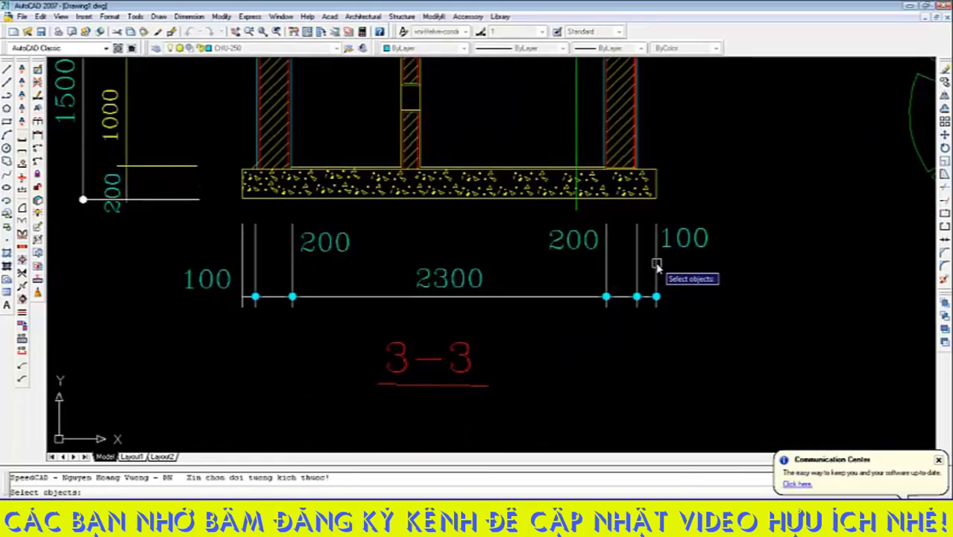
{"action": "left_click", "coordinate": [656, 265]}
{"action": "scroll", "coordinate": [324, 239], "scroll_direction": "down", "scroll_amount": 4}
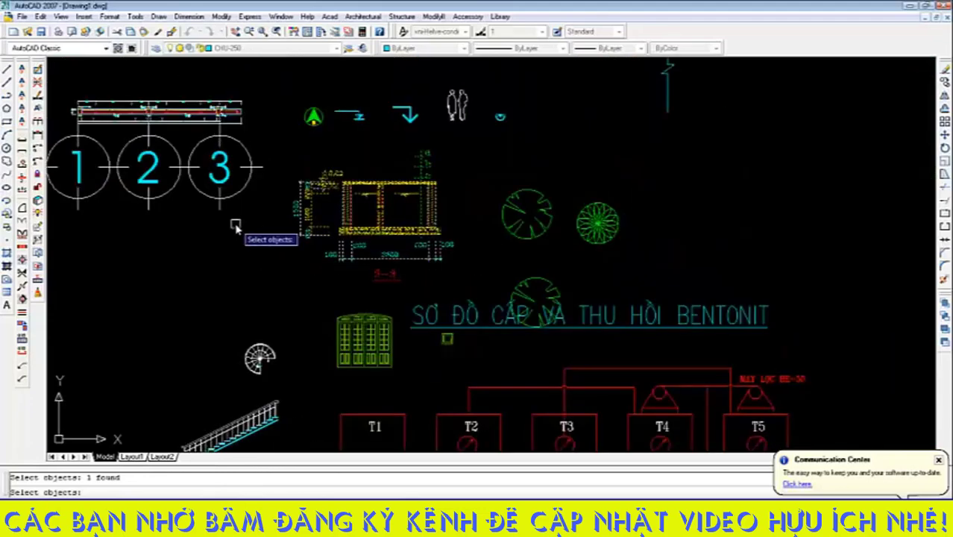
{"action": "key", "text": "Return"}
Add a horizontal linear dimension about 4947 long in the empty area right of the filled cyan circle
{"action": "scroll", "coordinate": [235, 224], "scroll_direction": "down", "scroll_amount": 5}
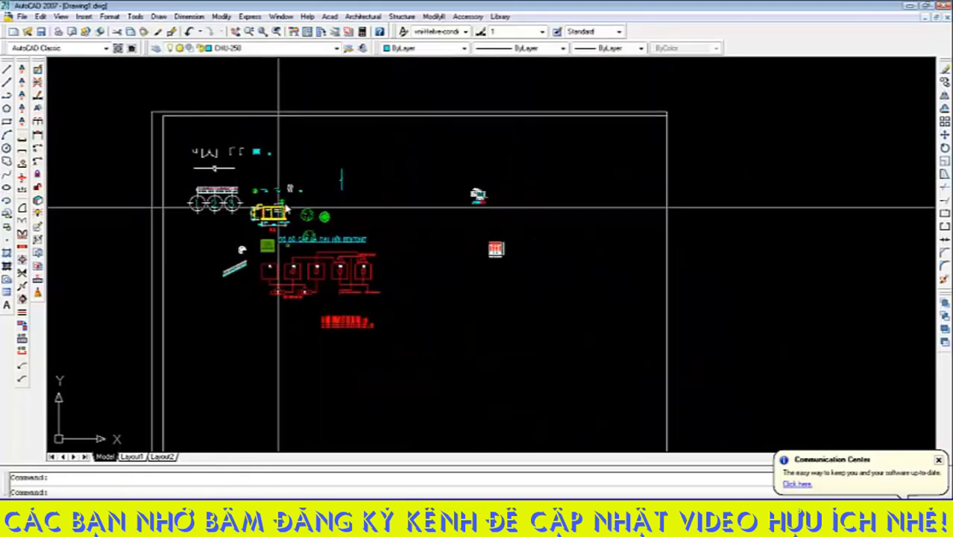
{"action": "scroll", "coordinate": [302, 142], "scroll_direction": "up", "scroll_amount": 6}
{"action": "scroll", "coordinate": [280, 147], "scroll_direction": "up", "scroll_amount": 7}
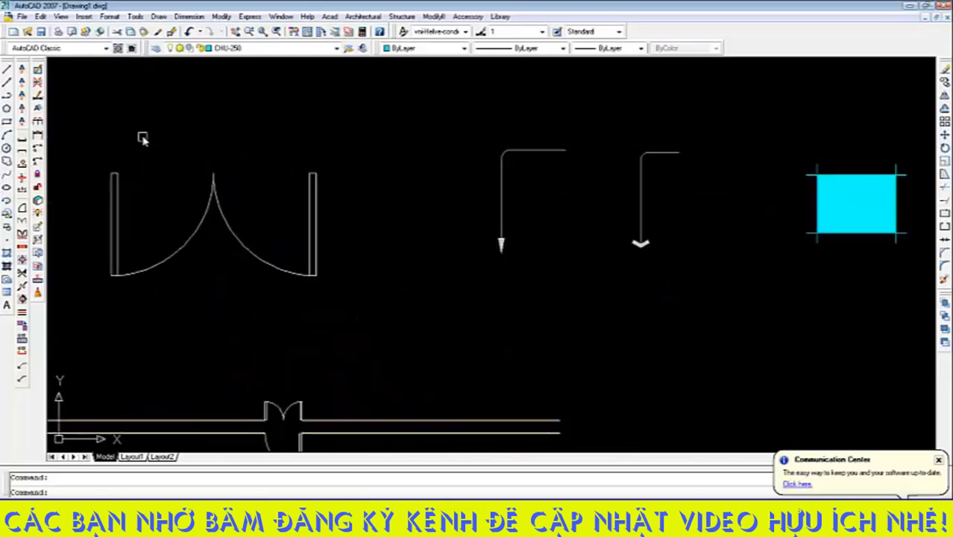
{"action": "scroll", "coordinate": [143, 138], "scroll_direction": "down", "scroll_amount": 8}
{"action": "scroll", "coordinate": [328, 184], "scroll_direction": "up", "scroll_amount": 2}
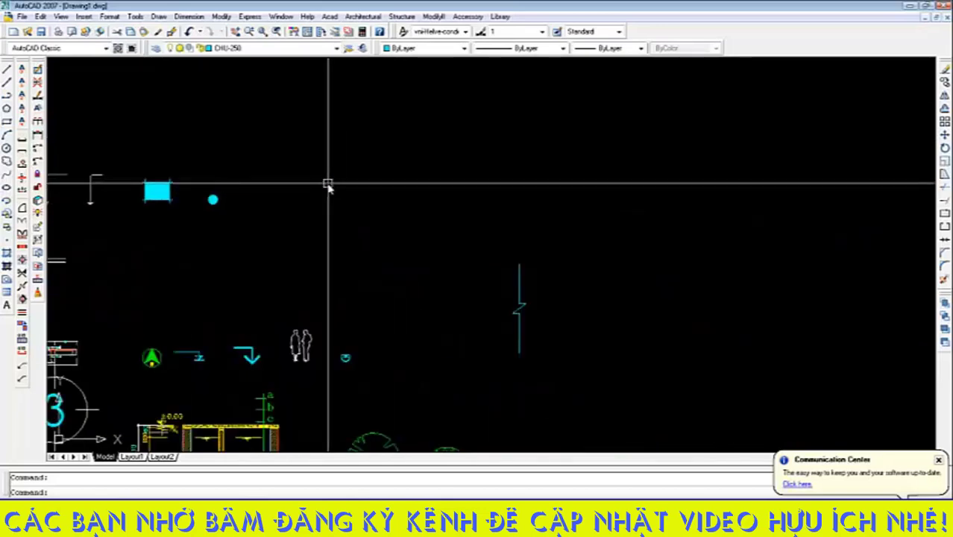
{"action": "type", "text": "DLI"}
{"action": "key", "text": "Return"}
{"action": "left_click", "coordinate": [311, 215]}
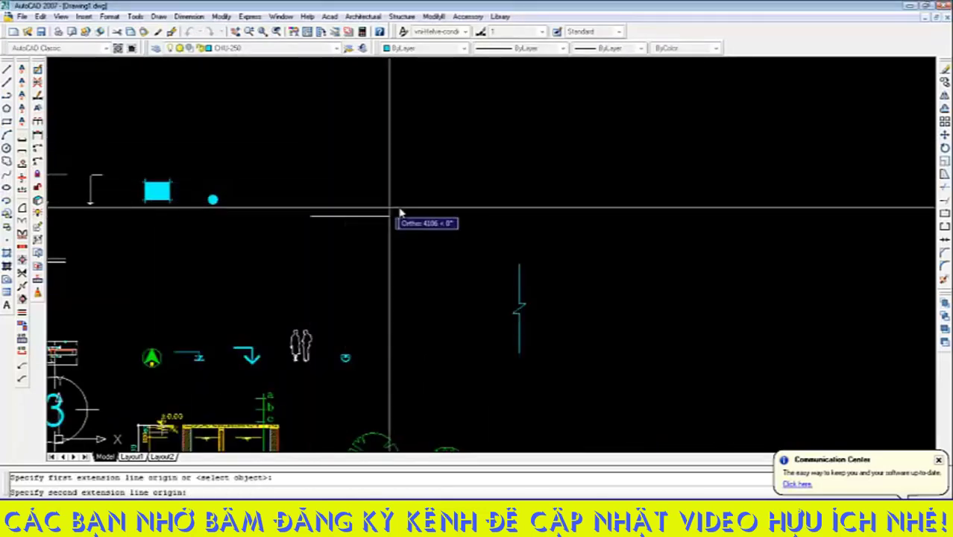
{"action": "left_click", "coordinate": [402, 216]}
{"action": "left_click", "coordinate": [339, 165]}
{"action": "scroll", "coordinate": [337, 171], "scroll_direction": "up", "scroll_amount": 7}
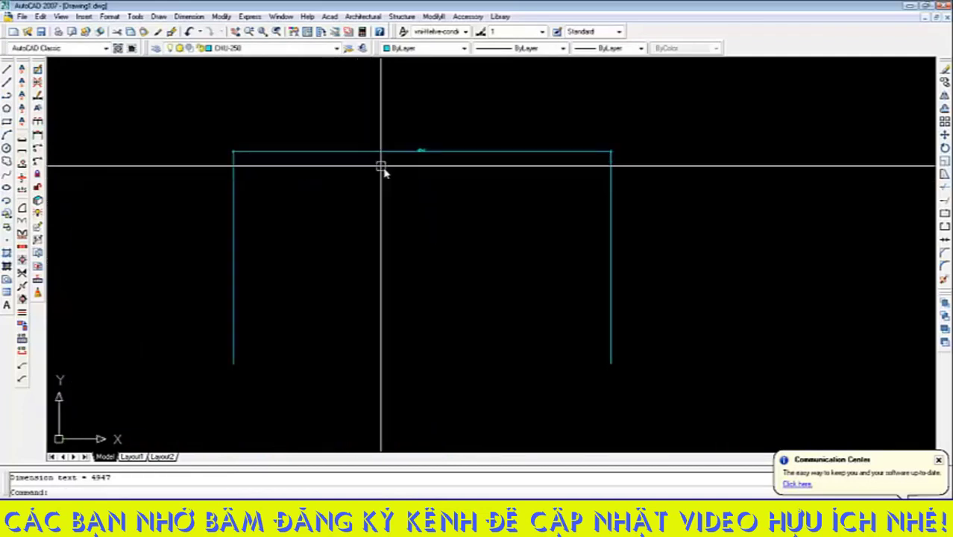
Shorten both extension lines of the new linear dimension to a common level with the Cat chan duong Dim command
{"action": "scroll", "coordinate": [388, 90], "scroll_direction": "down", "scroll_amount": 2}
{"action": "left_click", "coordinate": [432, 16]}
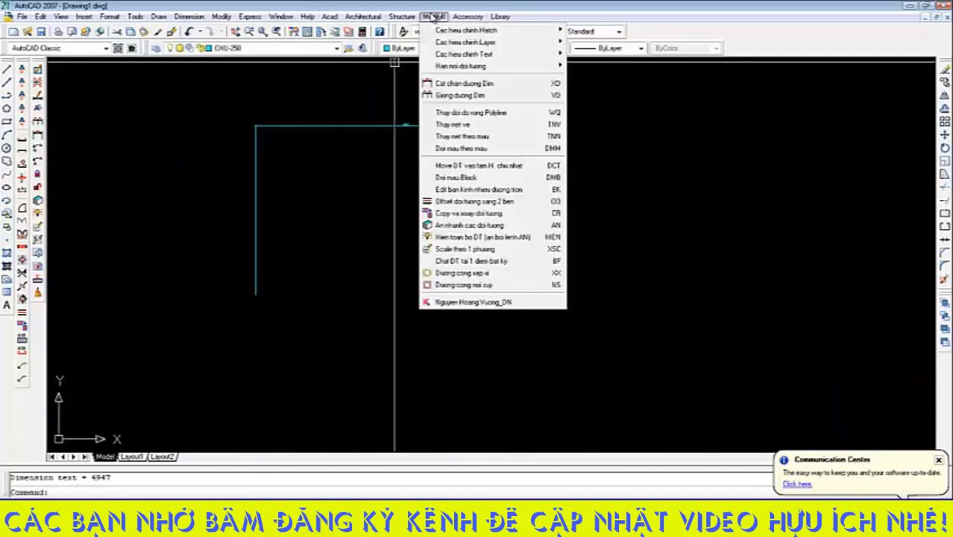
{"action": "left_click", "coordinate": [477, 84]}
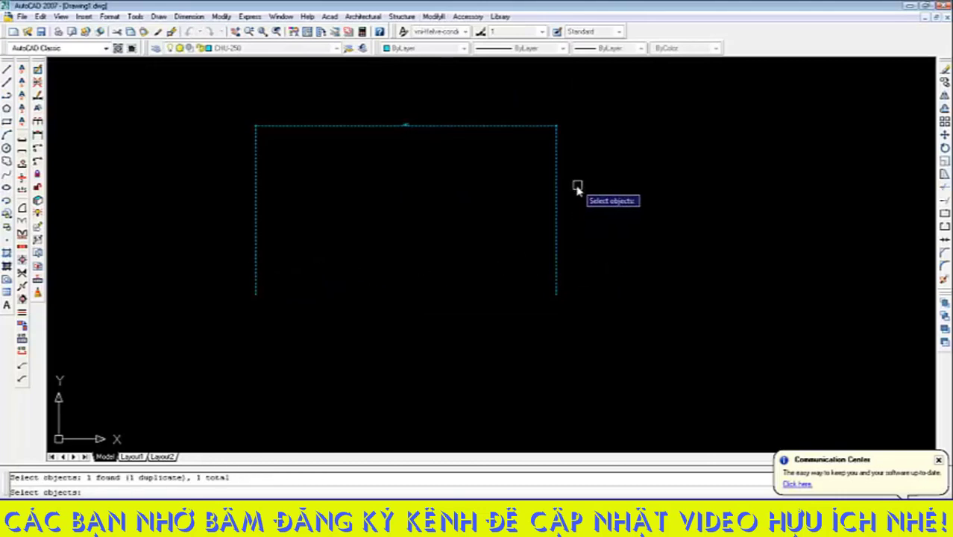
{"action": "key", "text": "Return"}
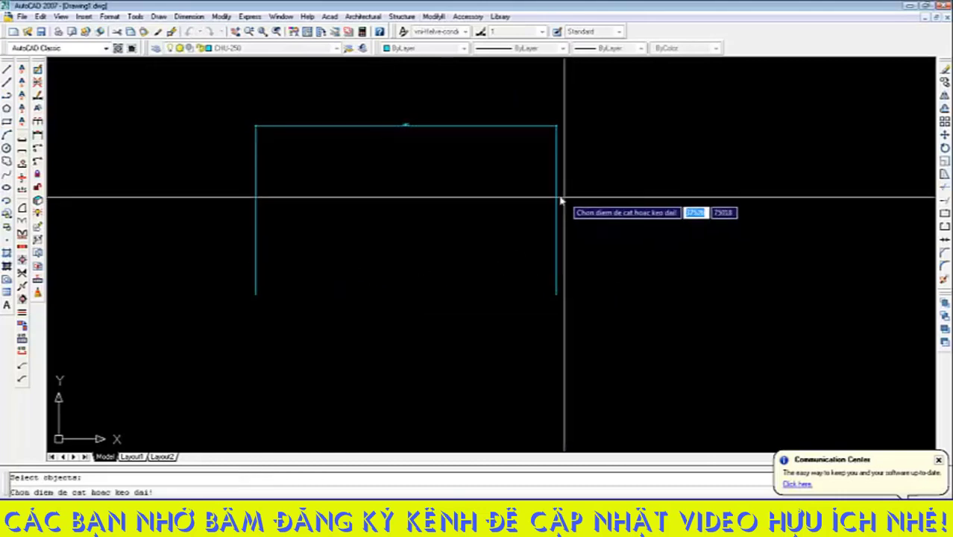
{"action": "left_click", "coordinate": [636, 185]}
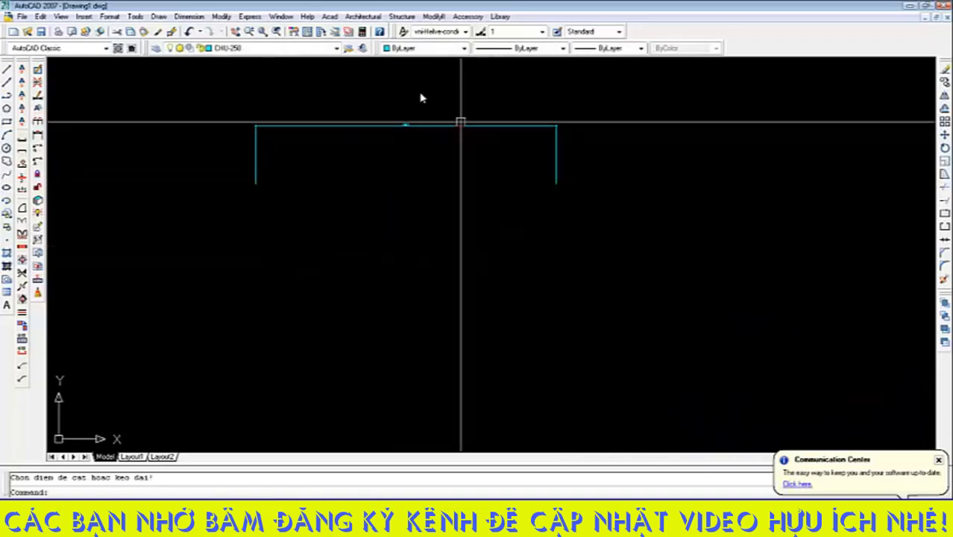
Insert a type d slab section (Mat cat san) with the default 4000 mm span right of the new linear dimension
{"action": "left_click", "coordinate": [404, 16]}
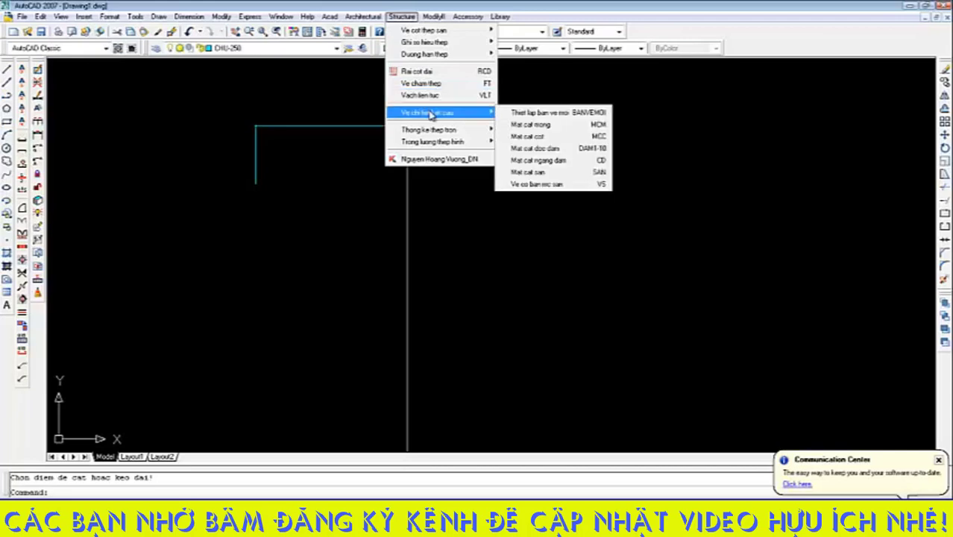
{"action": "left_click", "coordinate": [530, 173]}
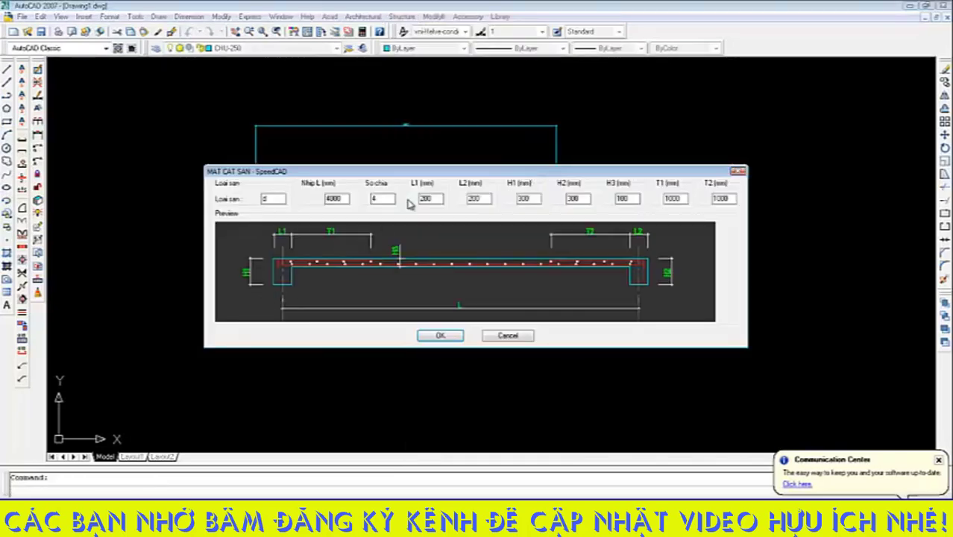
{"action": "left_click", "coordinate": [435, 336]}
{"action": "scroll", "coordinate": [434, 334], "scroll_direction": "down", "scroll_amount": 5}
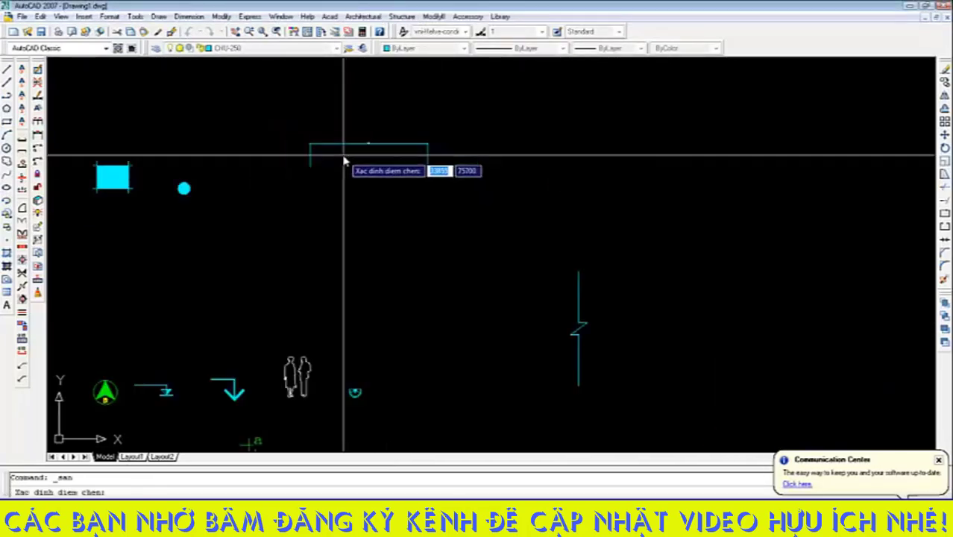
{"action": "scroll", "coordinate": [400, 167], "scroll_direction": "up", "scroll_amount": 3}
{"action": "scroll", "coordinate": [426, 136], "scroll_direction": "down", "scroll_amount": 5}
{"action": "scroll", "coordinate": [362, 187], "scroll_direction": "up", "scroll_amount": 4}
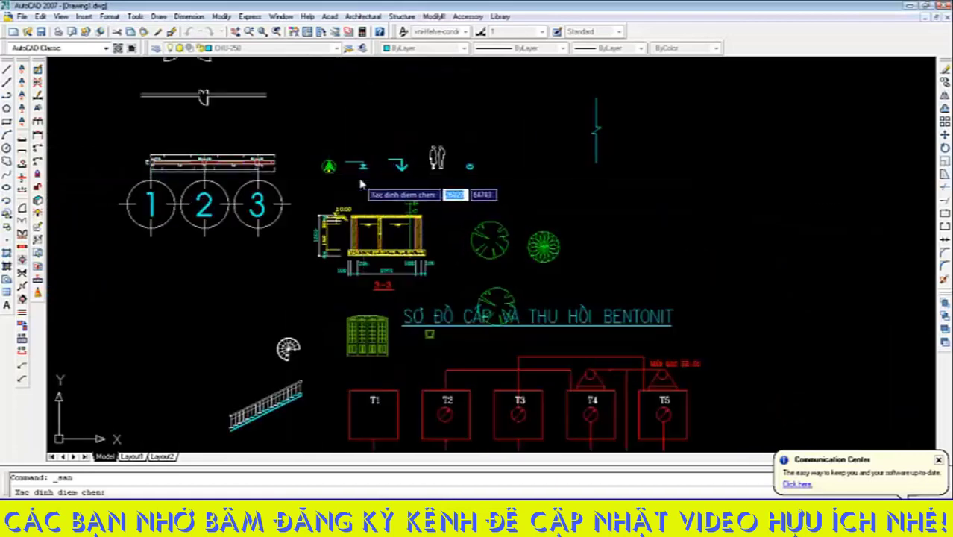
{"action": "scroll", "coordinate": [489, 191], "scroll_direction": "down", "scroll_amount": 3}
{"action": "scroll", "coordinate": [548, 140], "scroll_direction": "up", "scroll_amount": 2}
{"action": "left_click", "coordinate": [536, 111]}
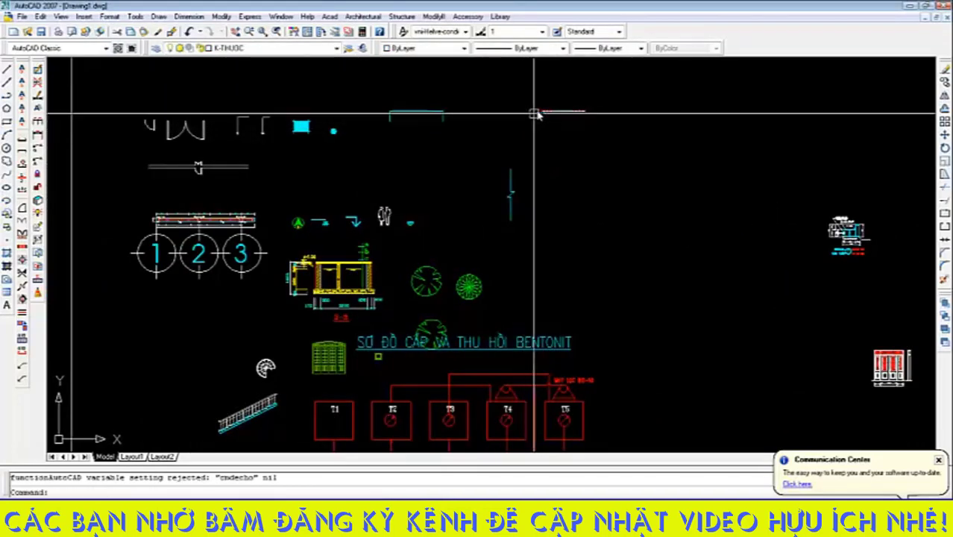
Examine the inserted slab section's reinforcement, the continuous beam detail above the grid bubbles, and the overall drawing layout
{"action": "scroll", "coordinate": [563, 108], "scroll_direction": "up", "scroll_amount": 6}
{"action": "scroll", "coordinate": [616, 125], "scroll_direction": "up", "scroll_amount": 3}
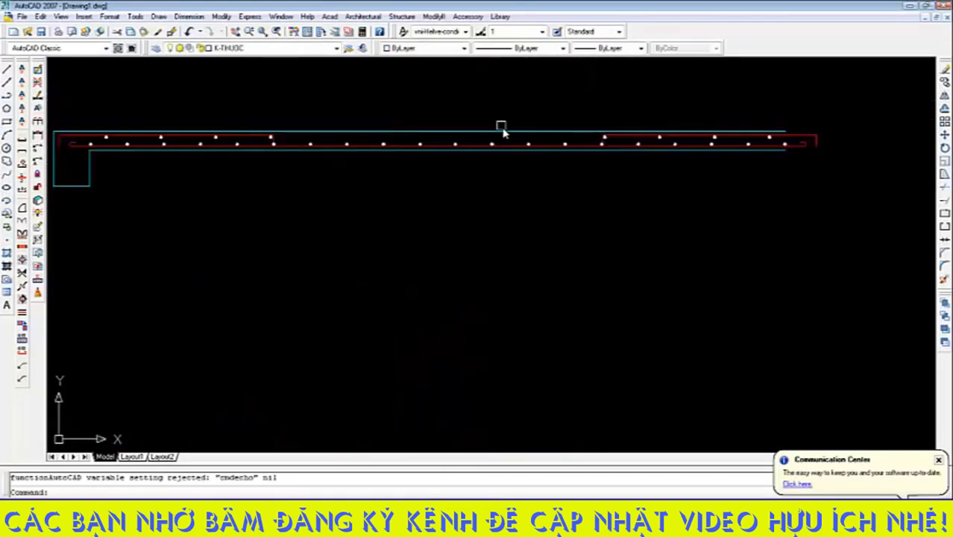
{"action": "scroll", "coordinate": [503, 132], "scroll_direction": "down", "scroll_amount": 8}
{"action": "scroll", "coordinate": [434, 262], "scroll_direction": "up", "scroll_amount": 5}
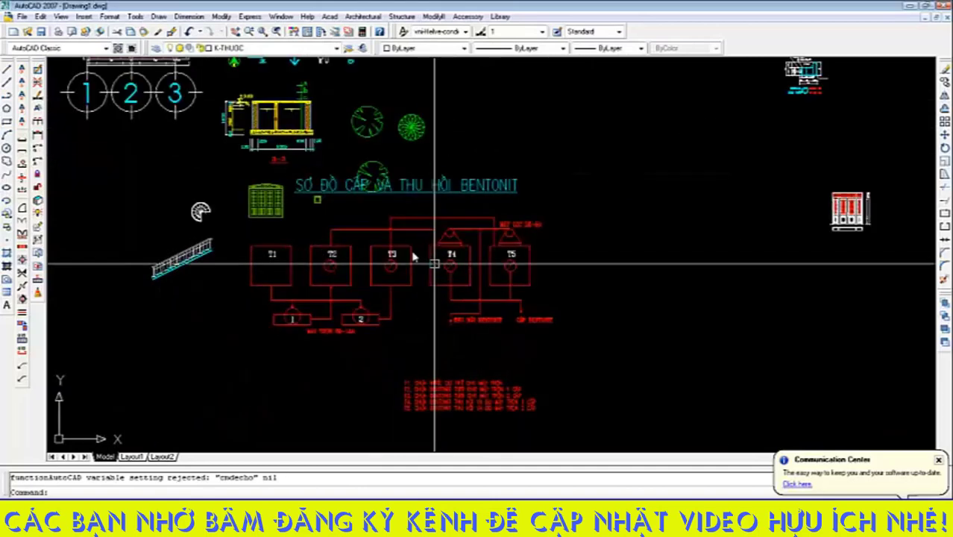
{"action": "scroll", "coordinate": [434, 263], "scroll_direction": "down", "scroll_amount": 5}
{"action": "scroll", "coordinate": [350, 179], "scroll_direction": "up", "scroll_amount": 8}
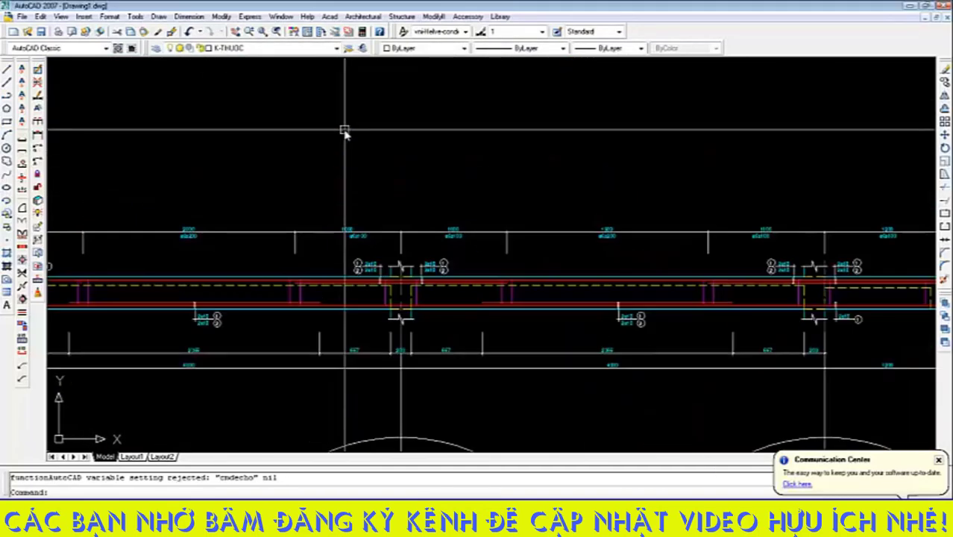
{"action": "scroll", "coordinate": [448, 216], "scroll_direction": "down", "scroll_amount": 8}
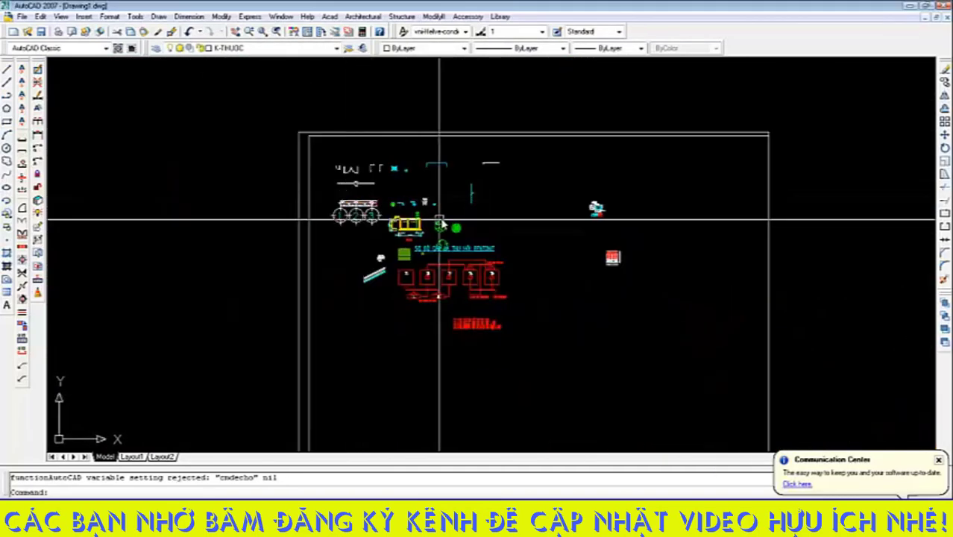
{"action": "scroll", "coordinate": [440, 223], "scroll_direction": "up", "scroll_amount": 2}
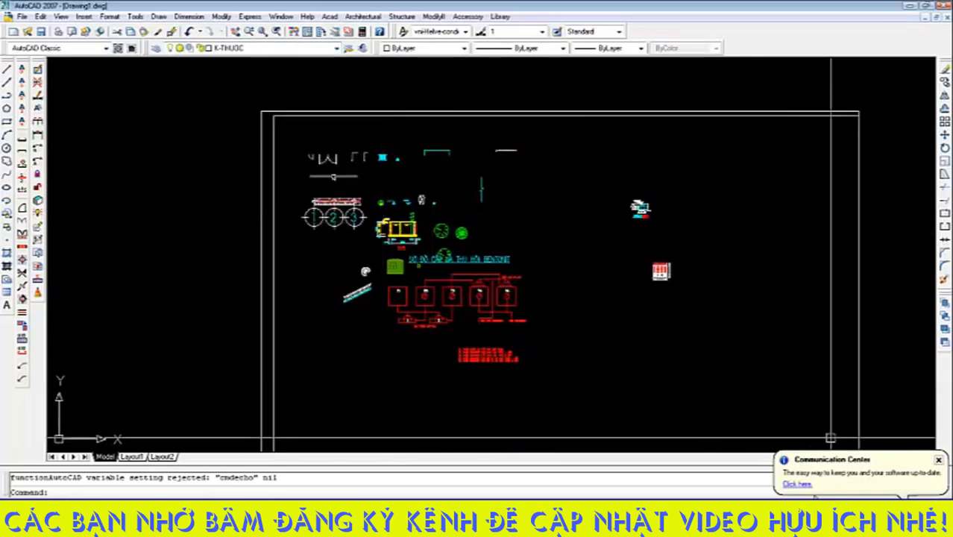